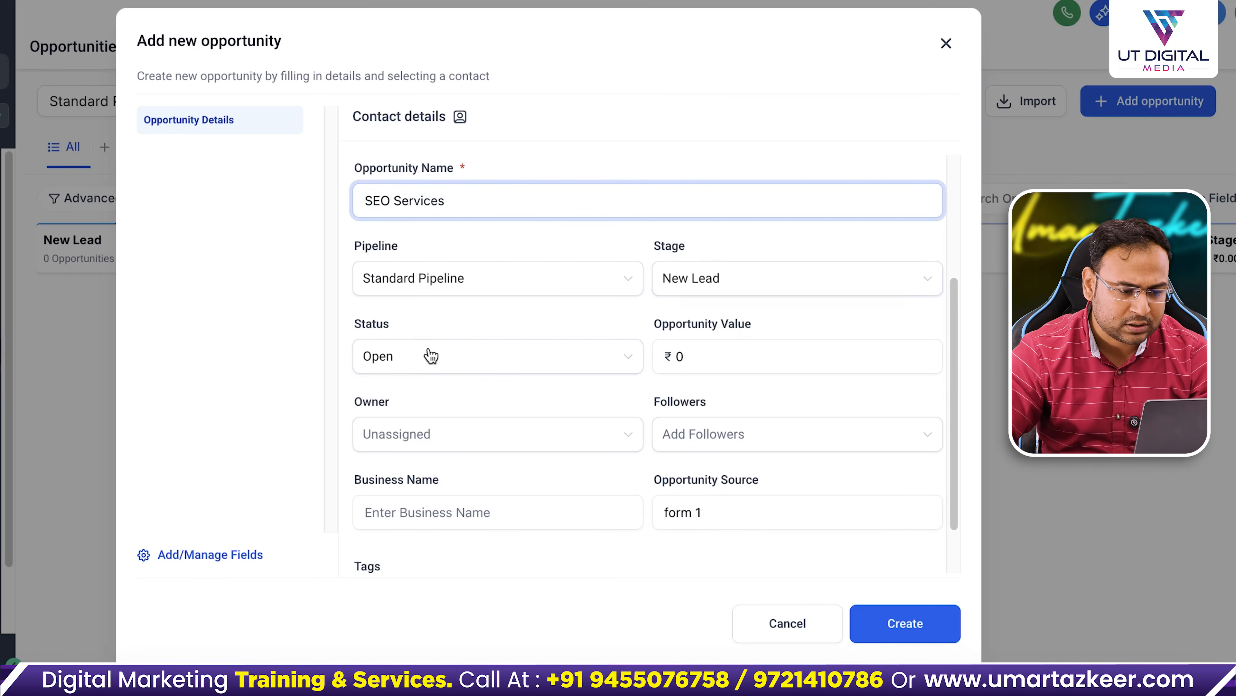
Set the opportunity value to 30000, create the SEO Services opportunity and reload the pipeline board.
{"action": "left_click", "coordinate": [722, 349]}
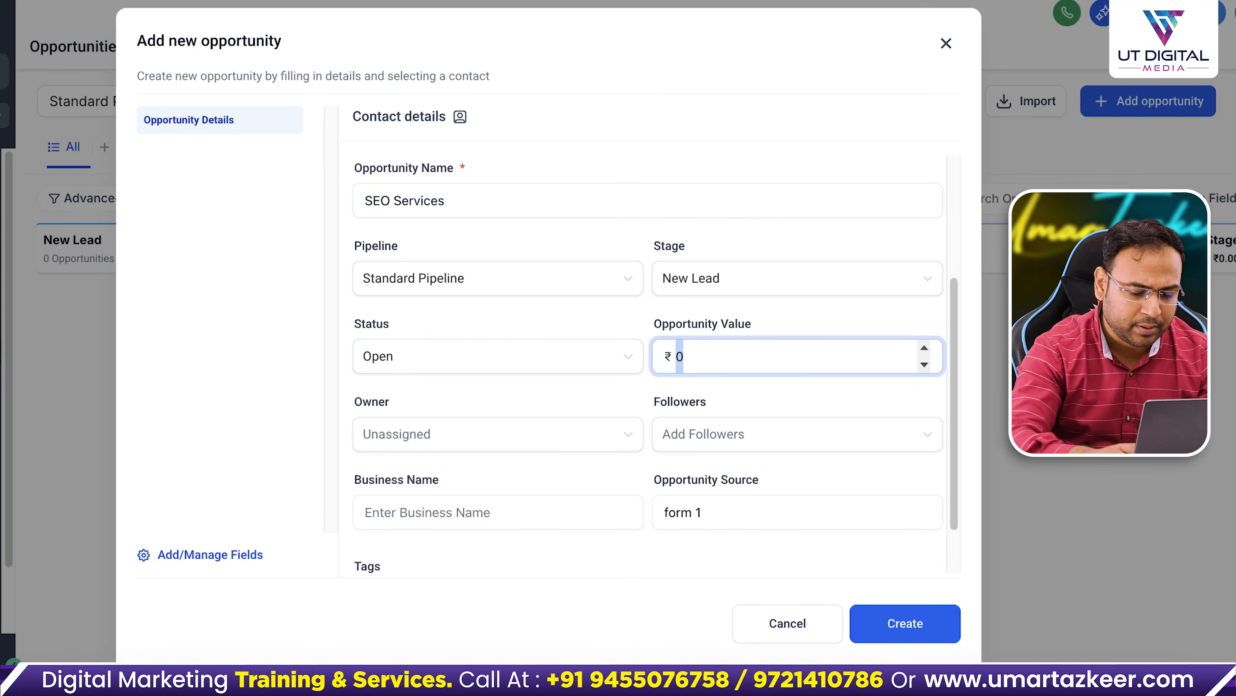
{"action": "type", "text": "30000"}
{"action": "left_click", "coordinate": [569, 411]}
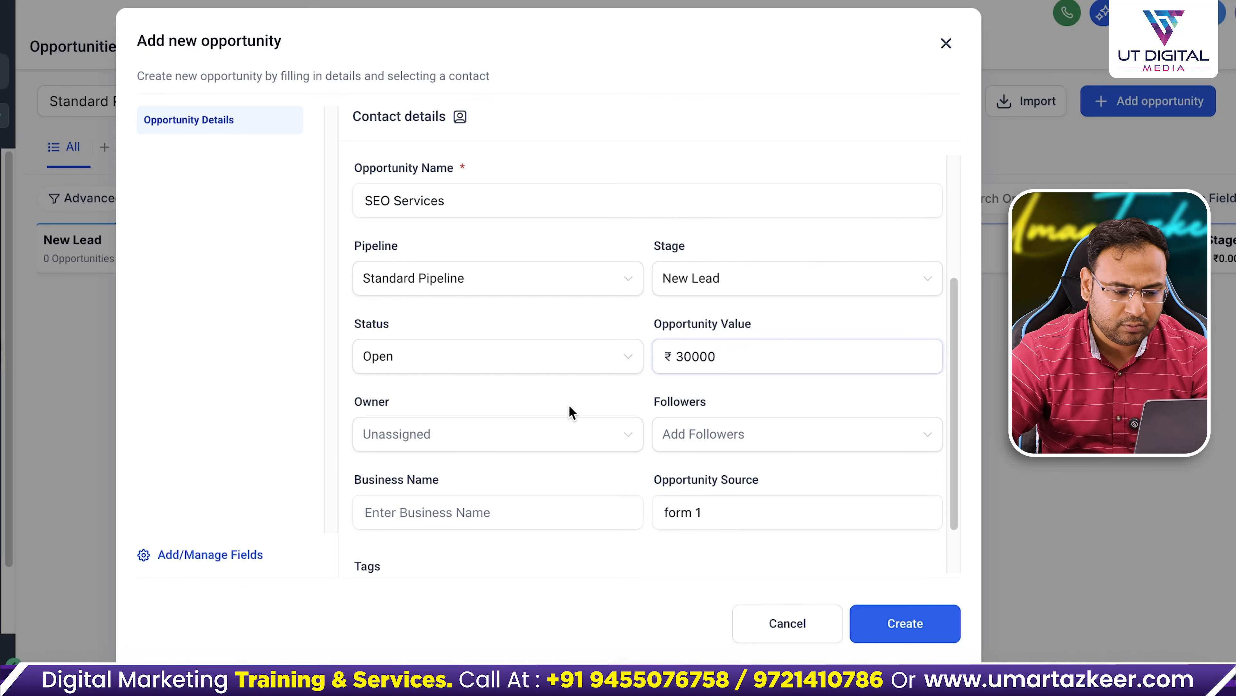
{"action": "scroll", "coordinate": [414, 347], "scroll_direction": "down", "scroll_amount": 1}
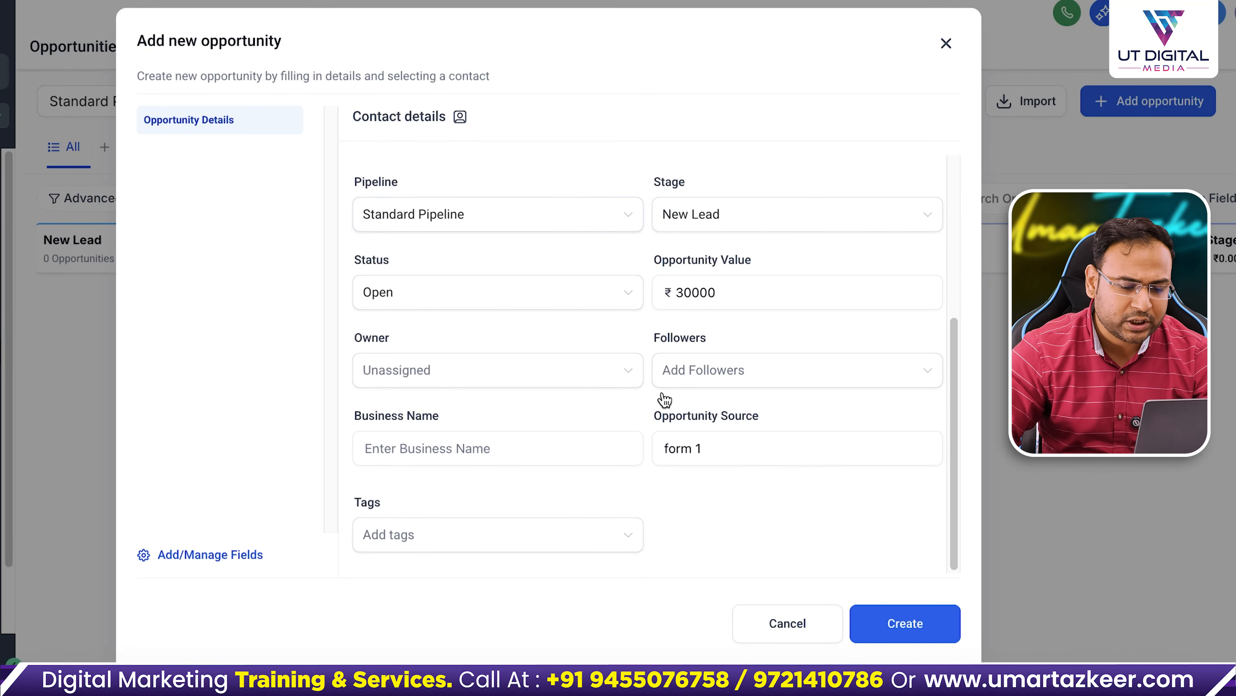
{"action": "left_click", "coordinate": [904, 622]}
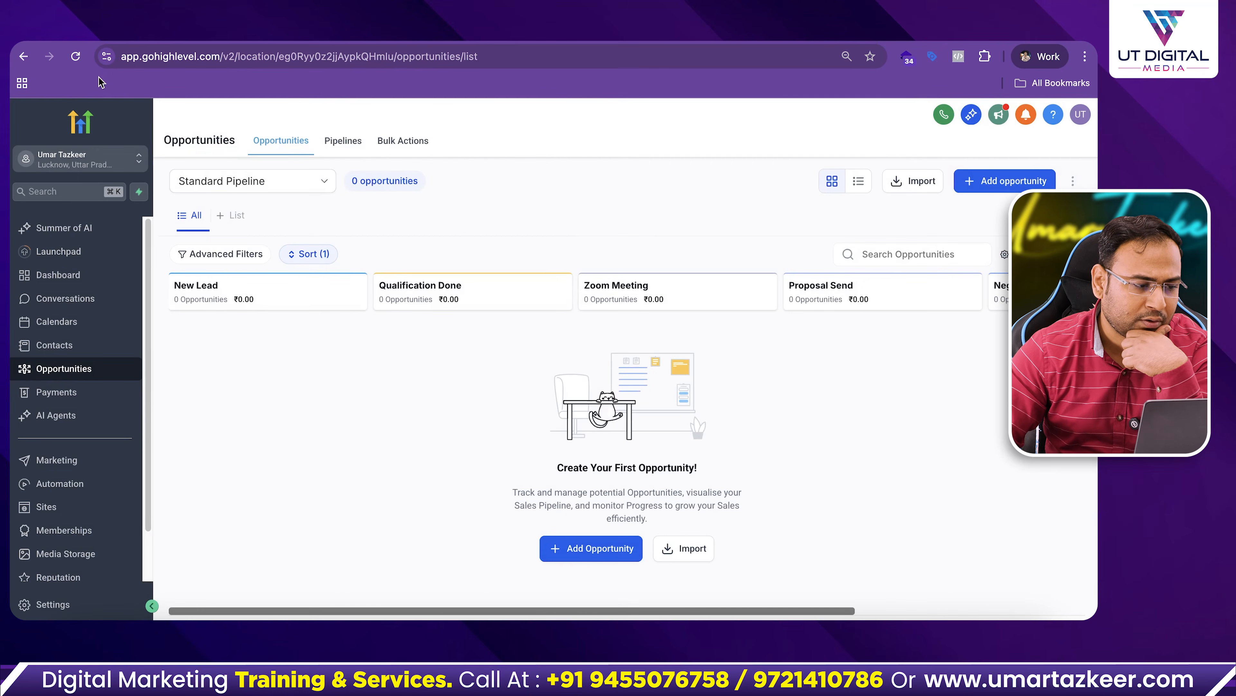
{"action": "left_click", "coordinate": [75, 57]}
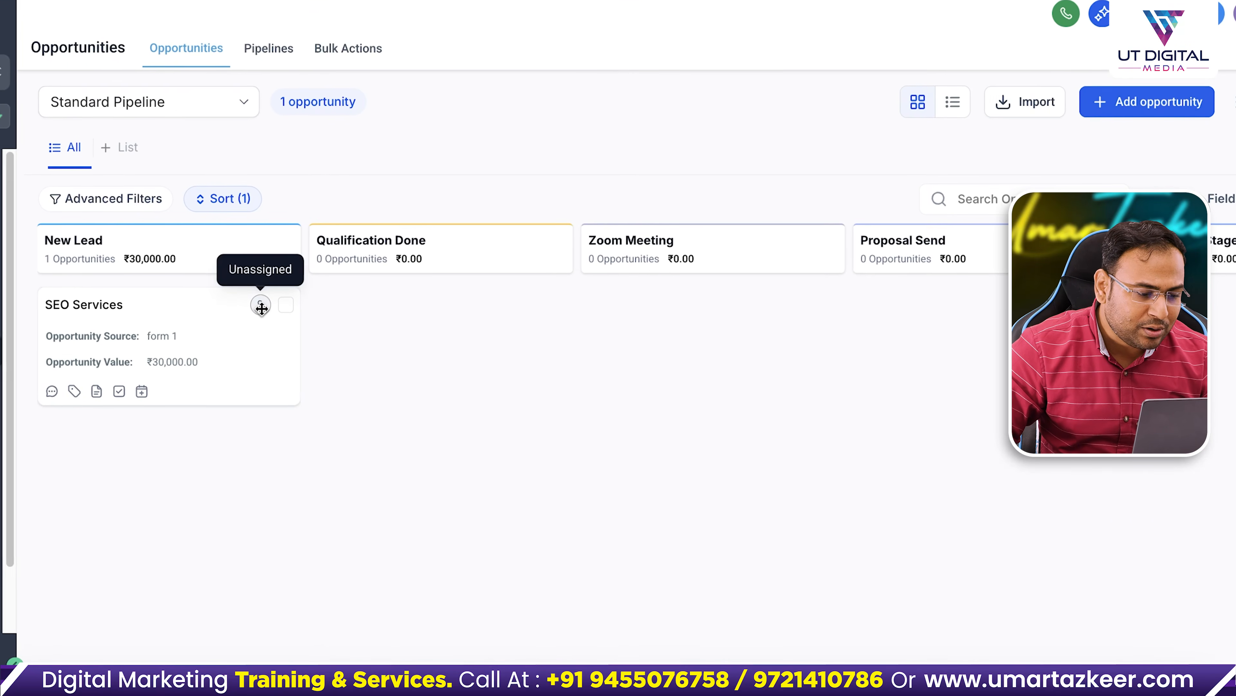
Review the SEO Services opportunity's contact details, appointment, tasks and notes sections.
{"action": "left_click", "coordinate": [261, 308]}
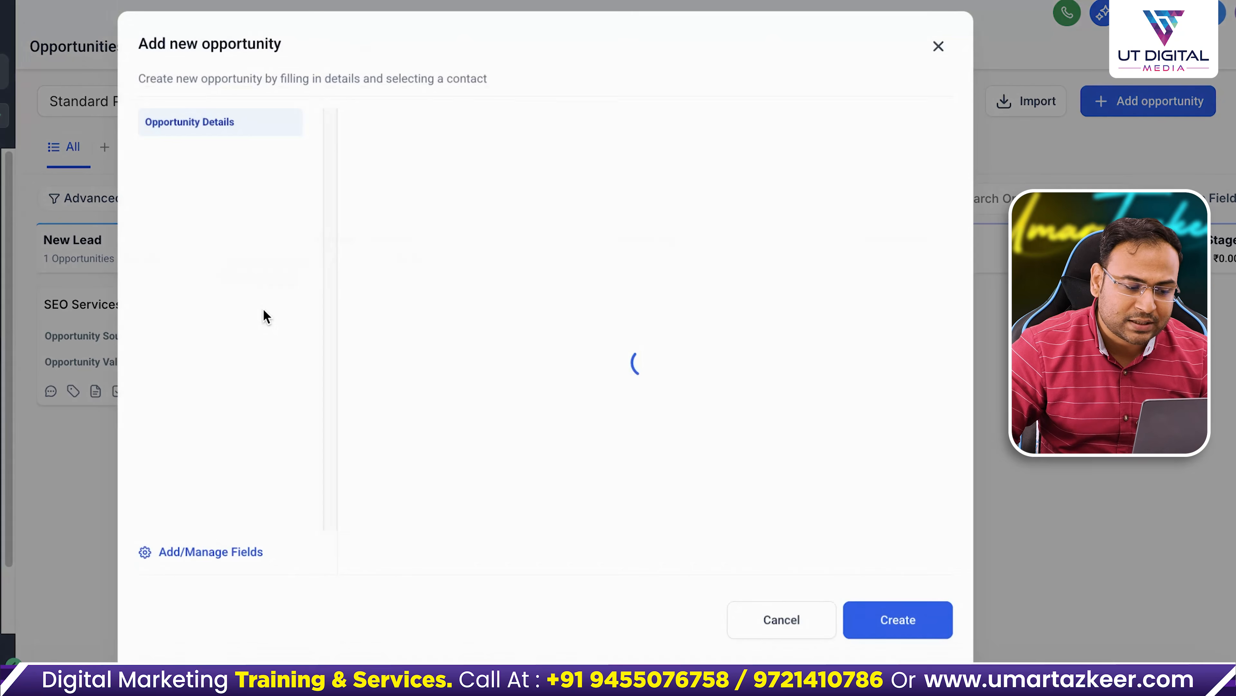
{"action": "left_click", "coordinate": [947, 47]}
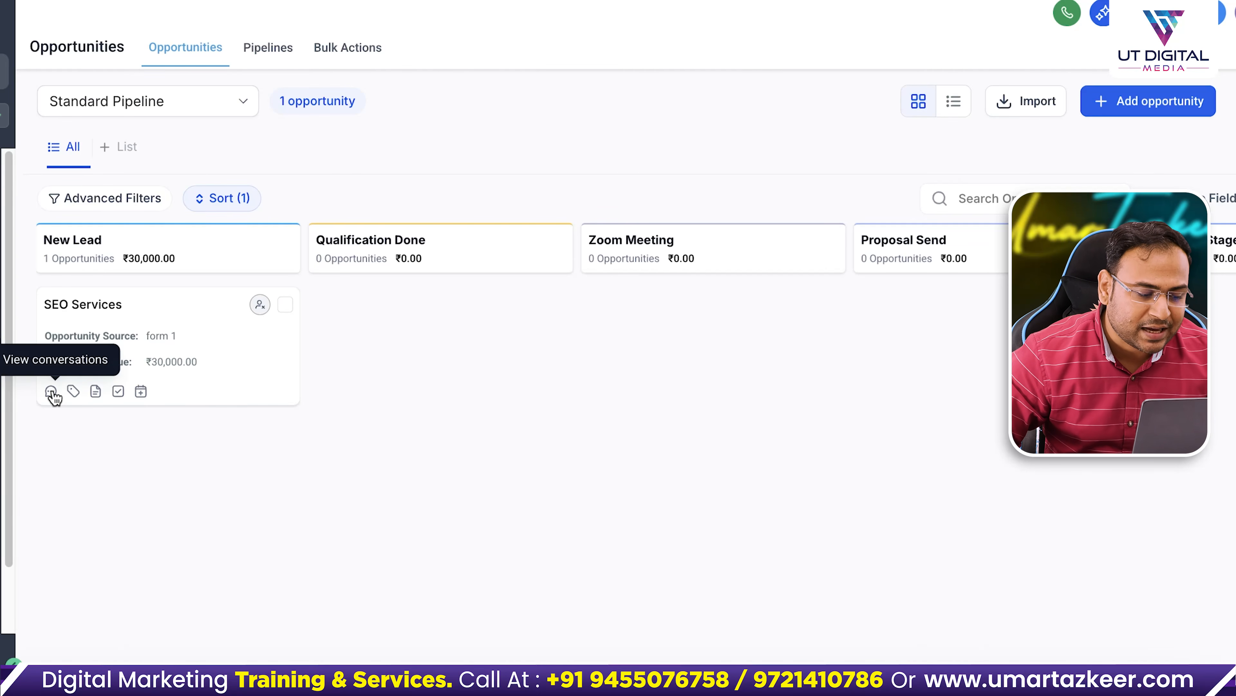
{"action": "left_click", "coordinate": [90, 303]}
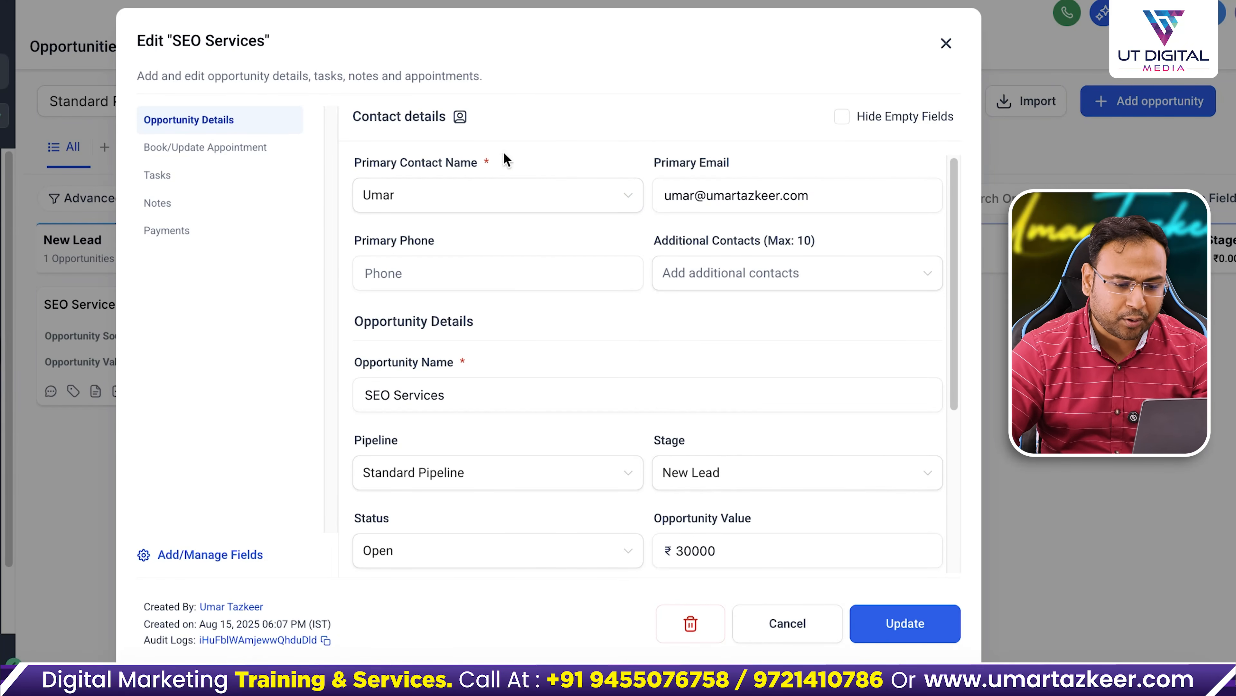
{"action": "scroll", "coordinate": [621, 306], "scroll_direction": "down", "scroll_amount": 5}
{"action": "scroll", "coordinate": [584, 391], "scroll_direction": "up", "scroll_amount": 5}
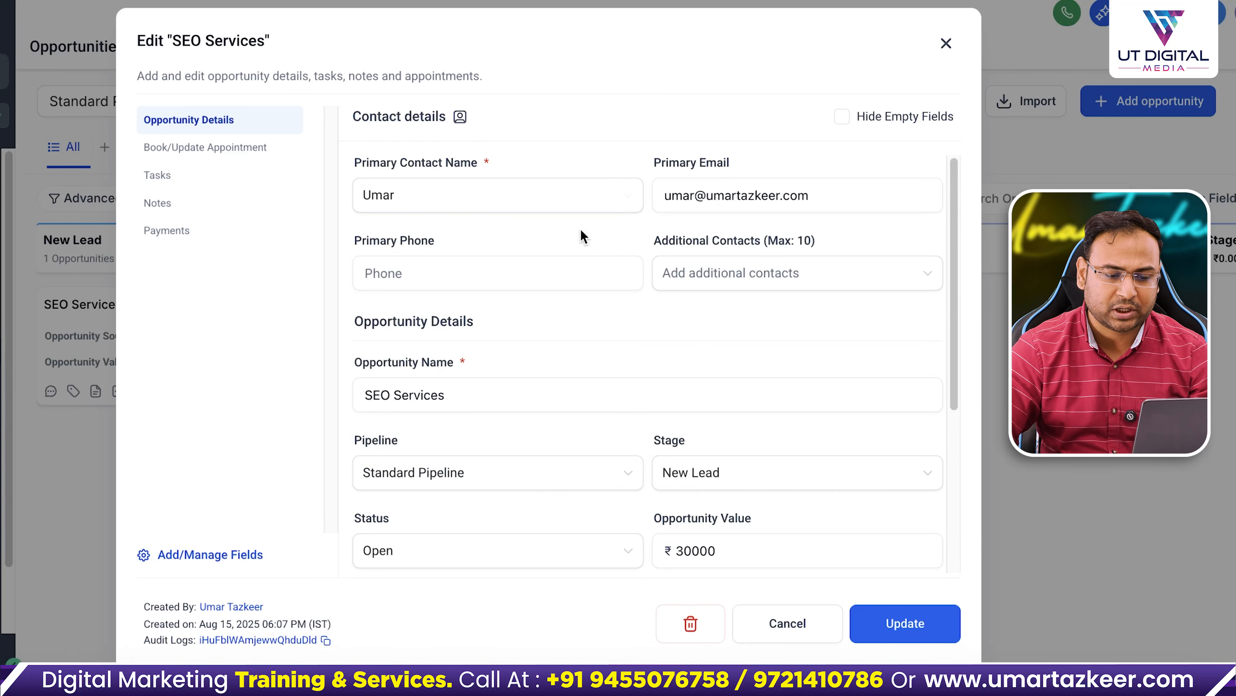
{"action": "left_click", "coordinate": [230, 151]}
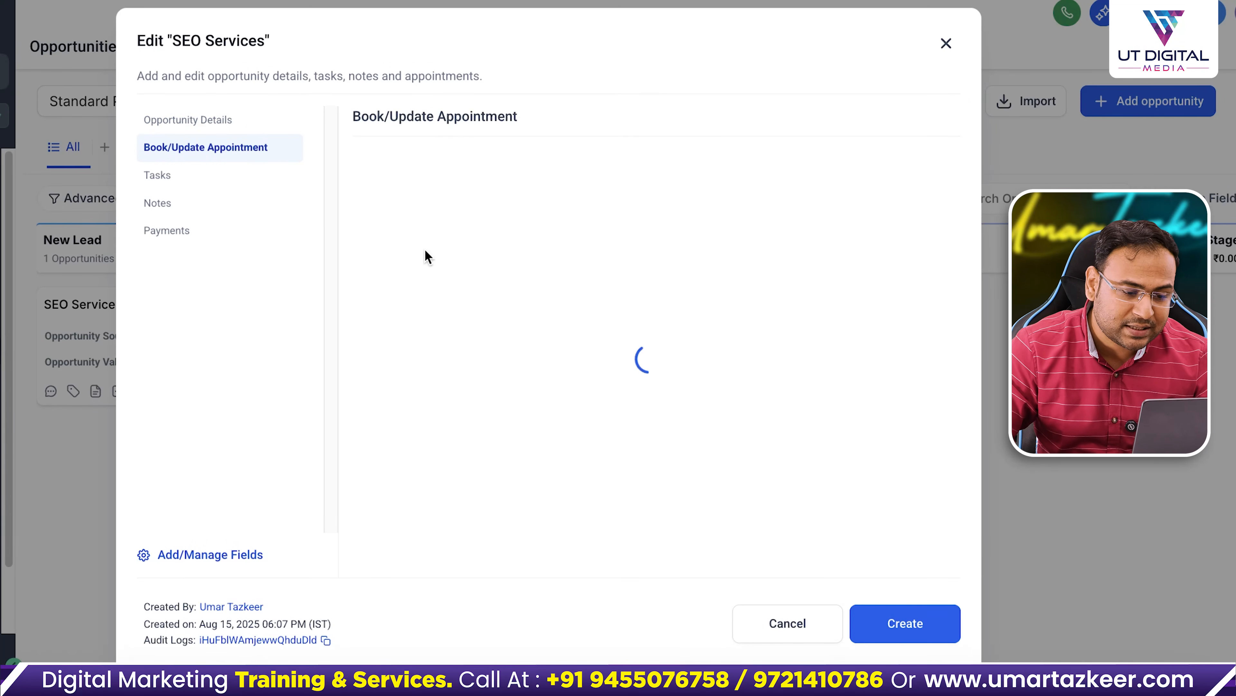
{"action": "left_click", "coordinate": [161, 177]}
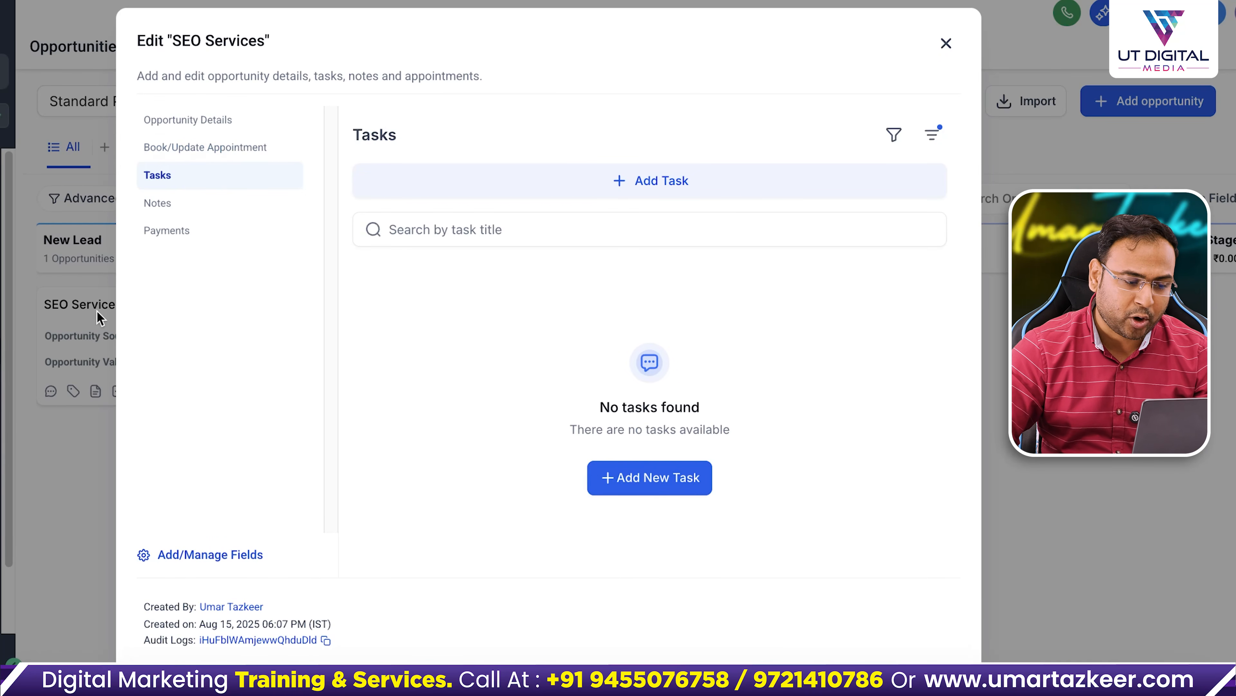
{"action": "left_click", "coordinate": [176, 204]}
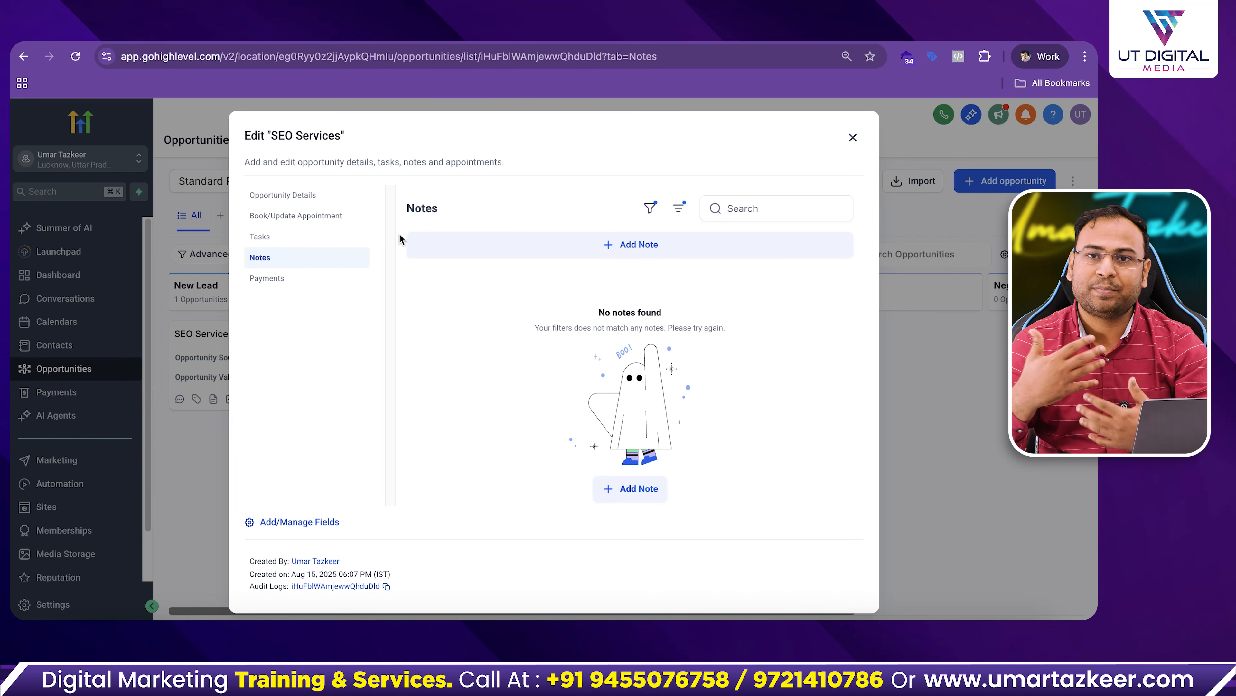
Start a new task for the SEO Services opportunity with the title "Call".
{"action": "left_click", "coordinate": [273, 242]}
{"action": "left_click", "coordinate": [519, 243]}
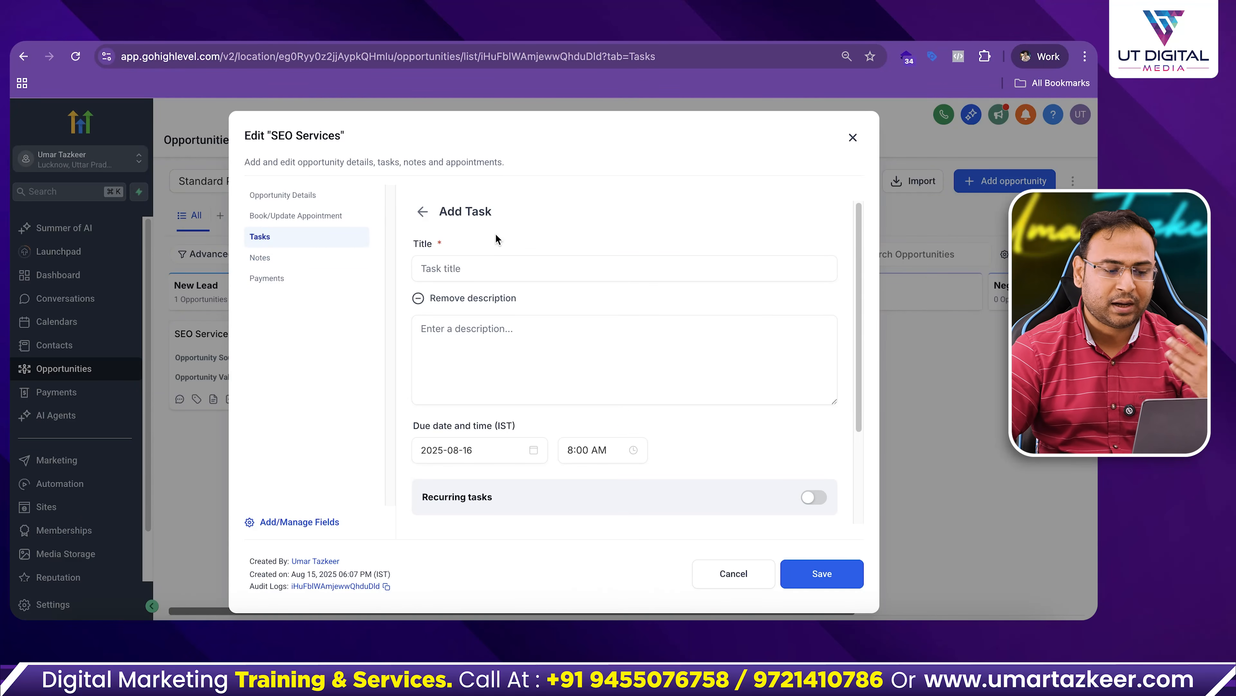
{"action": "left_click", "coordinate": [530, 344]}
{"action": "left_click", "coordinate": [486, 269]}
{"action": "type", "text": "Cal"}
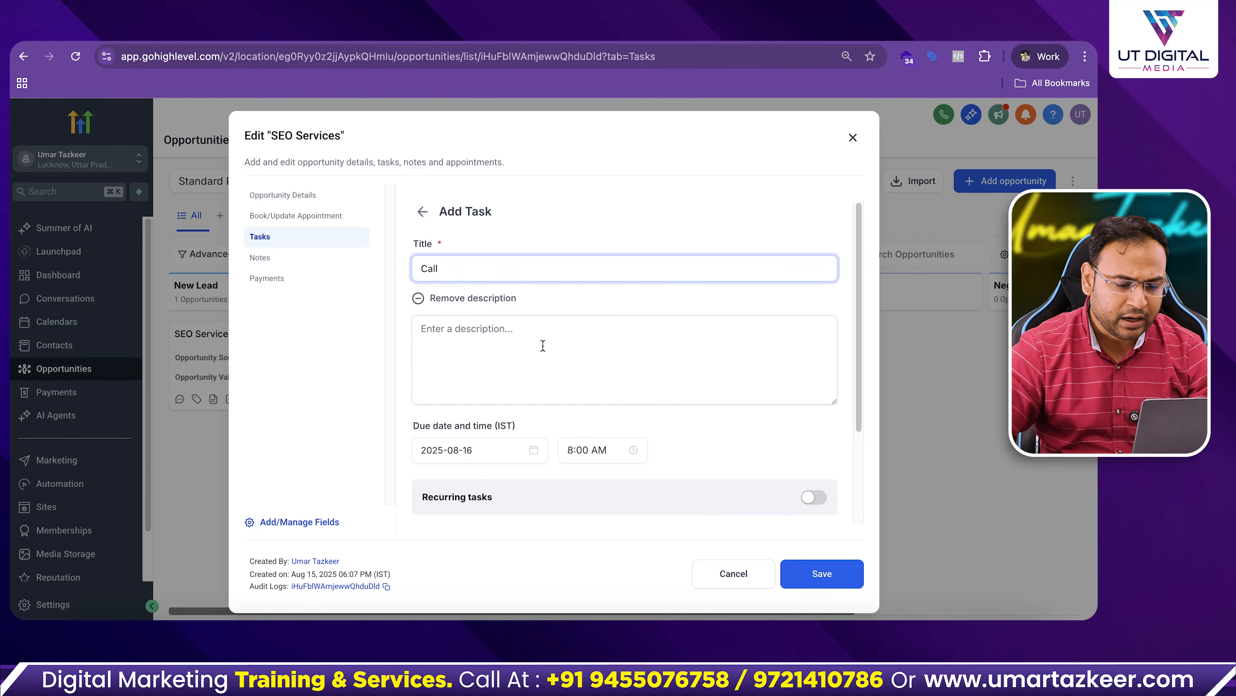
{"action": "type", "text": "l"}
Set the Call task's due date to 2025-08-20 and its time to 8:03 AM.
{"action": "left_click", "coordinate": [467, 449]}
{"action": "left_click", "coordinate": [524, 368]}
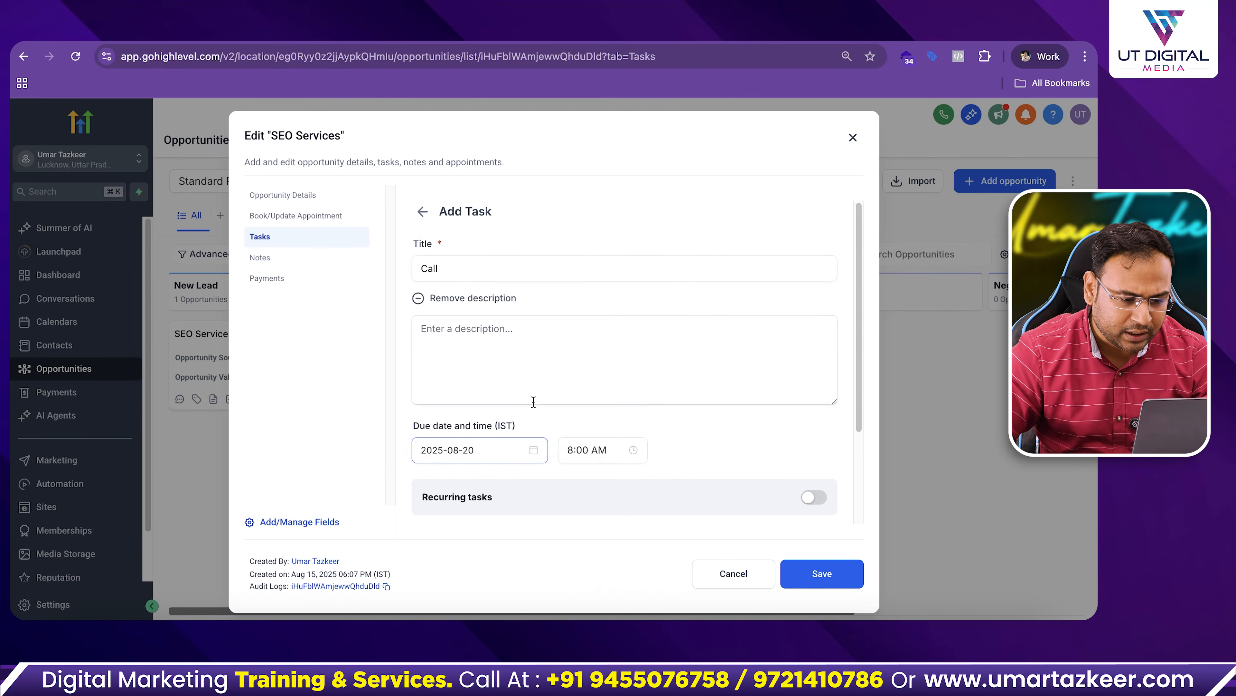
{"action": "left_click", "coordinate": [602, 450]}
{"action": "left_click", "coordinate": [610, 350]}
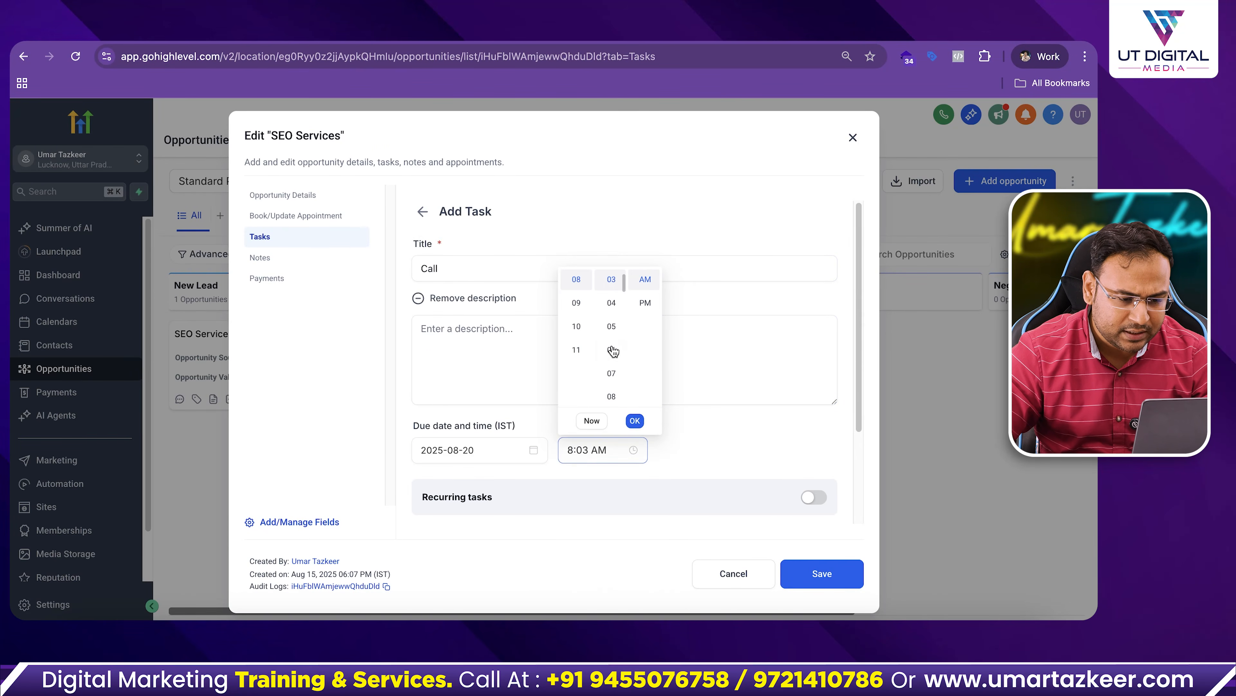
{"action": "left_click", "coordinate": [703, 465]}
Save the Call task without an assignee and close the SEO Services opportunity.
{"action": "scroll", "coordinate": [632, 453], "scroll_direction": "down", "scroll_amount": 5}
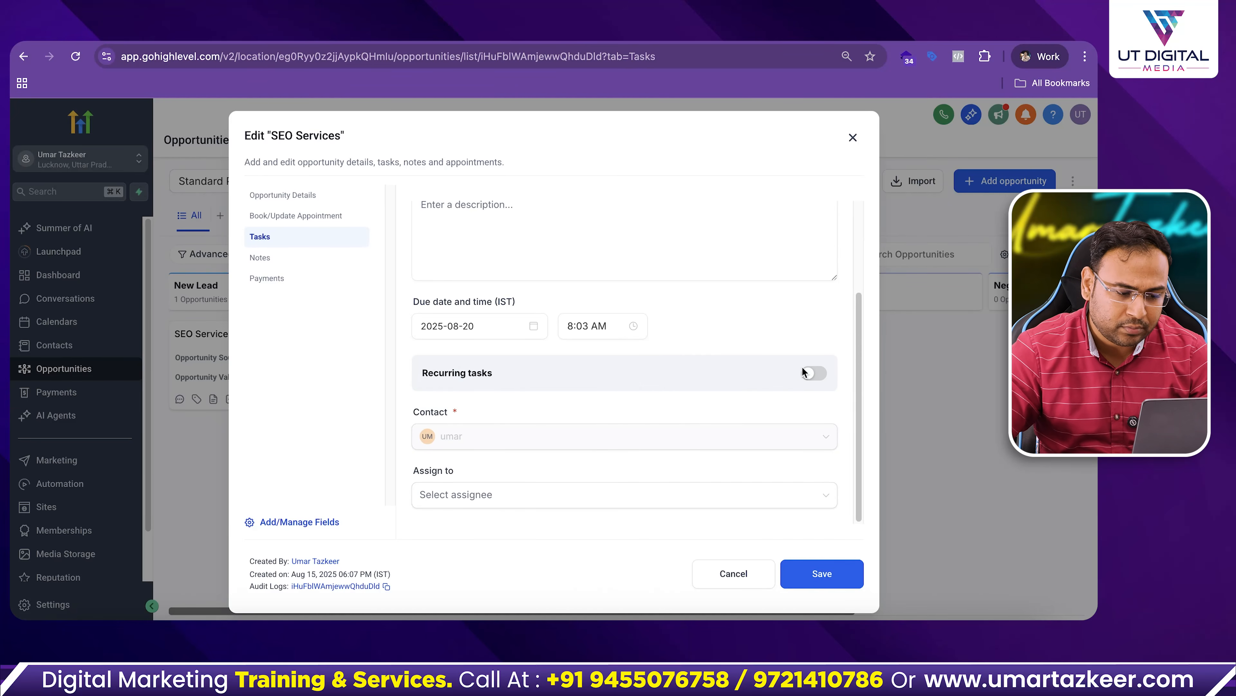
{"action": "left_click", "coordinate": [491, 495]}
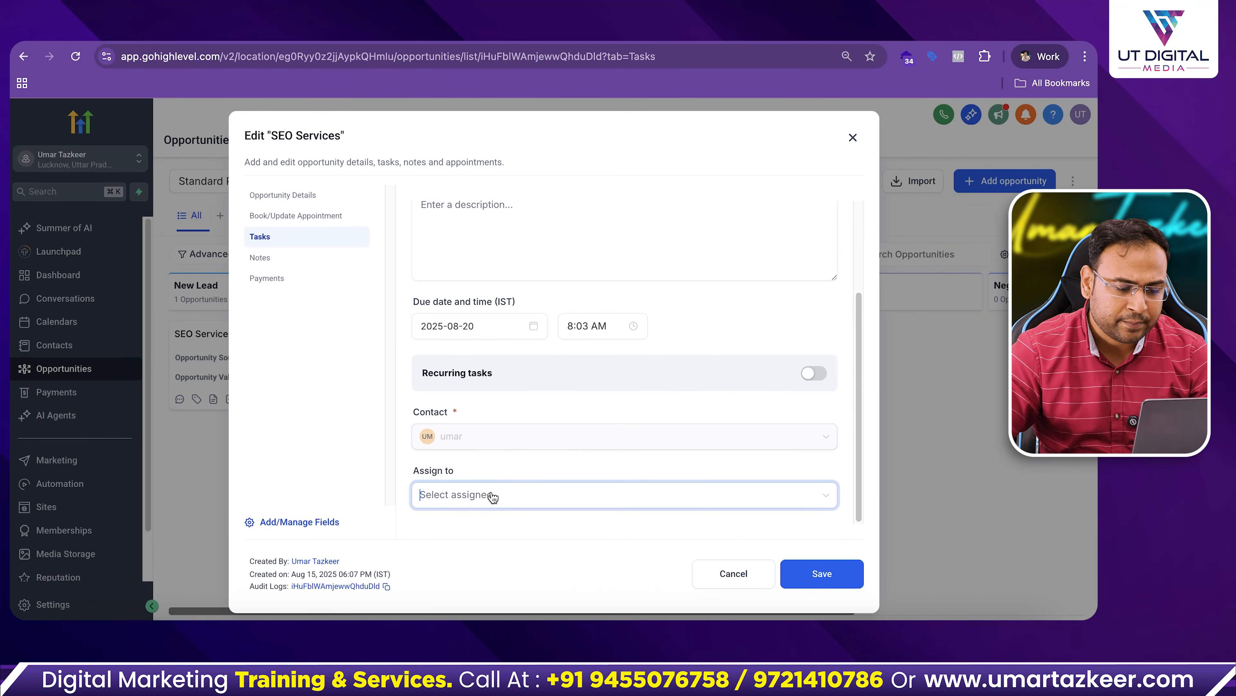
{"action": "left_click", "coordinate": [589, 460]}
{"action": "left_click", "coordinate": [830, 580]}
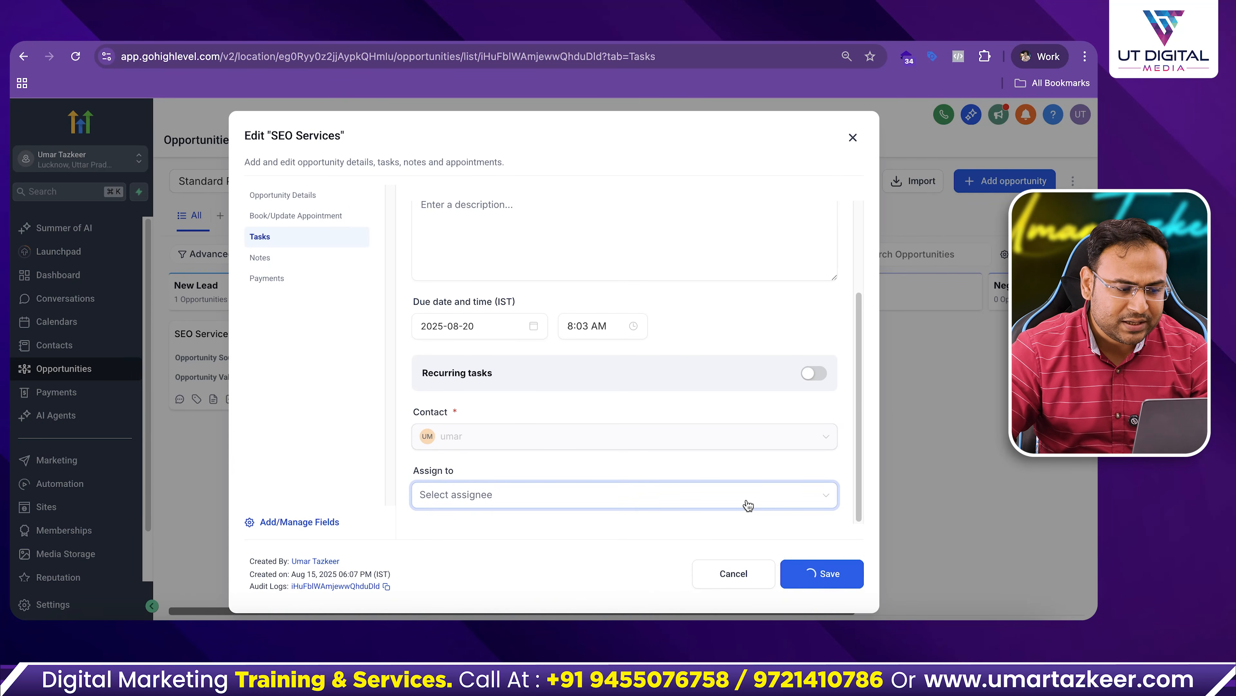
{"action": "left_click", "coordinate": [1076, 124]}
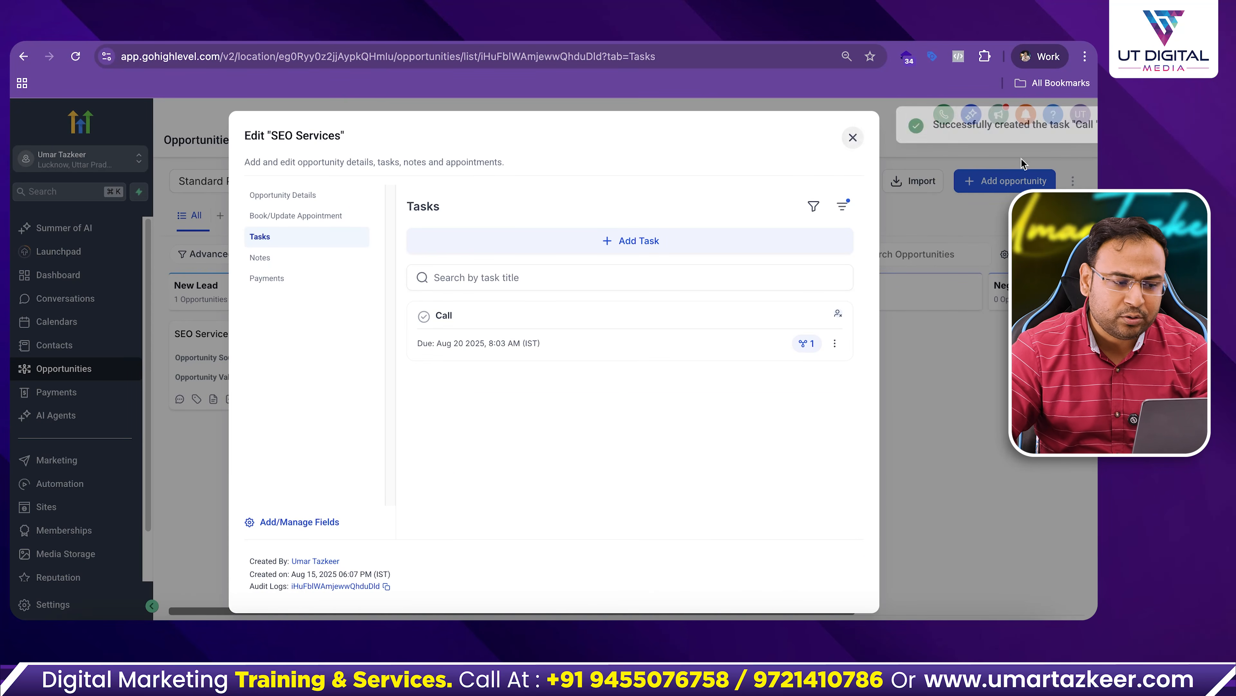
{"action": "left_click", "coordinate": [852, 138]}
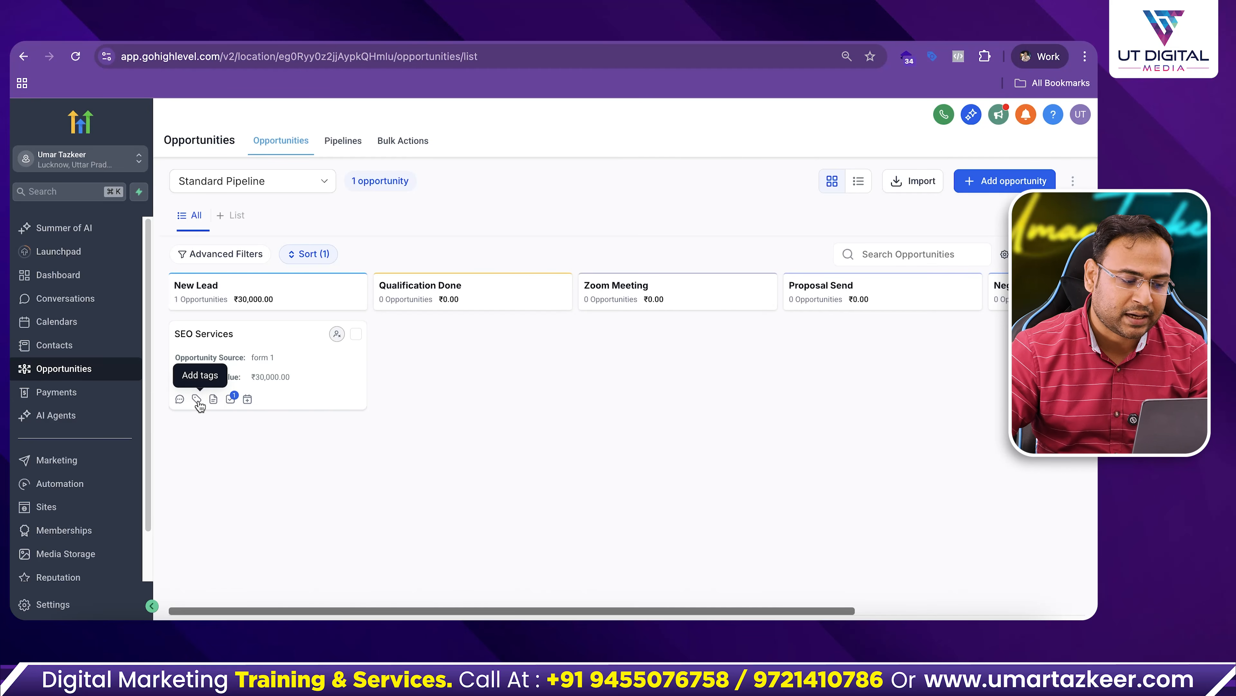
Open the contact record from the SEO Services opportunity and examine the primary opportunity linked to it.
{"action": "left_click", "coordinate": [246, 400]}
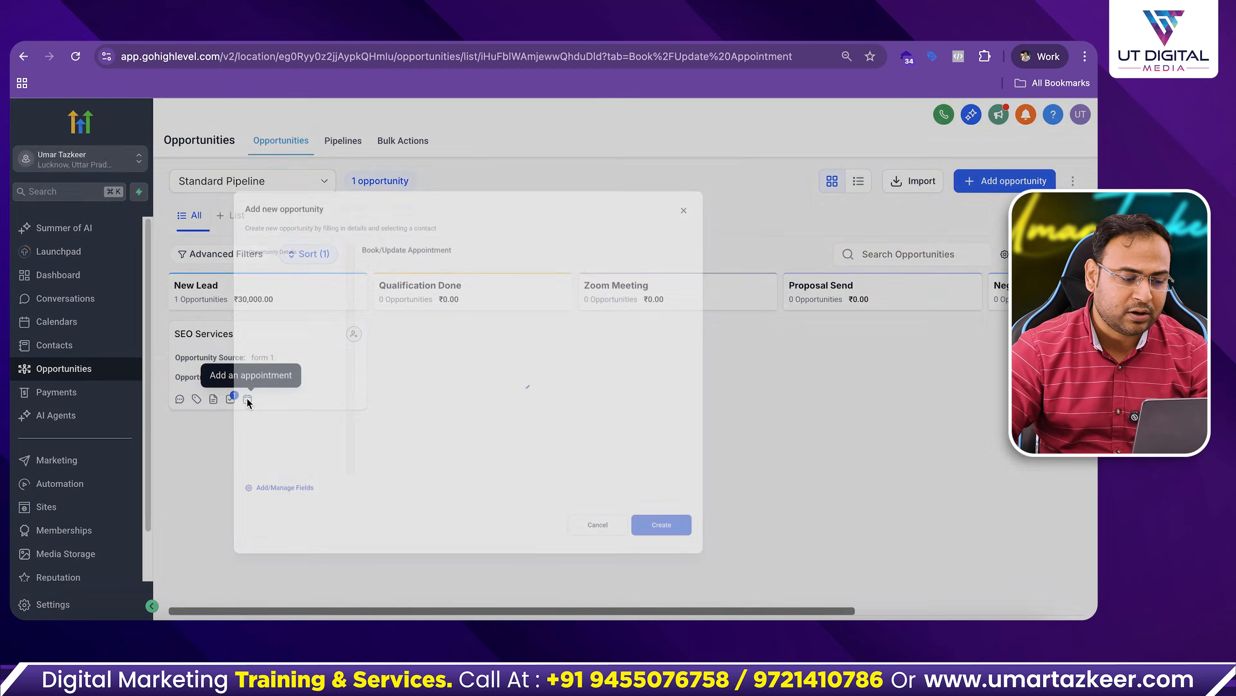
{"action": "left_click", "coordinate": [853, 138]}
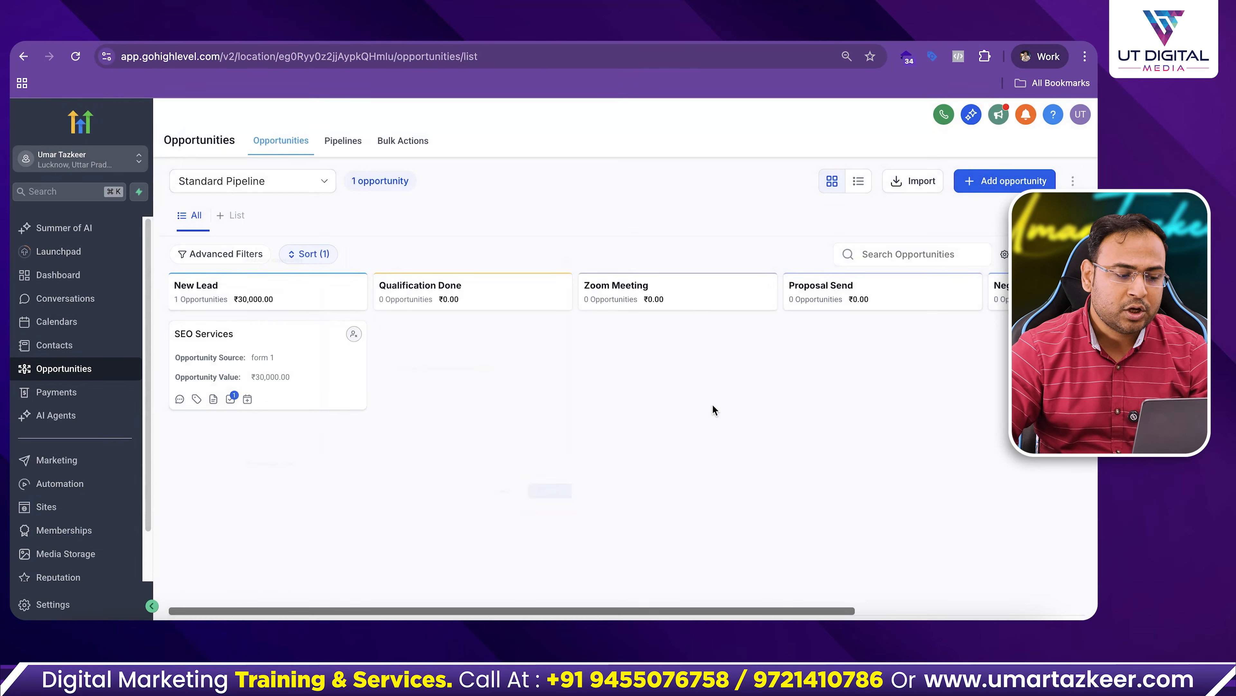
{"action": "left_click", "coordinate": [214, 336]}
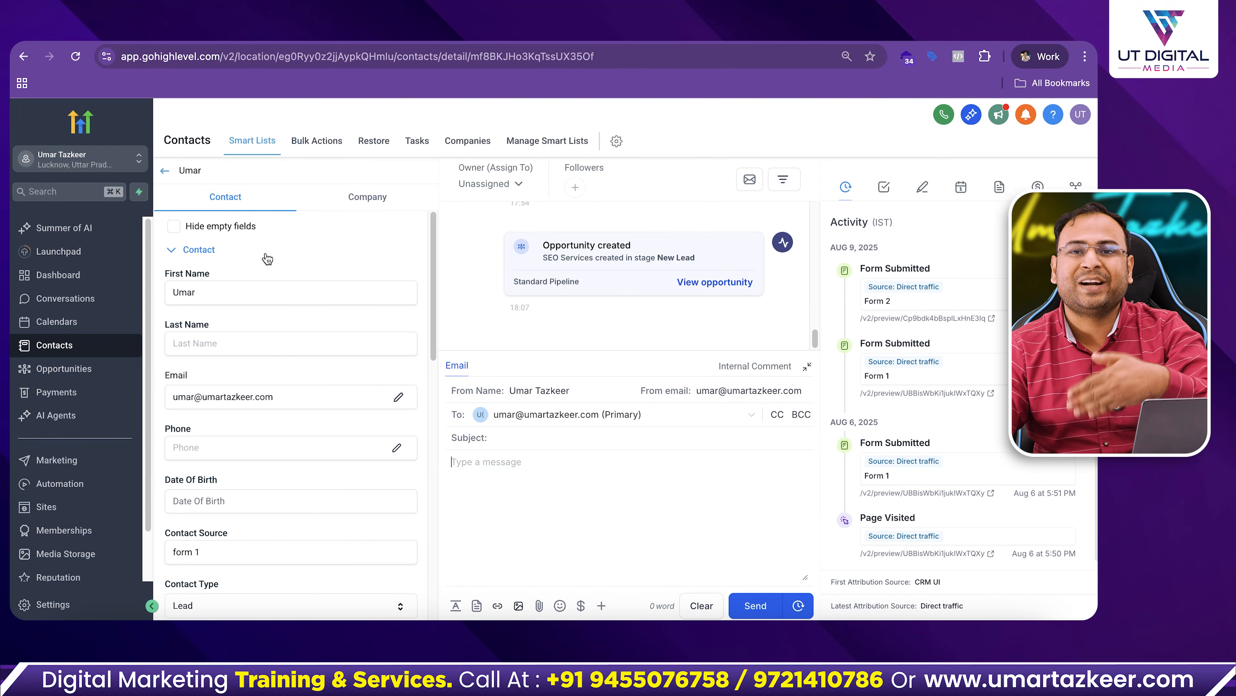
{"action": "scroll", "coordinate": [320, 391], "scroll_direction": "down", "scroll_amount": 10}
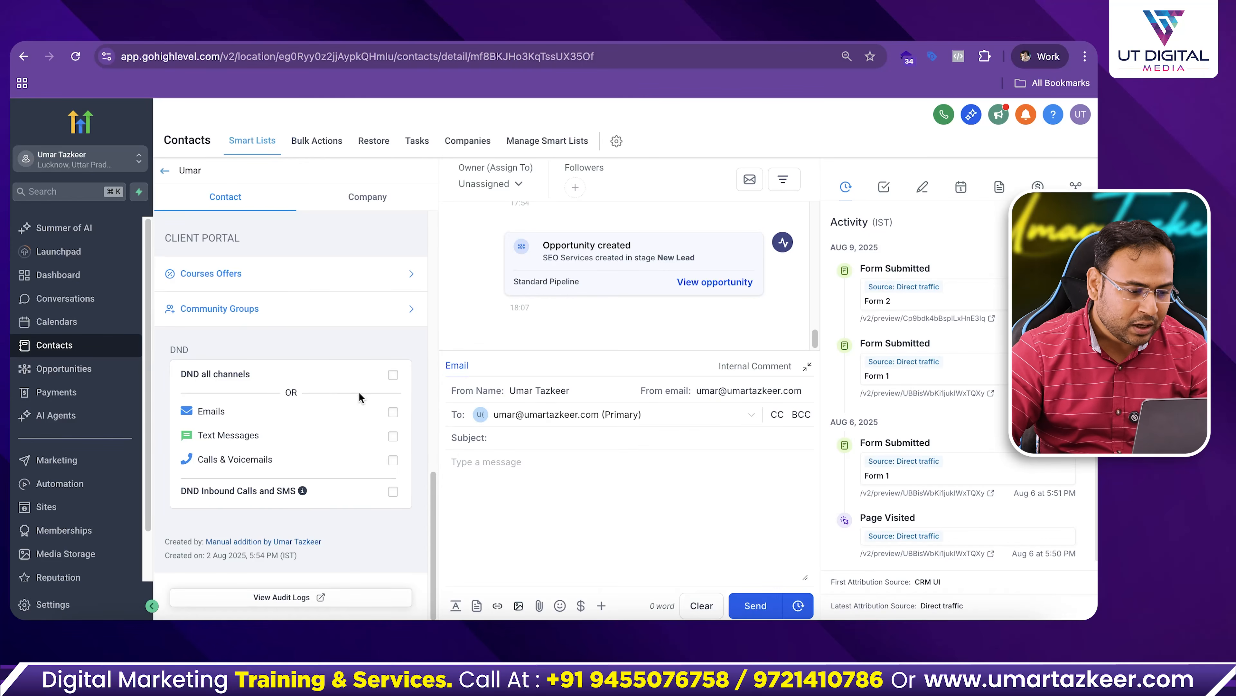
{"action": "scroll", "coordinate": [293, 325], "scroll_direction": "up", "scroll_amount": 1}
{"action": "scroll", "coordinate": [295, 333], "scroll_direction": "up", "scroll_amount": 4}
{"action": "left_click", "coordinate": [238, 423]}
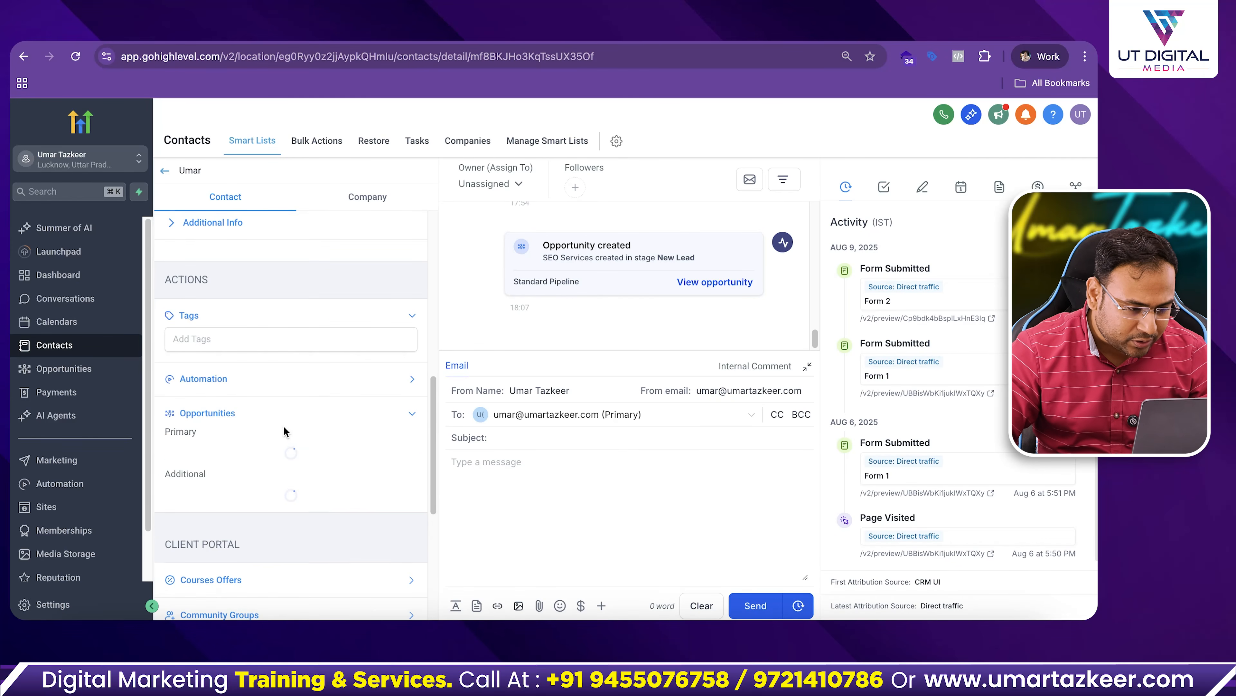
{"action": "scroll", "coordinate": [302, 434], "scroll_direction": "down", "scroll_amount": 1}
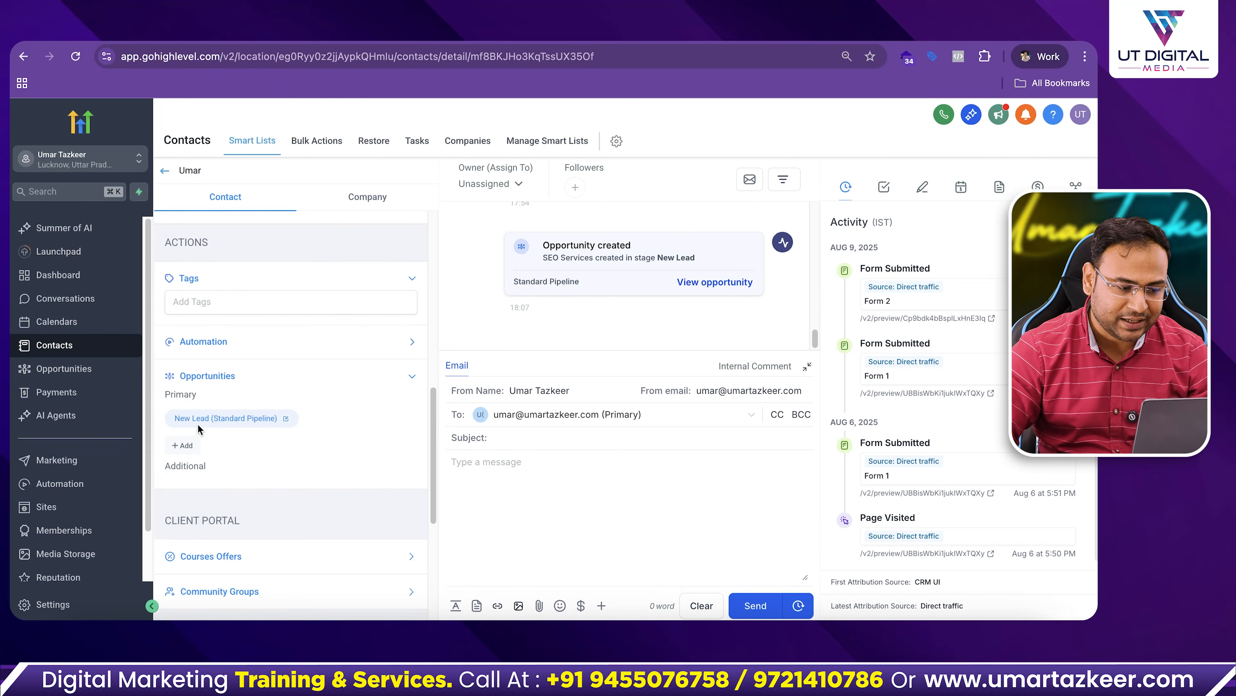
{"action": "left_click_drag", "start_coordinate": [181, 420], "coordinate": [235, 421]}
{"action": "left_click", "coordinate": [214, 419]}
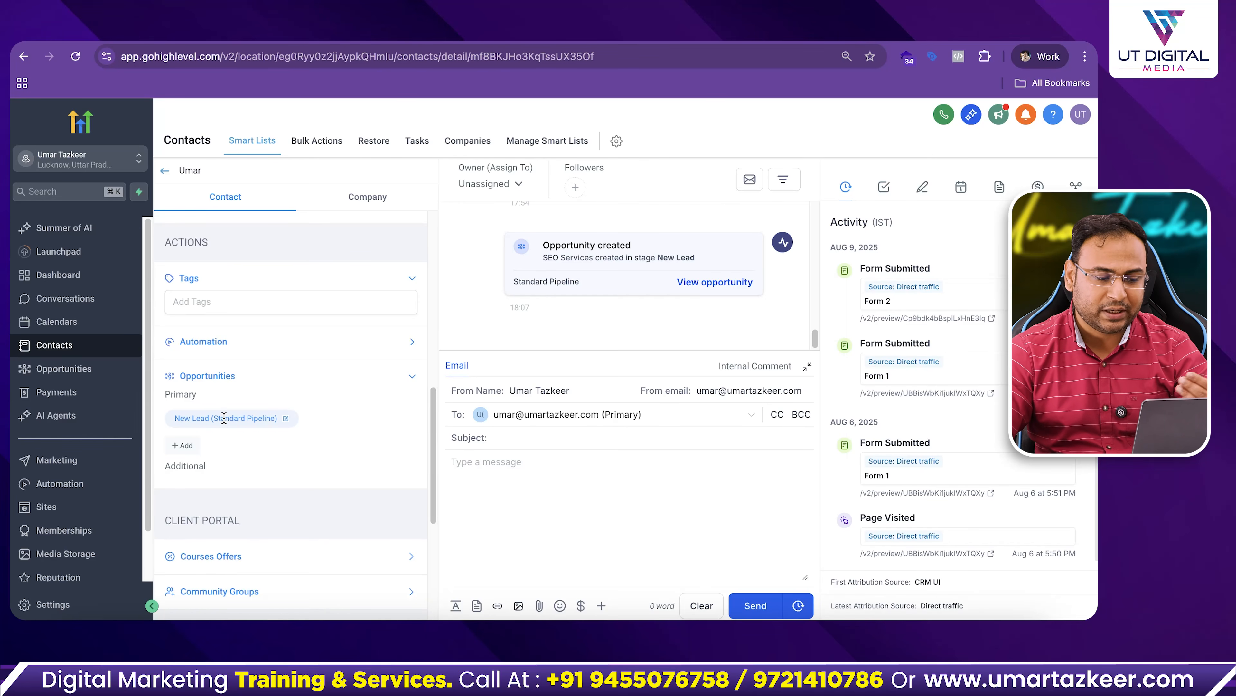
Read the opportunity-created entry in the contact's conversation history, including its stage and pipeline.
{"action": "scroll", "coordinate": [577, 305], "scroll_direction": "up", "scroll_amount": 3}
{"action": "scroll", "coordinate": [627, 295], "scroll_direction": "down", "scroll_amount": 3}
{"action": "left_click_drag", "start_coordinate": [628, 257], "coordinate": [695, 258]}
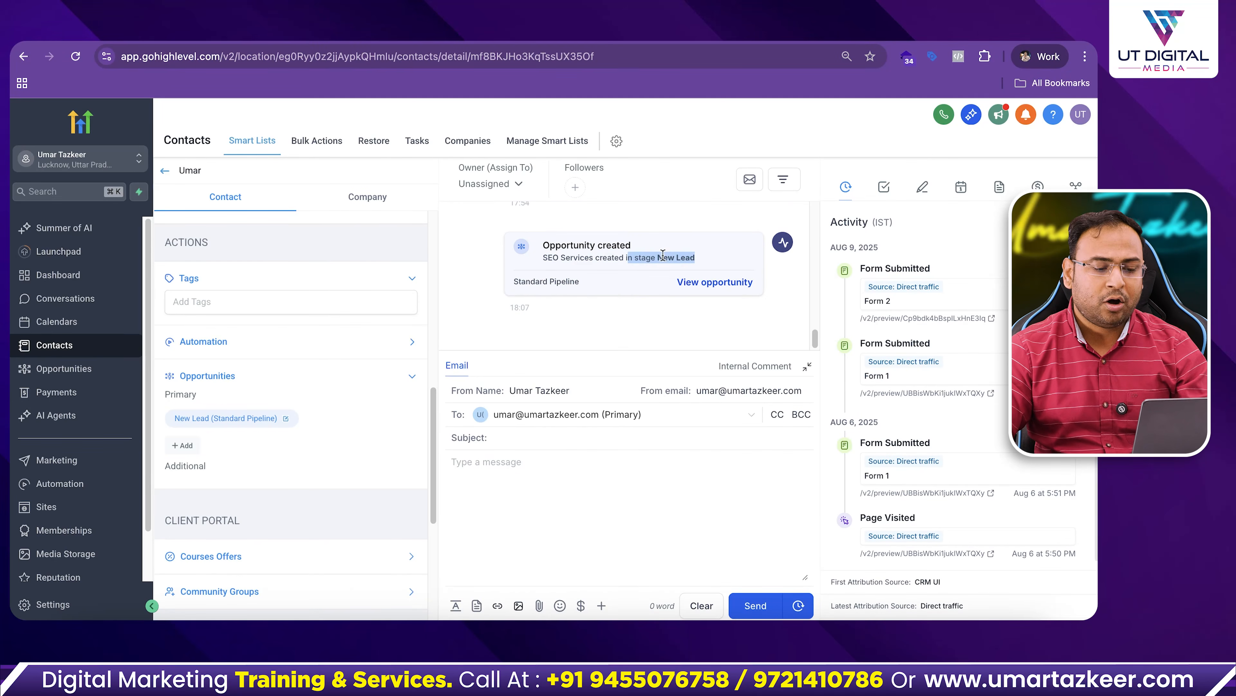
{"action": "scroll", "coordinate": [581, 258], "scroll_direction": "up", "scroll_amount": 3}
{"action": "scroll", "coordinate": [581, 258], "scroll_direction": "down", "scroll_amount": 3}
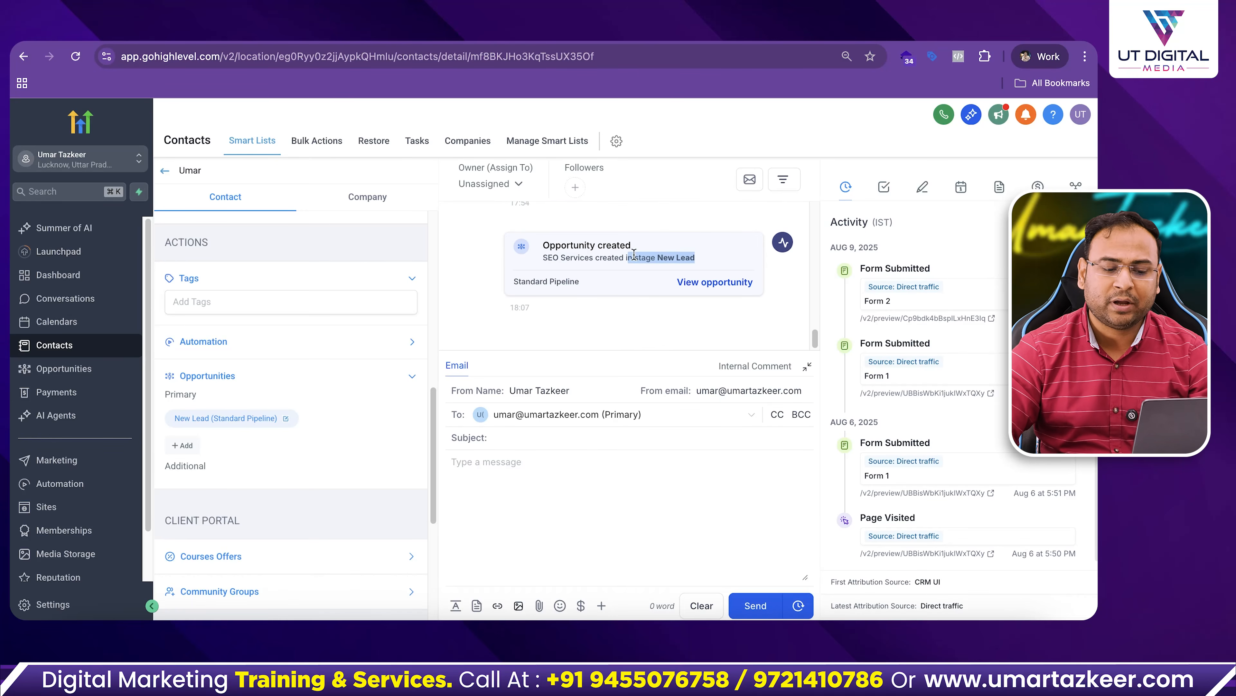
{"action": "left_click", "coordinate": [627, 261]}
{"action": "left_click_drag", "start_coordinate": [730, 261], "coordinate": [536, 259]}
{"action": "left_click", "coordinate": [653, 253]}
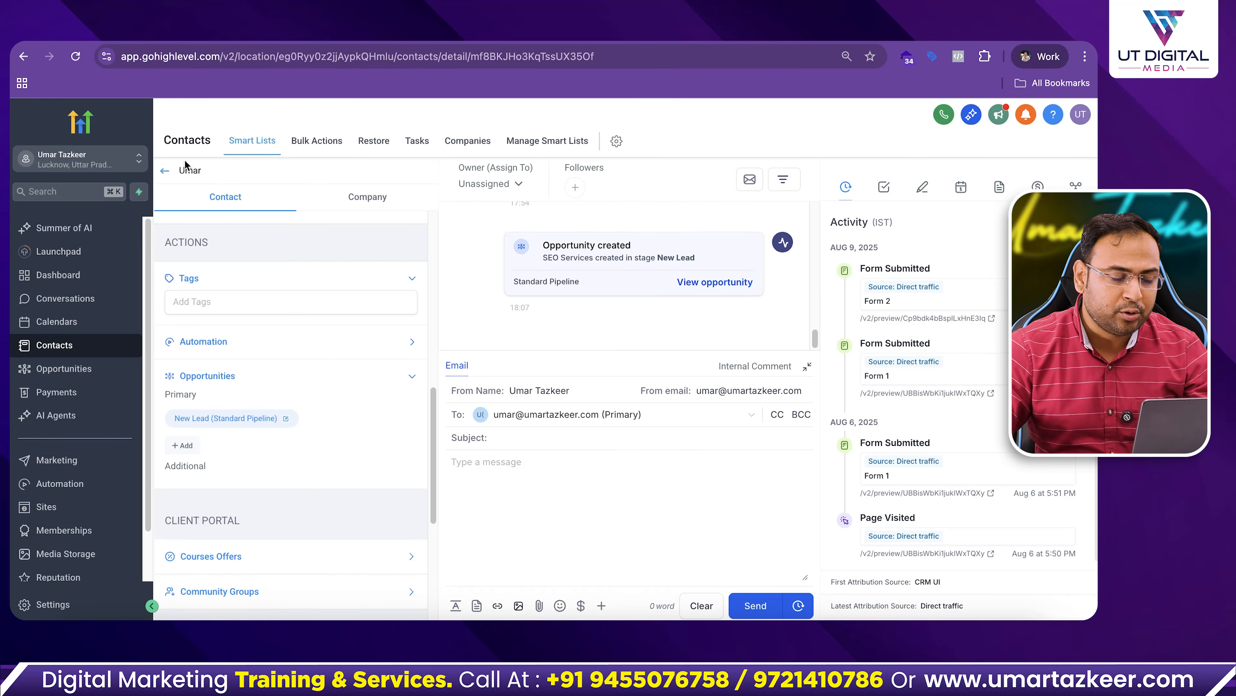
Return to the opportunities board and move the SEO Services opportunity to Qualification Done and back to New Lead.
{"action": "left_click", "coordinate": [170, 170]}
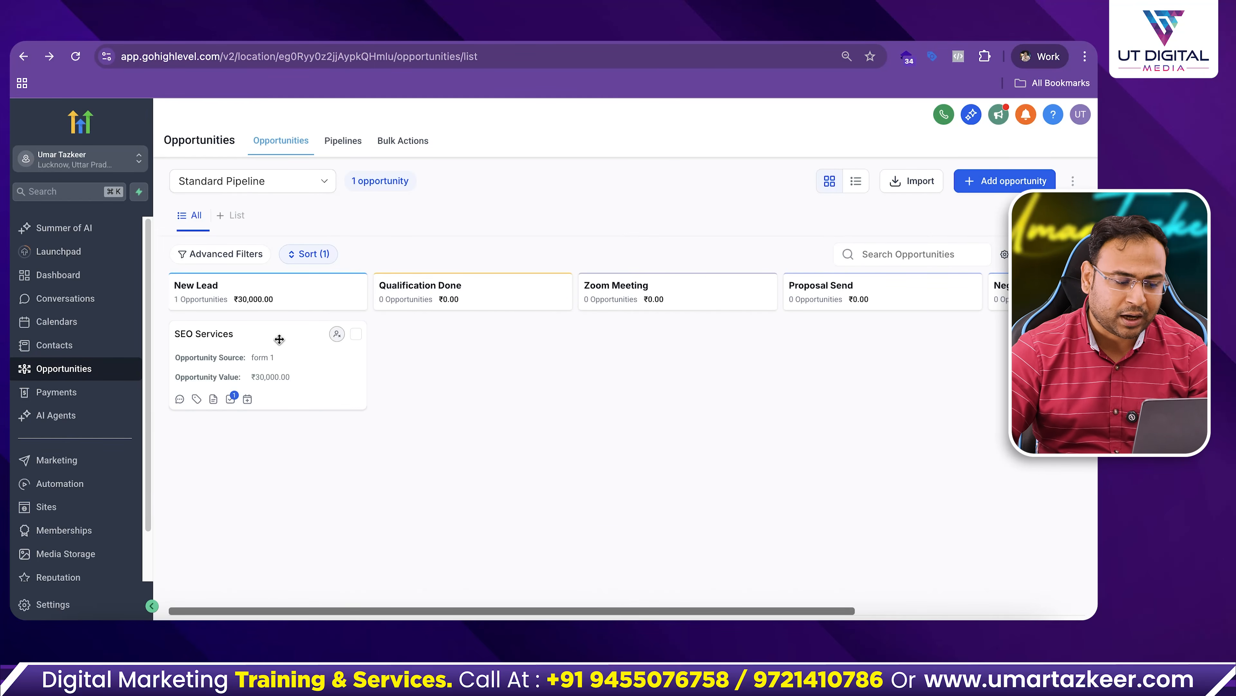
{"action": "left_click_drag", "start_coordinate": [254, 341], "coordinate": [448, 341]}
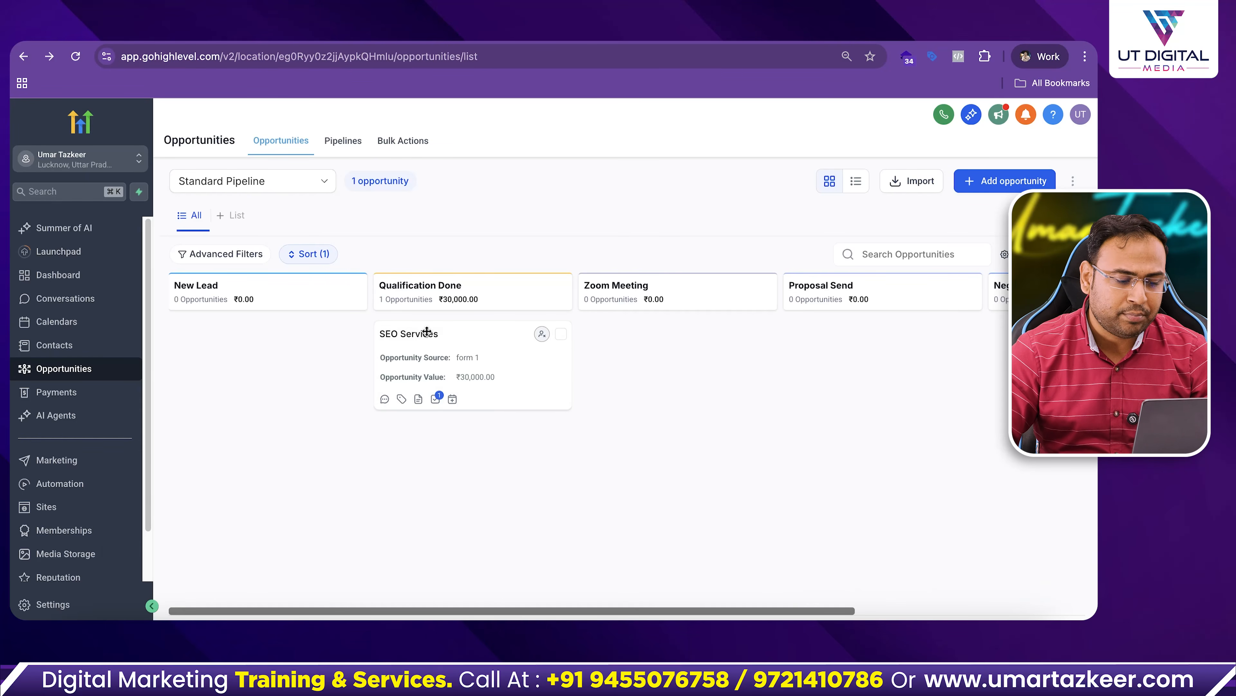
{"action": "left_click_drag", "start_coordinate": [479, 335], "coordinate": [312, 336]}
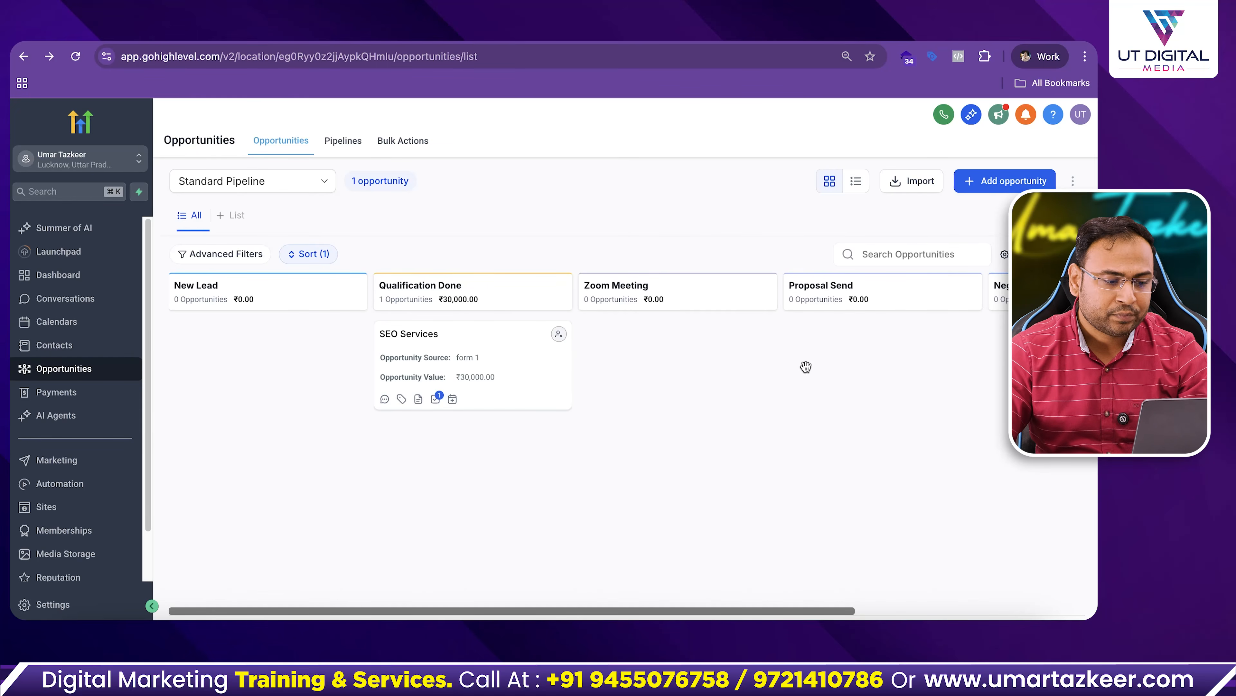
{"action": "left_click_drag", "start_coordinate": [474, 347], "coordinate": [267, 360]}
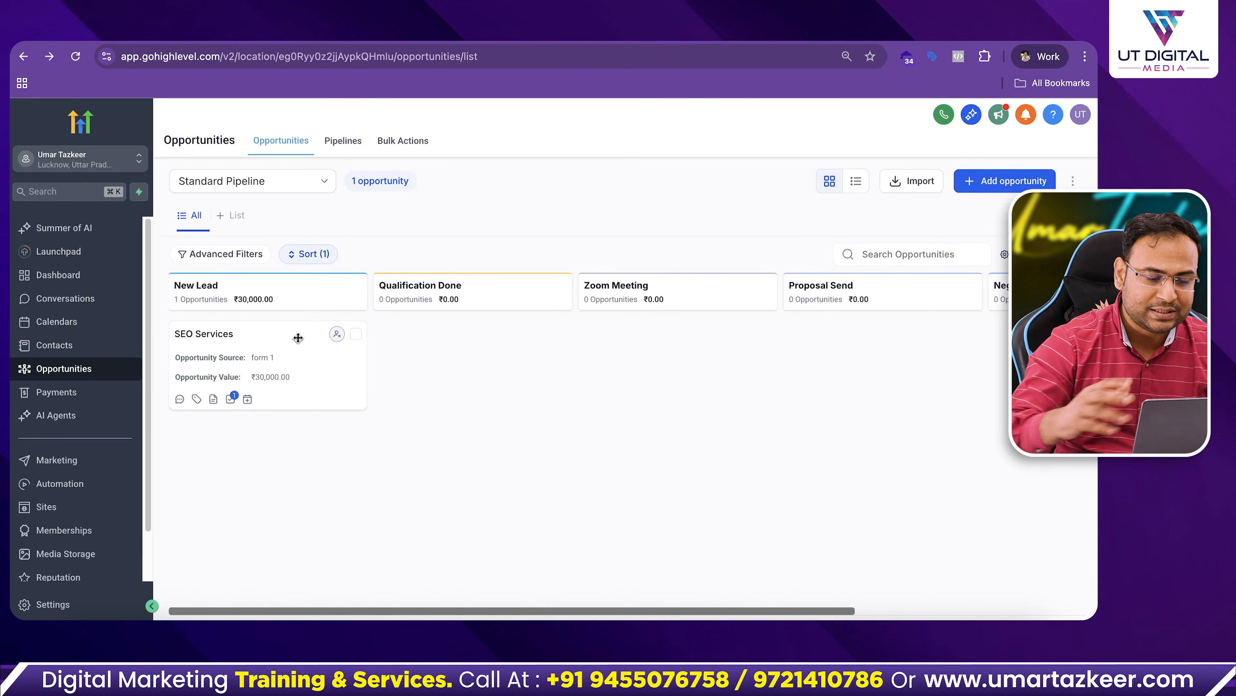
Move the SEO Services opportunity to the Zoom Meeting stage and back to New Lead.
{"action": "left_click_drag", "start_coordinate": [296, 336], "coordinate": [682, 335]}
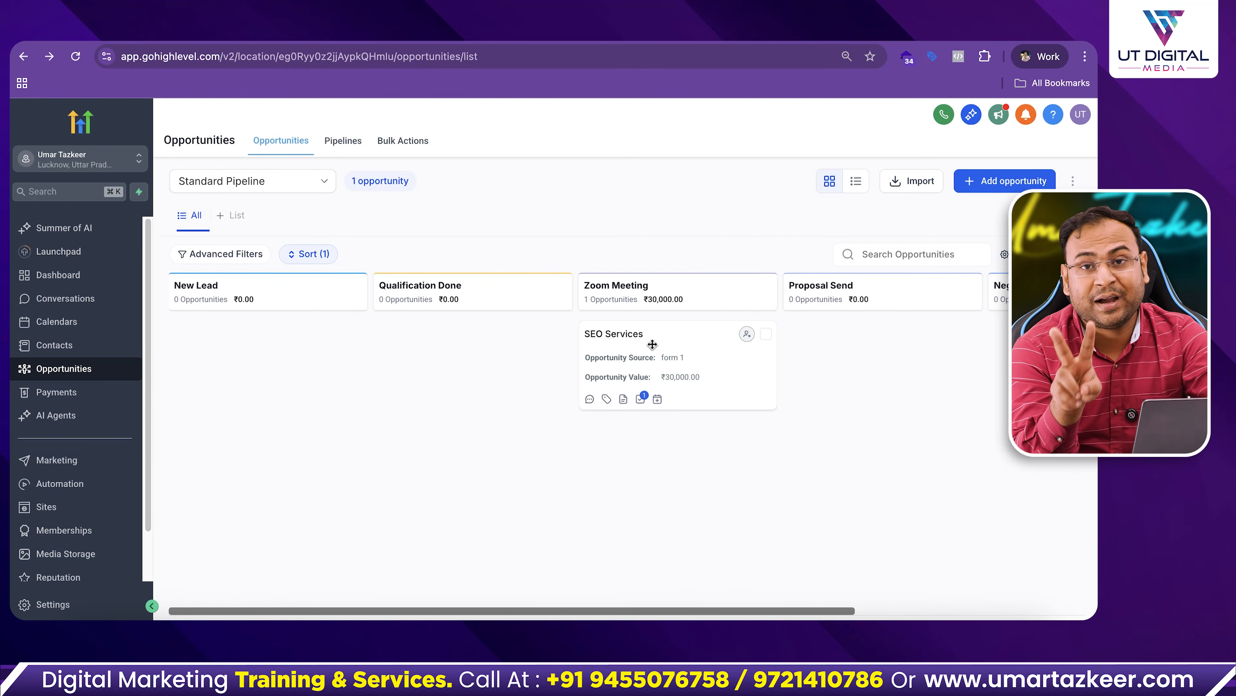
{"action": "left_click_drag", "start_coordinate": [652, 345], "coordinate": [307, 354]}
Set the SEO Services opportunity's stage to Qualification Done in its details, save the update and close the record.
{"action": "left_click", "coordinate": [278, 350]}
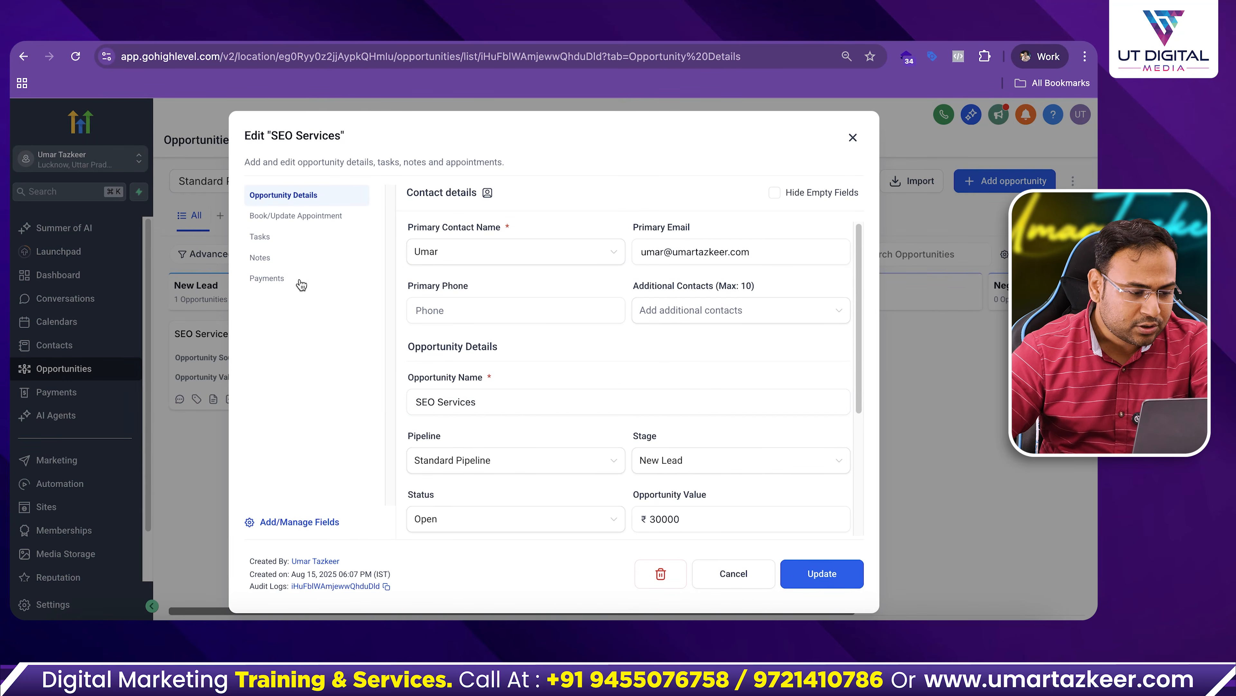
{"action": "scroll", "coordinate": [788, 484], "scroll_direction": "down", "scroll_amount": 1}
{"action": "left_click", "coordinate": [676, 420]}
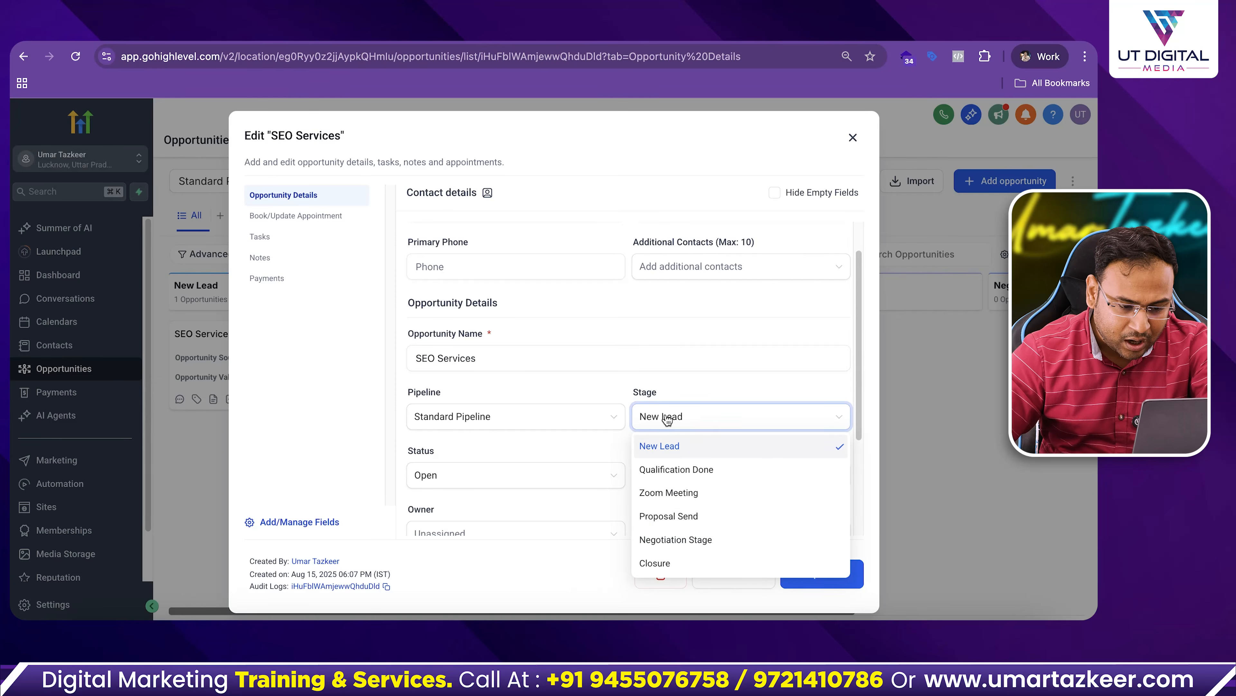
{"action": "left_click", "coordinate": [684, 471]}
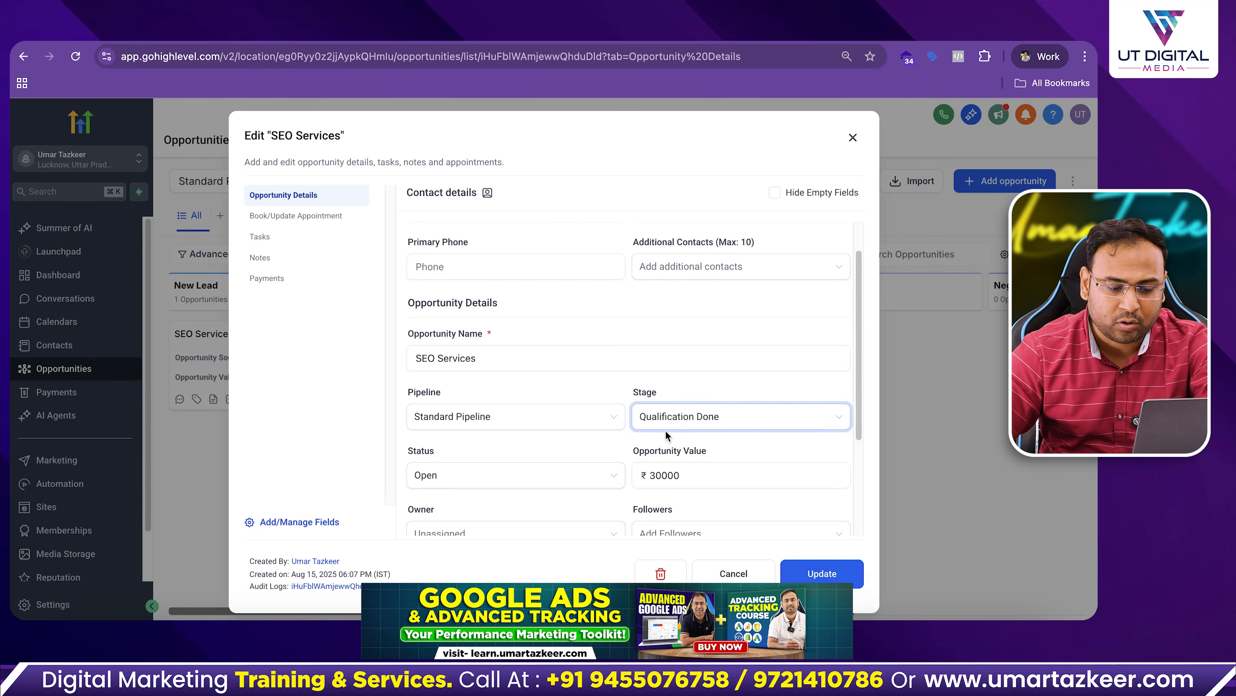
{"action": "left_click", "coordinate": [837, 575]}
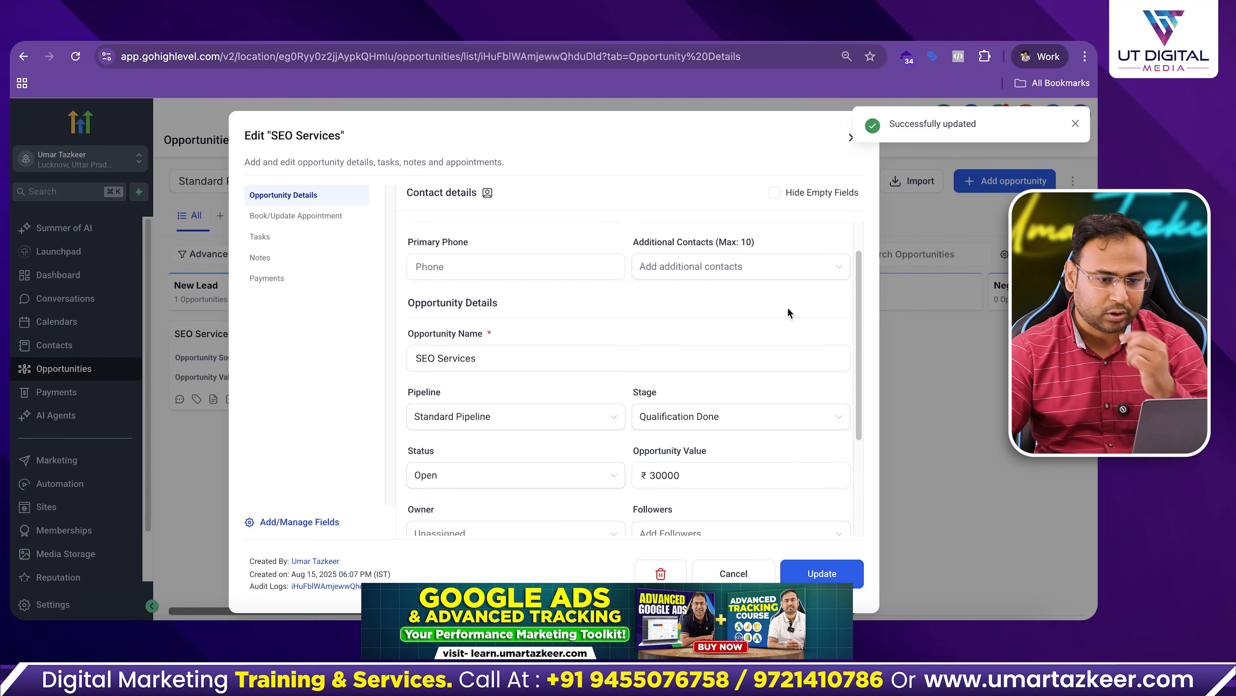
{"action": "left_click", "coordinate": [851, 138]}
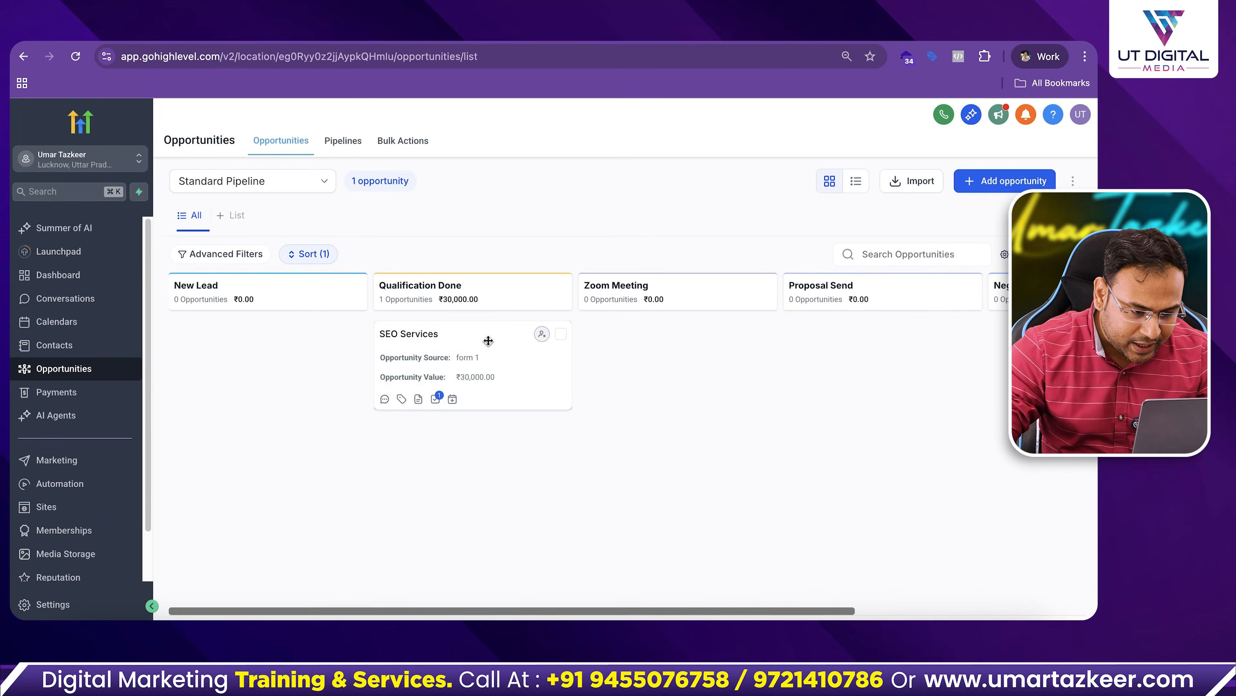
Examine the Lost, Abandoned and Won drop areas for the SEO Services opportunity and the remaining stages of the pipeline board.
{"action": "mouse_move", "coordinate": [488, 340]}
{"action": "left_mouse_down"}
{"action": "mouse_move", "coordinate": [507, 331]}
{"action": "mouse_move", "coordinate": [472, 345]}
{"action": "mouse_move", "coordinate": [486, 334]}
{"action": "left_mouse_up"}
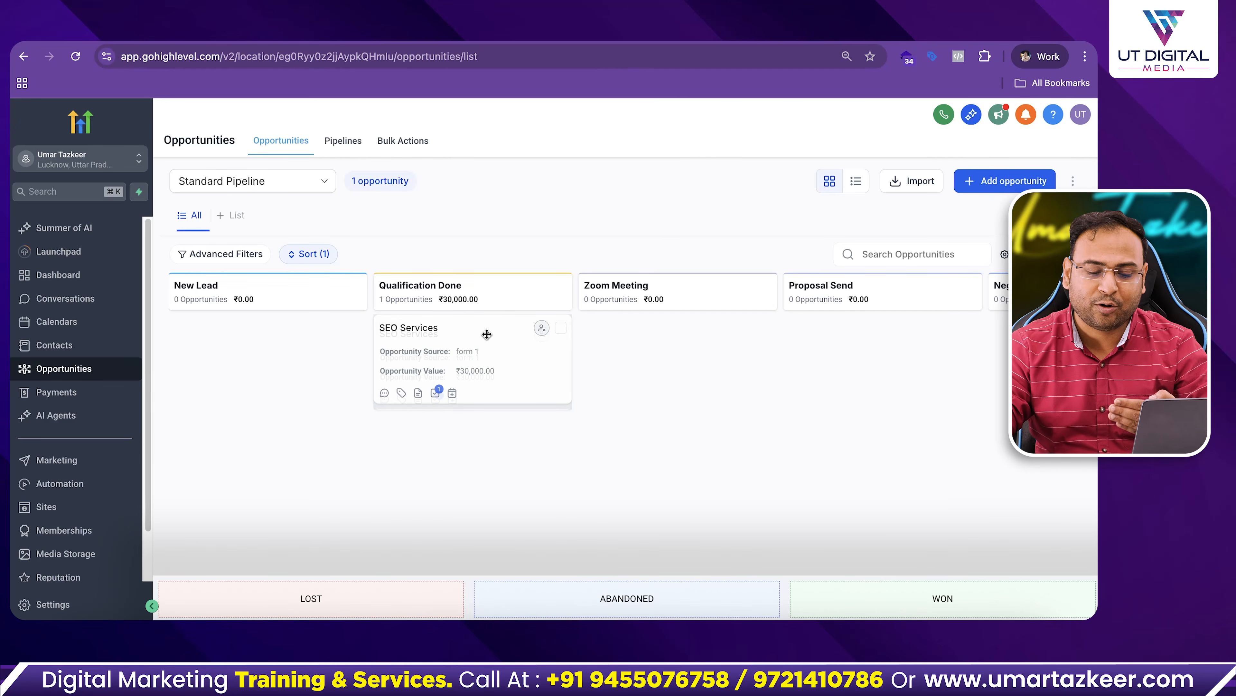
{"action": "left_click_drag", "start_coordinate": [487, 334], "coordinate": [487, 337]}
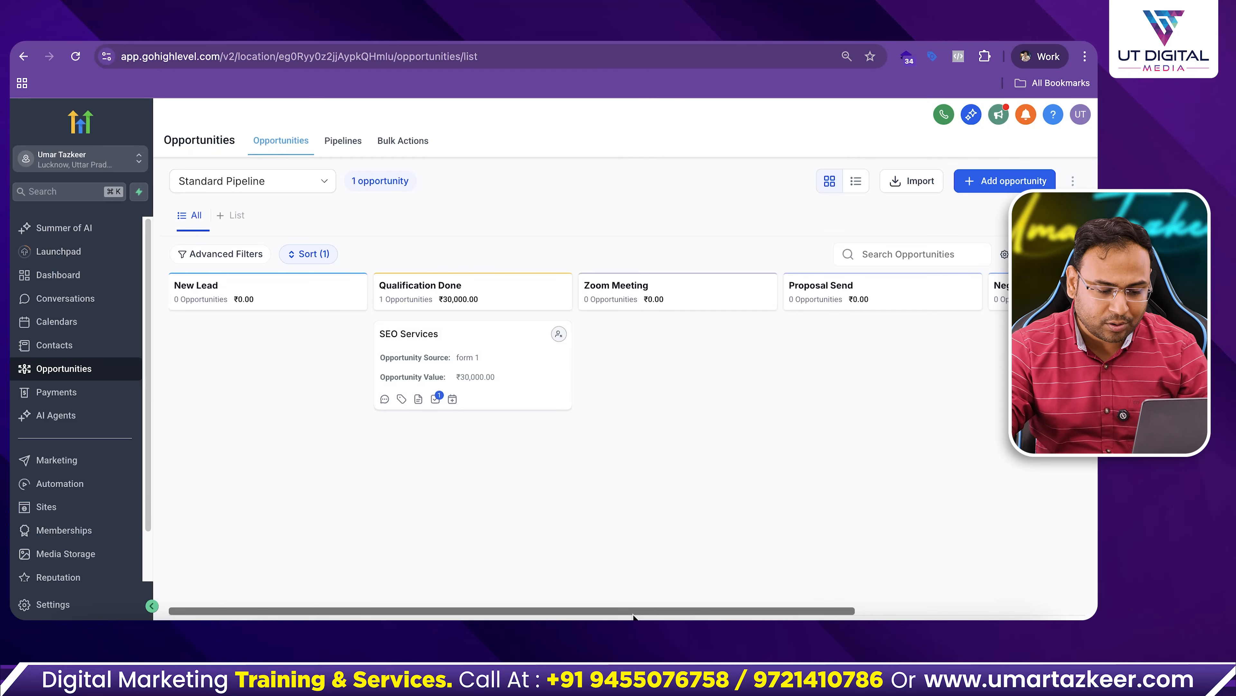
{"action": "left_click_drag", "start_coordinate": [817, 610], "coordinate": [1020, 566]}
{"action": "left_click_drag", "start_coordinate": [900, 611], "coordinate": [484, 580]}
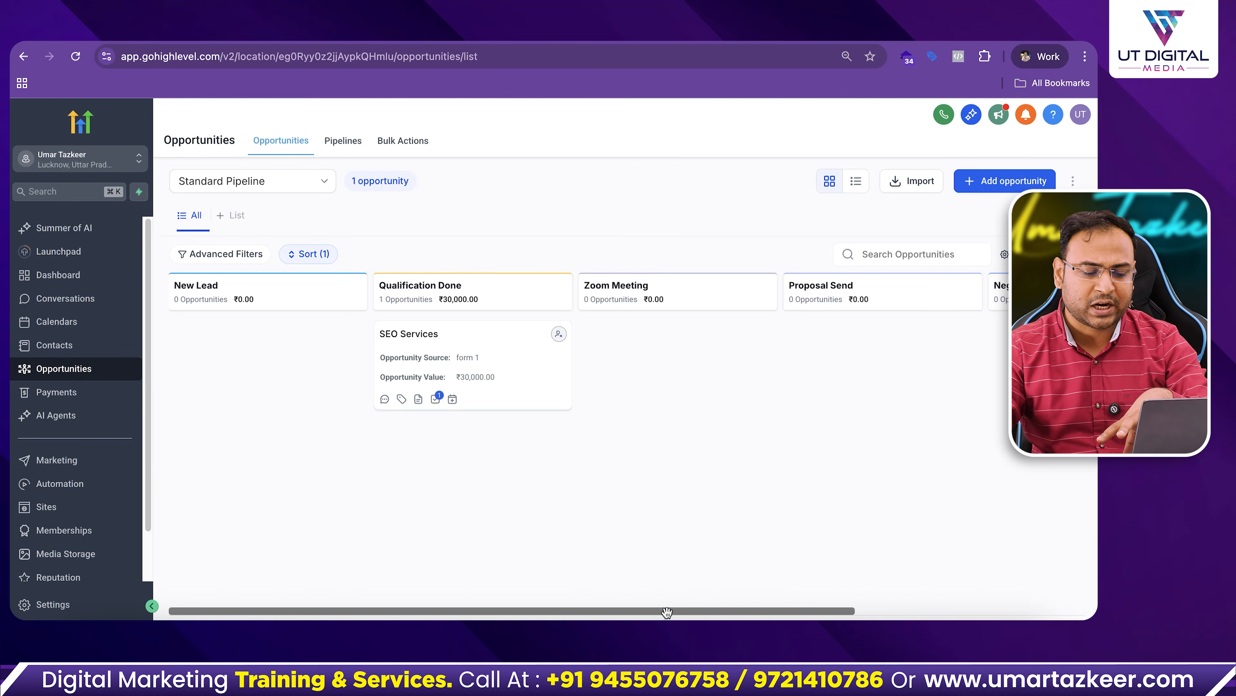
{"action": "left_click_drag", "start_coordinate": [667, 611], "coordinate": [462, 599]}
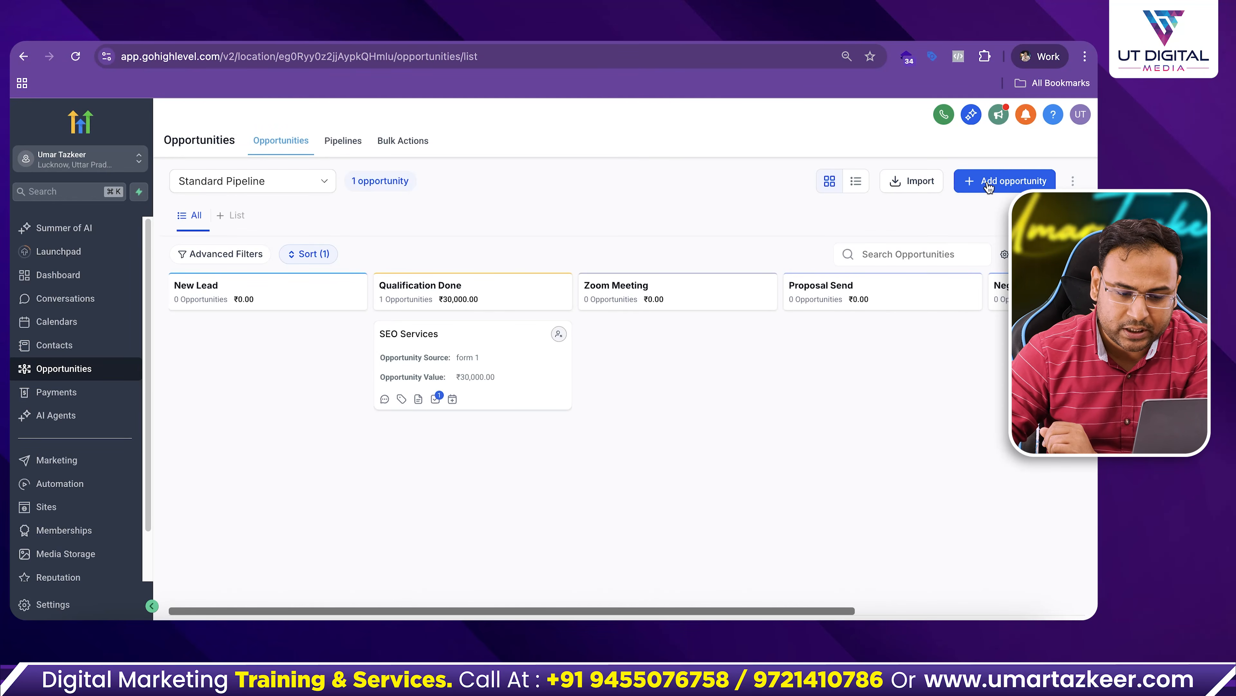
Switch the opportunities to list view and look through the fields available for the table.
{"action": "left_click", "coordinate": [856, 181]}
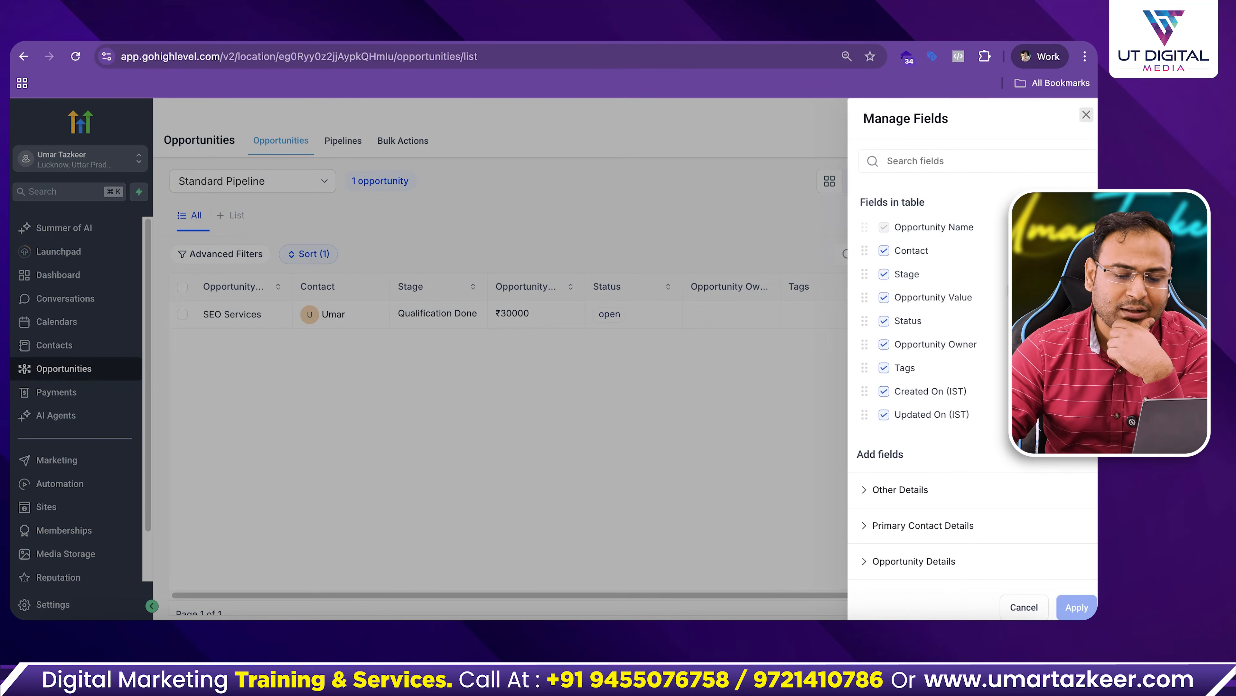
{"action": "left_click", "coordinate": [1005, 253]}
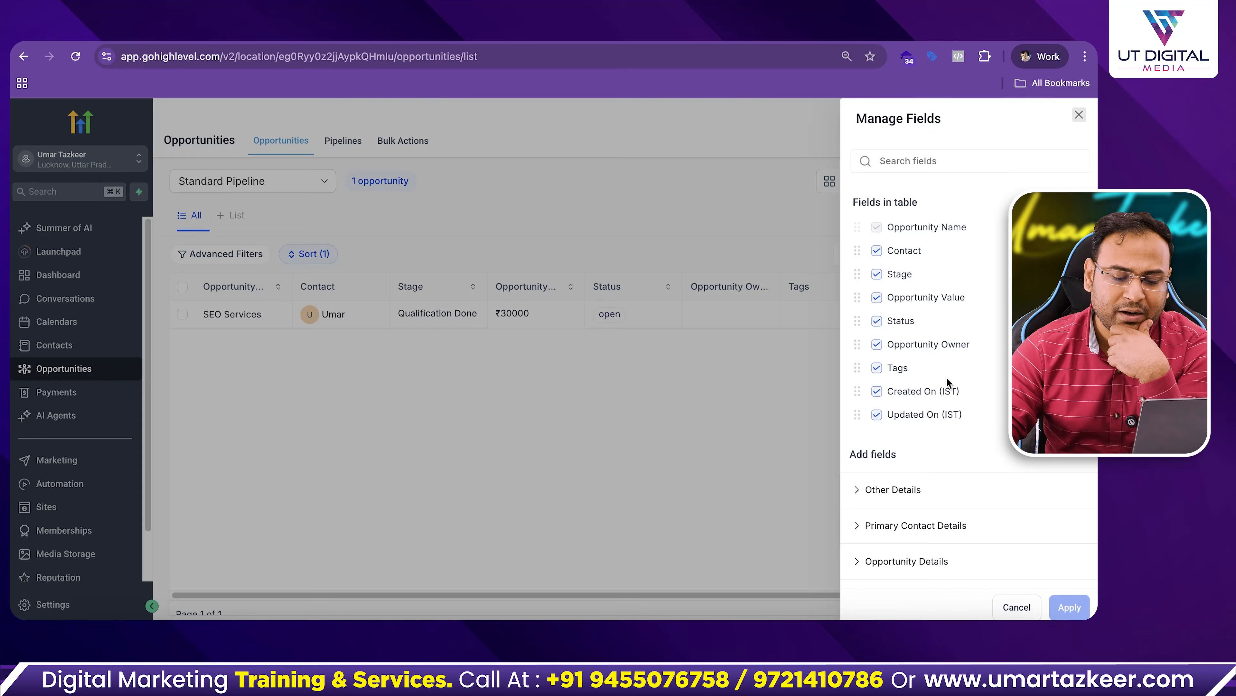
{"action": "left_click", "coordinate": [867, 490]}
{"action": "scroll", "coordinate": [930, 566], "scroll_direction": "down", "scroll_amount": 2}
{"action": "left_click", "coordinate": [1079, 115]}
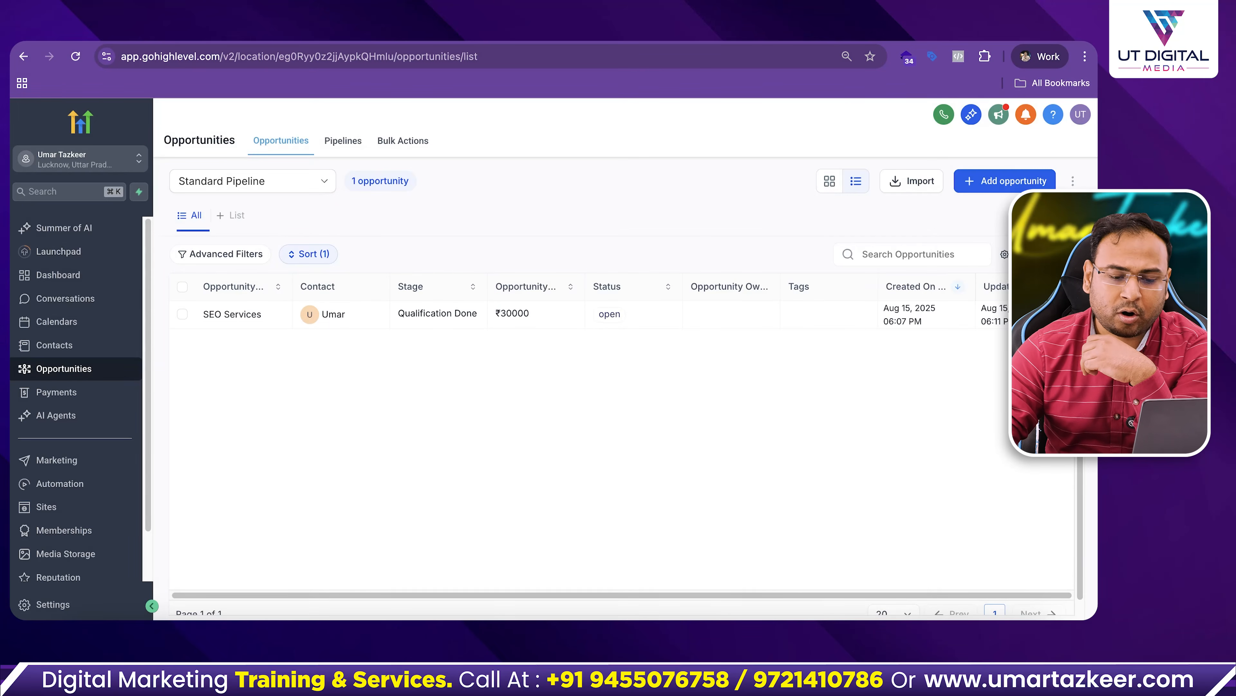
Add the Opportunity Source and Lost Reason fields to the opportunities table and apply the change.
{"action": "left_click", "coordinate": [1005, 253]}
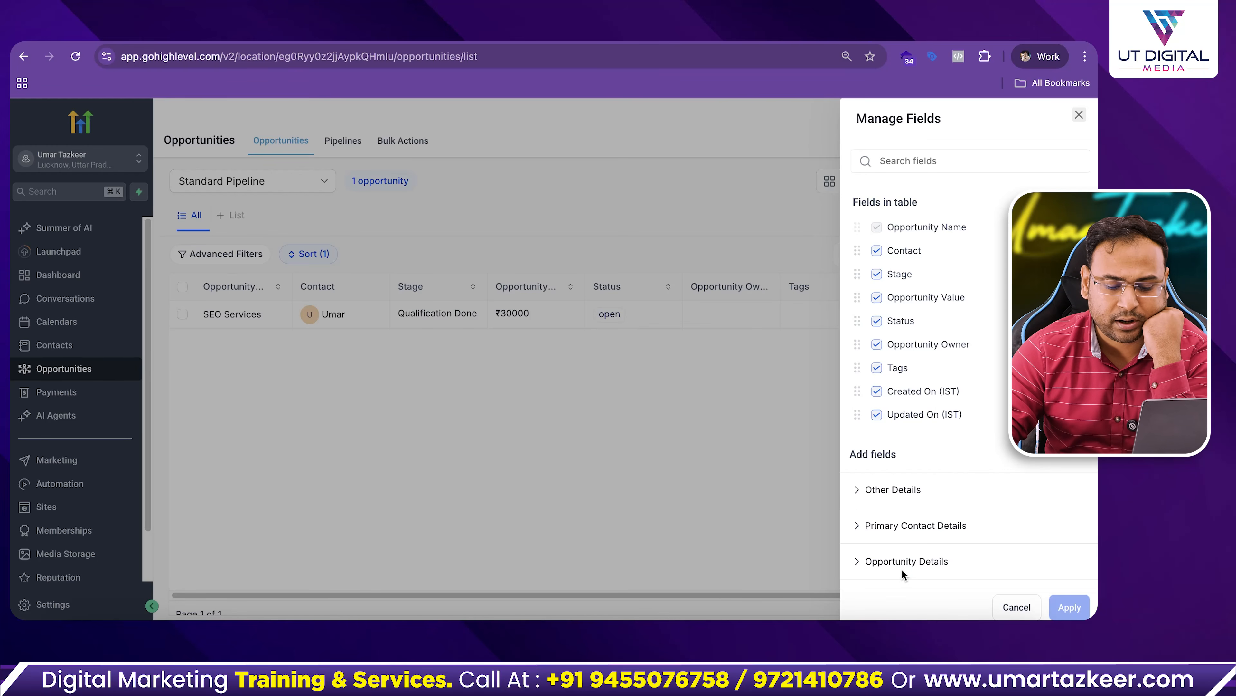
{"action": "left_click", "coordinate": [903, 563]}
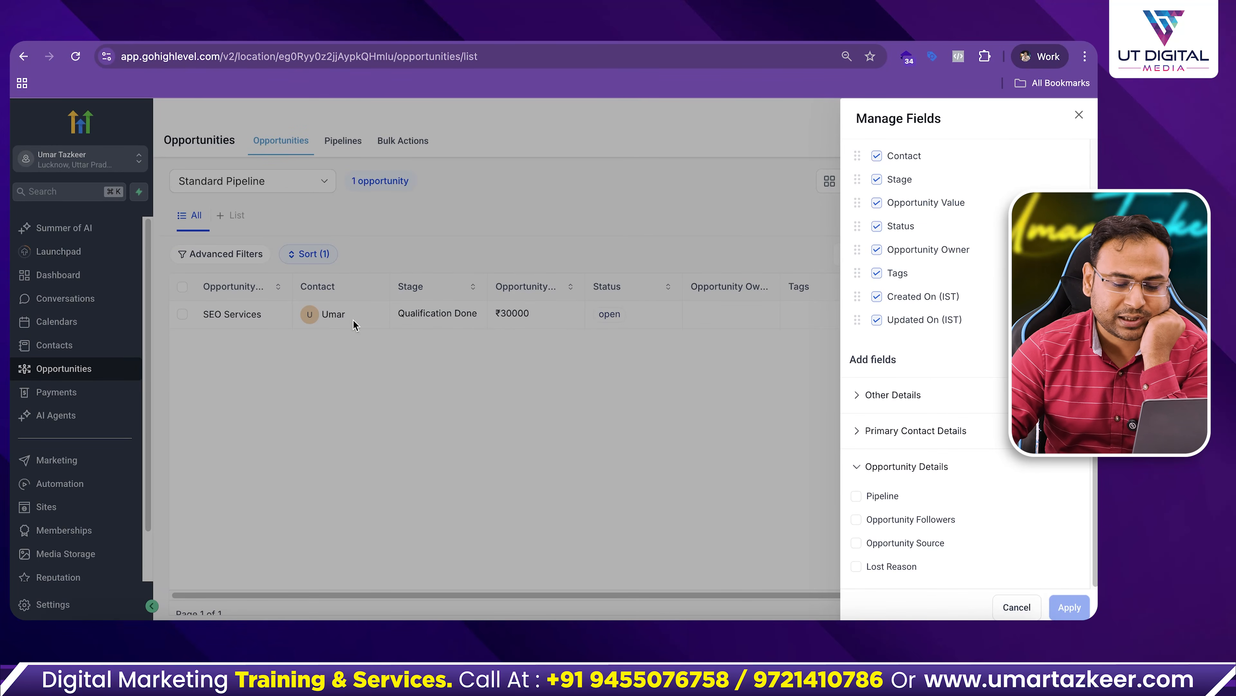
{"action": "left_click", "coordinate": [856, 543]}
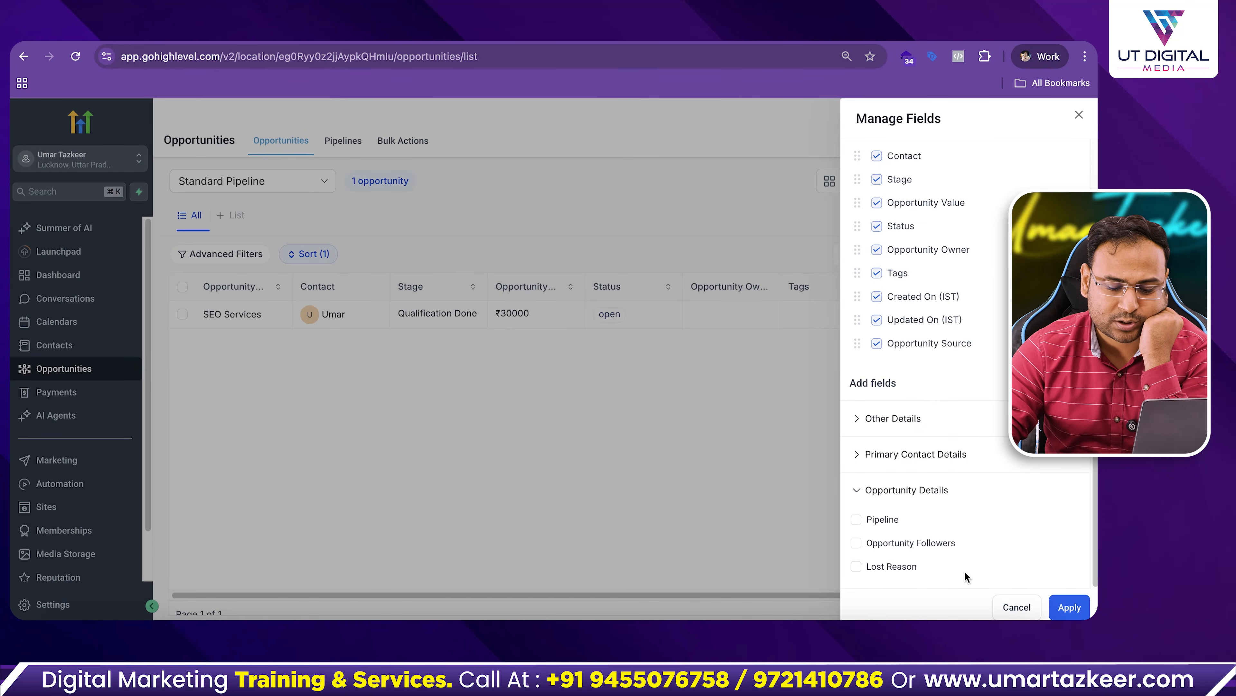
{"action": "left_click", "coordinate": [857, 566]}
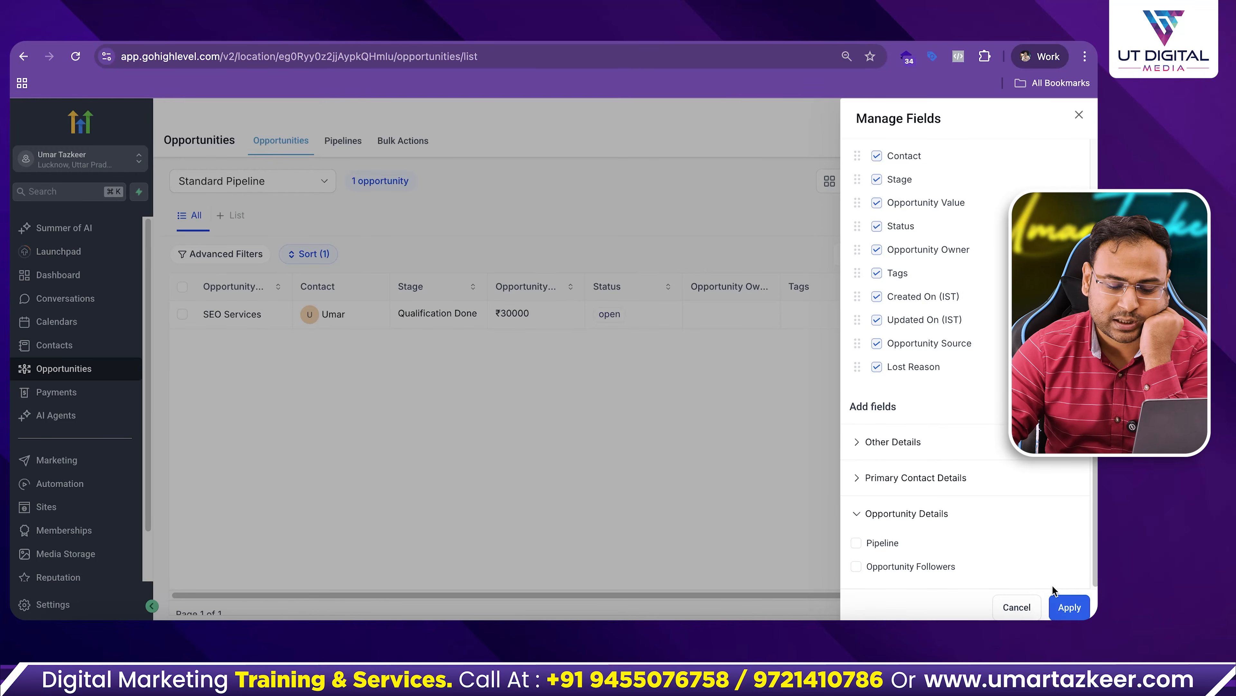
{"action": "left_click", "coordinate": [1069, 607]}
{"action": "left_click", "coordinate": [696, 427]}
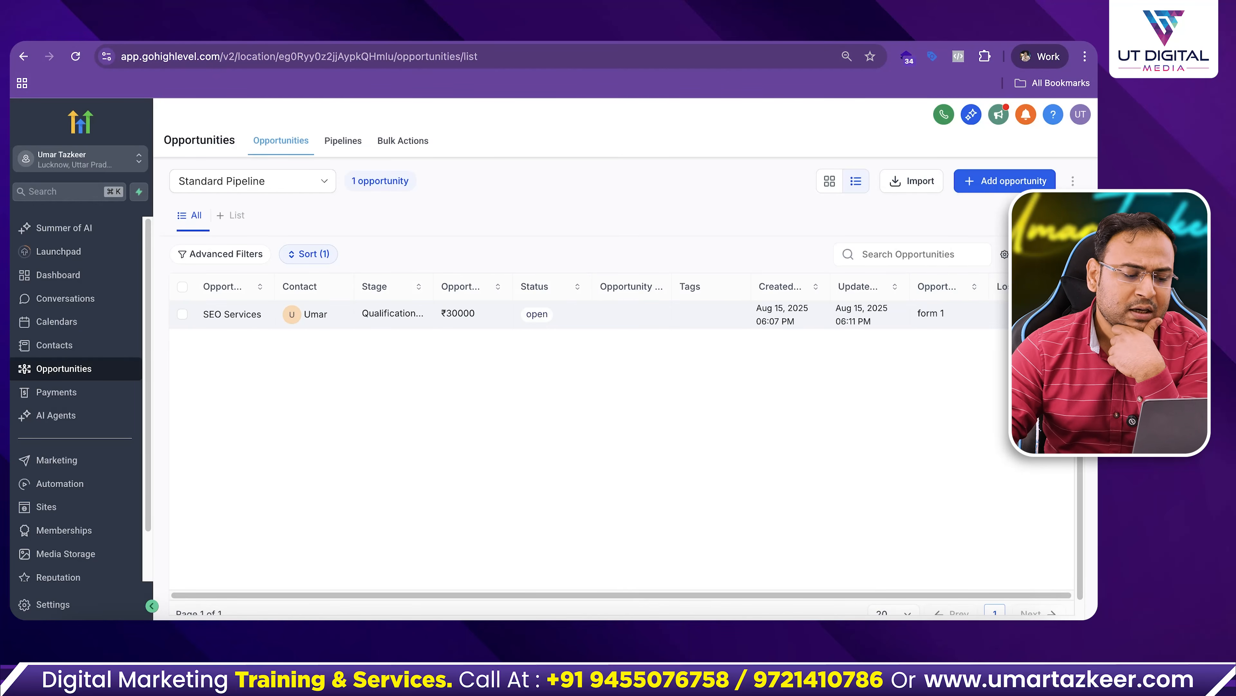
Compare the pipelines list with the opportunities list, reviewing the Standard Pipeline and the SEO Services entry.
{"action": "left_click", "coordinate": [261, 316]}
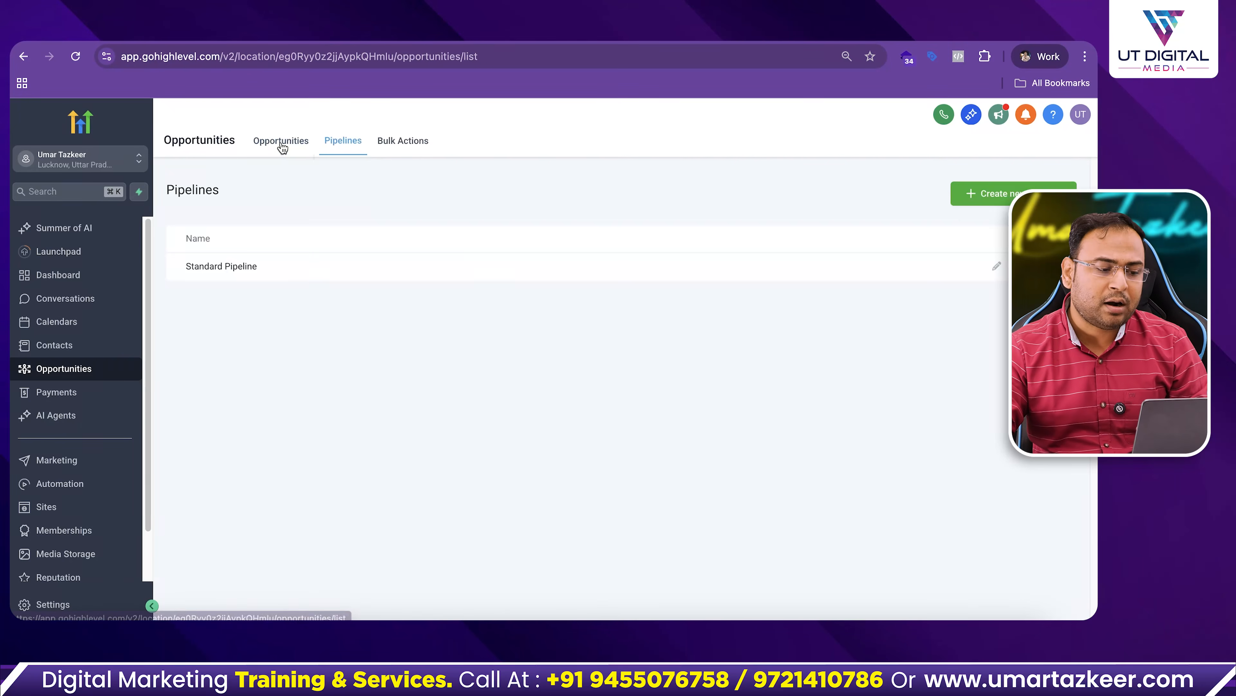
{"action": "left_click", "coordinate": [281, 142]}
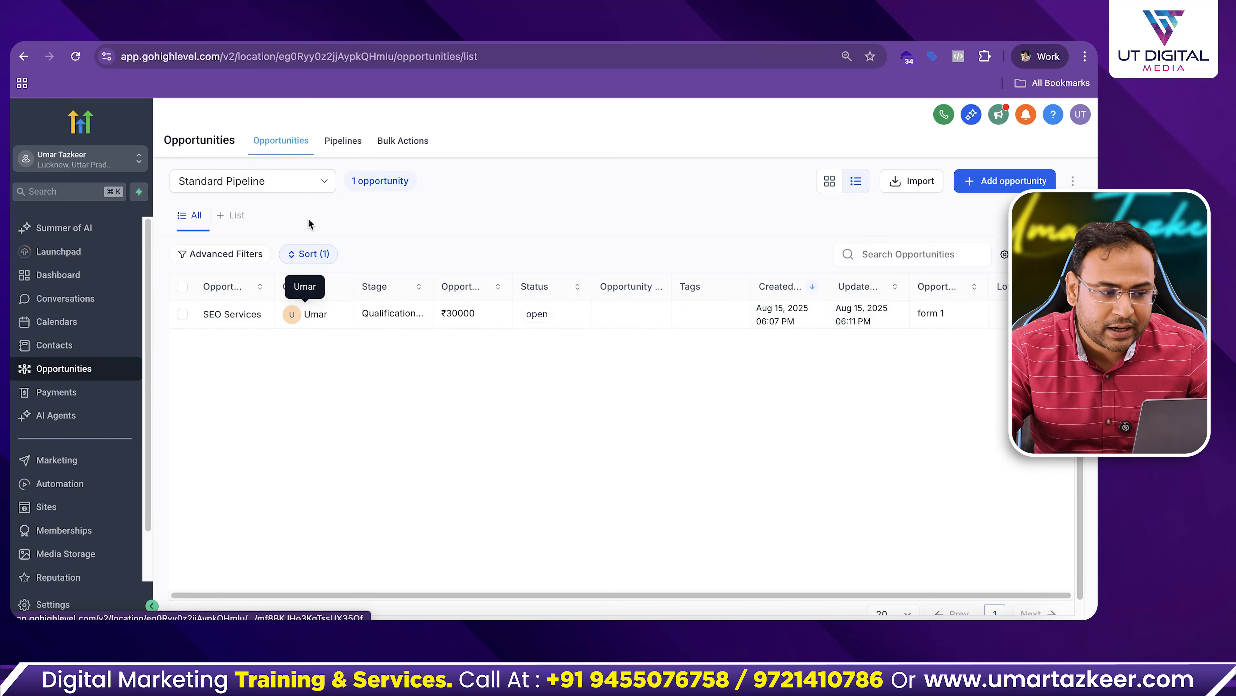
{"action": "left_click", "coordinate": [344, 141]}
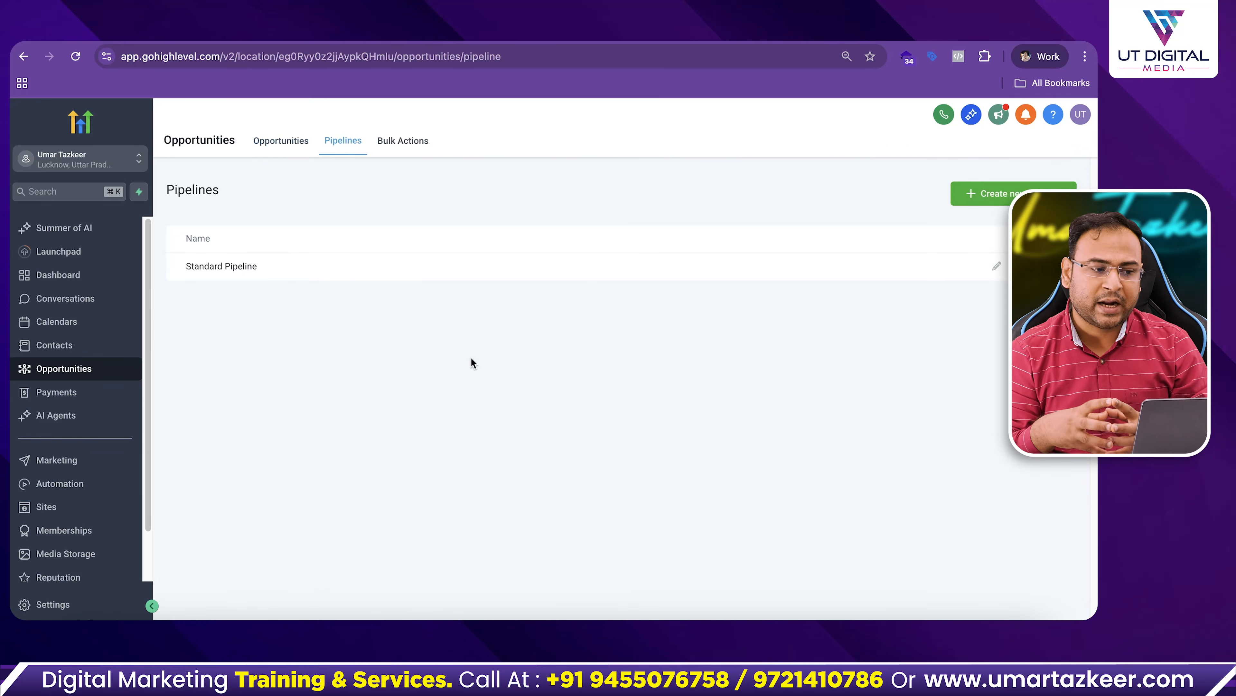
{"action": "left_click", "coordinate": [278, 137]}
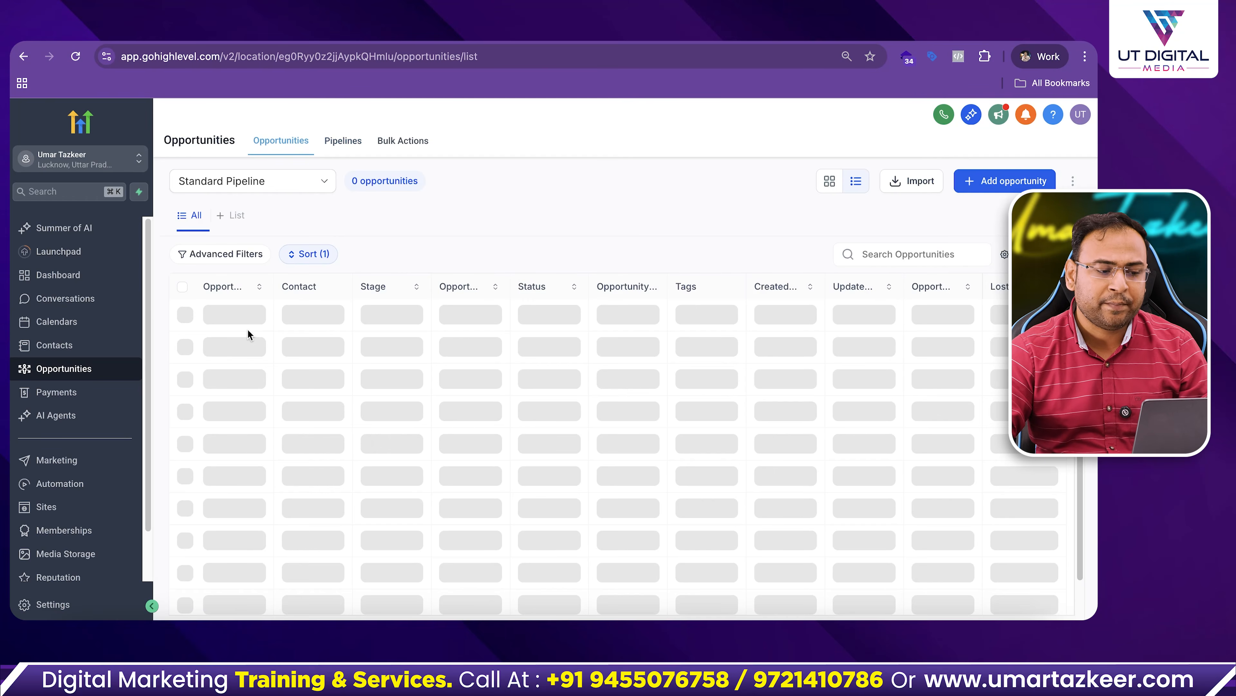
{"action": "left_click", "coordinate": [344, 141]}
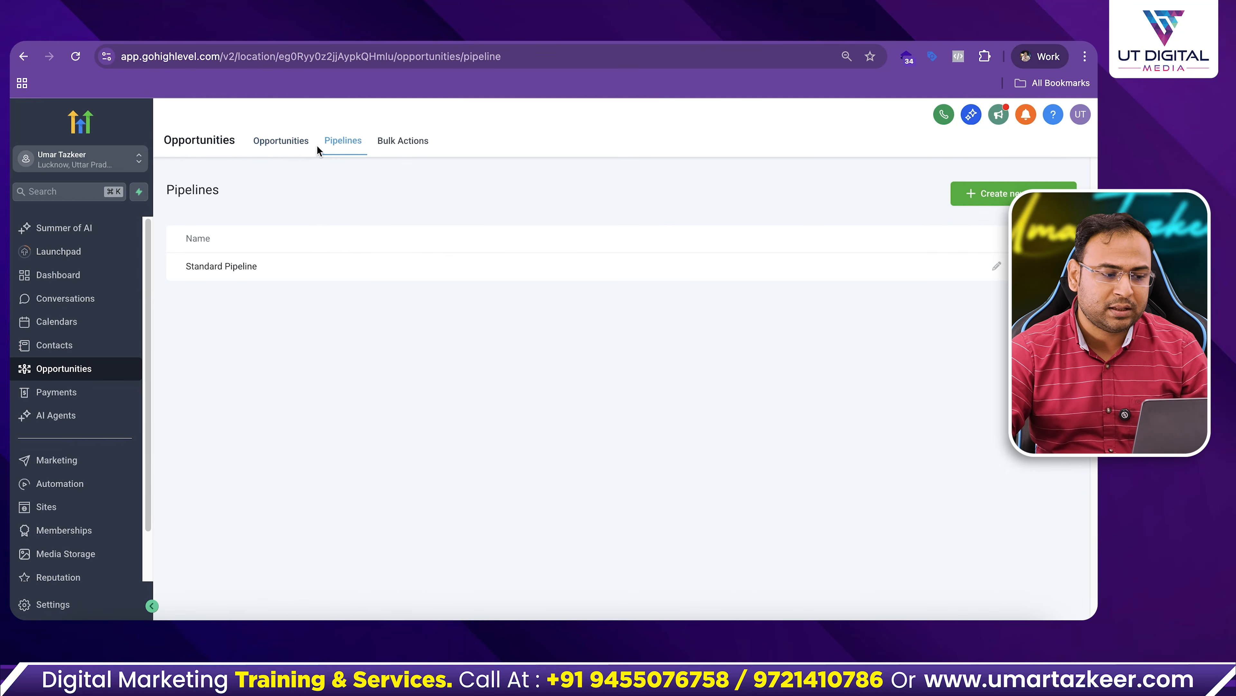
{"action": "left_click", "coordinate": [273, 143]}
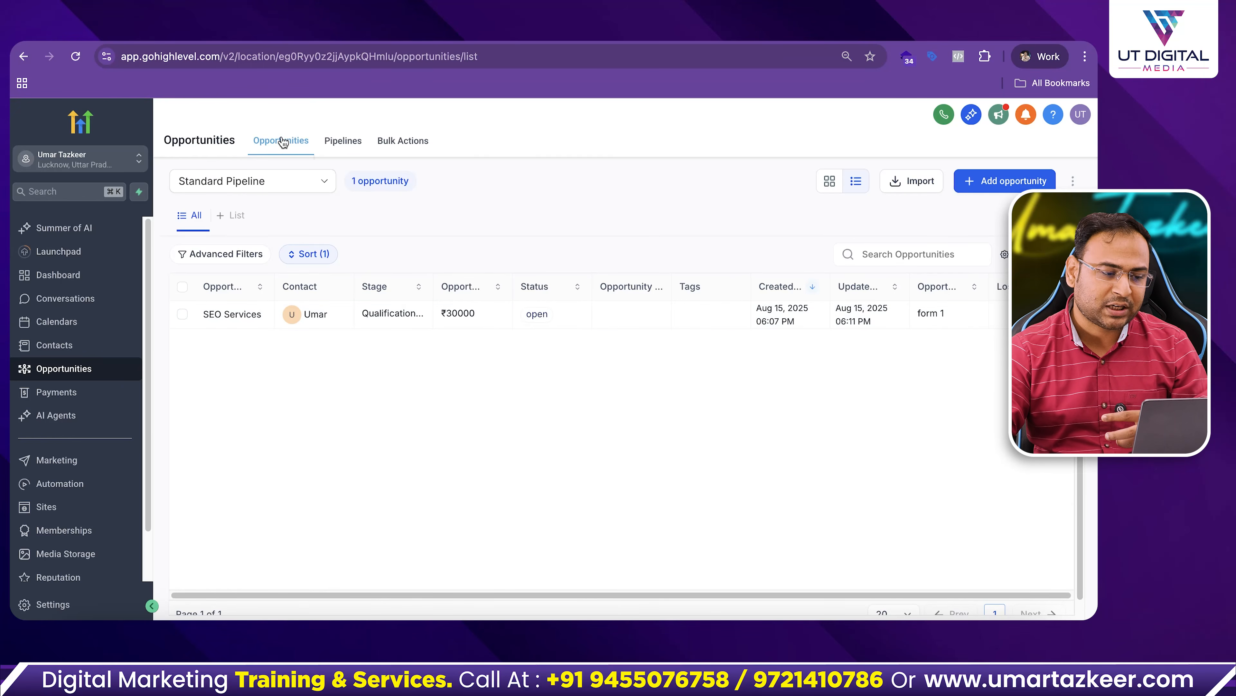
{"action": "left_click", "coordinate": [336, 141]}
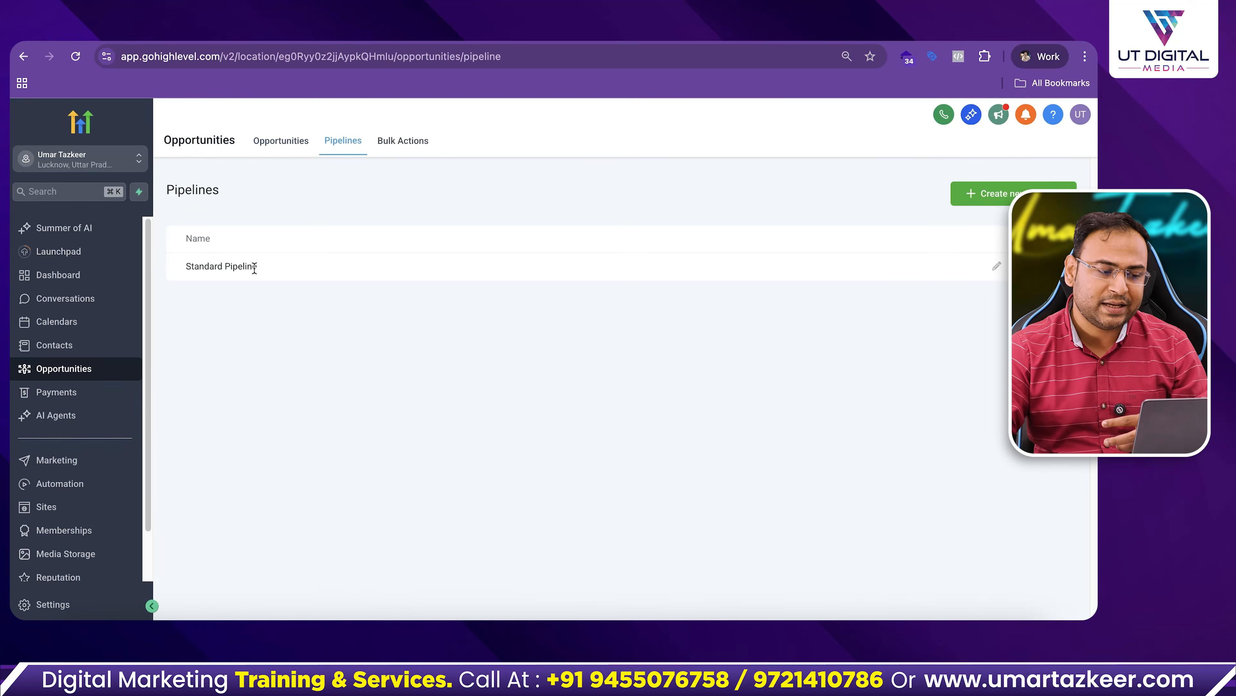
{"action": "left_click", "coordinate": [296, 149]}
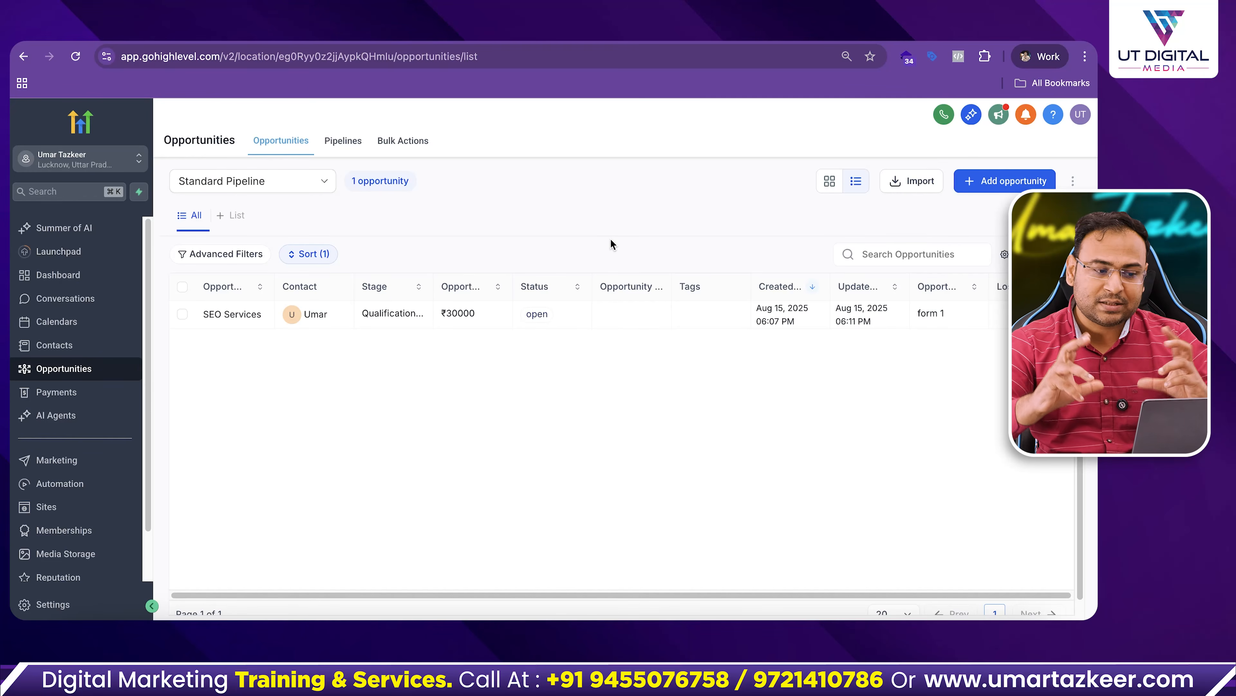
Open the automation workflow list and create a new workflow.
{"action": "scroll", "coordinate": [191, 469], "scroll_direction": "down", "scroll_amount": 1}
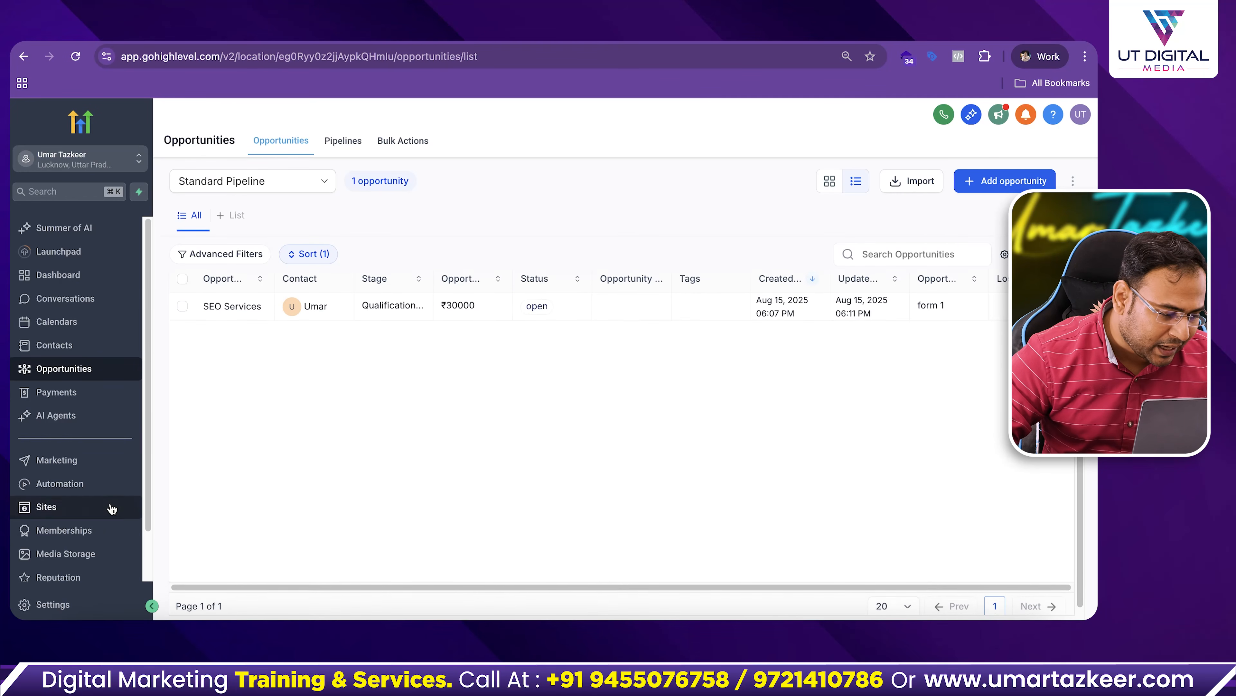
{"action": "scroll", "coordinate": [53, 536], "scroll_direction": "down", "scroll_amount": 2}
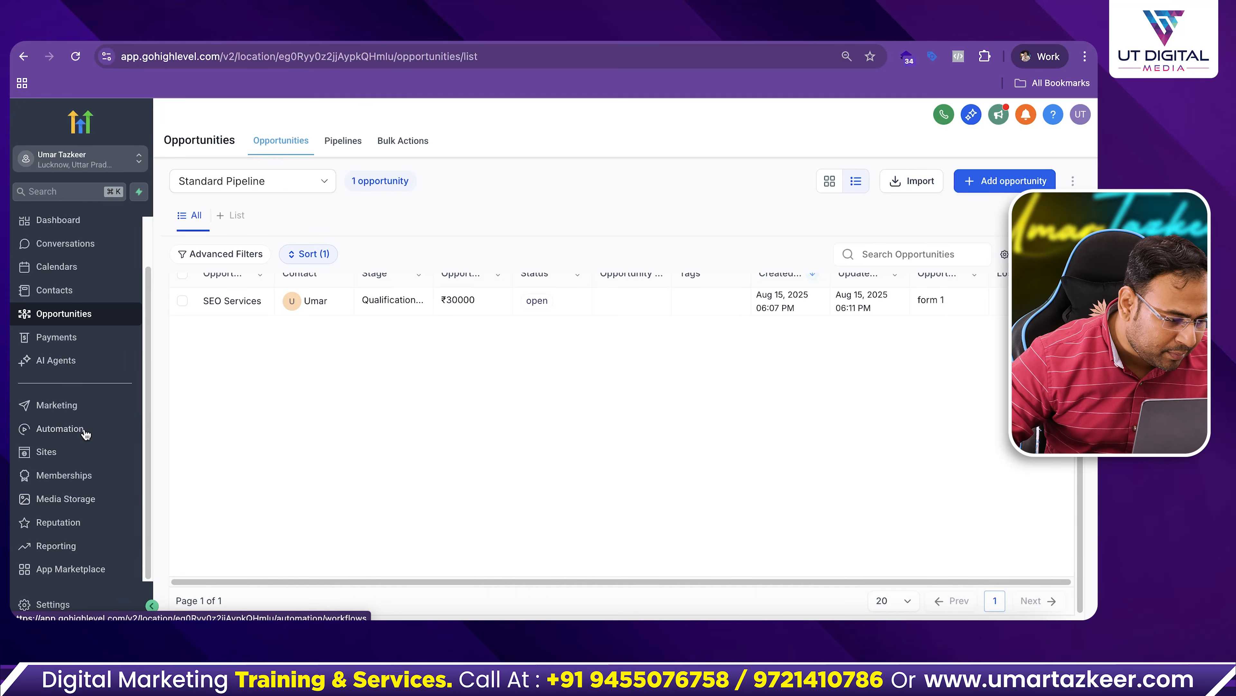
{"action": "left_click", "coordinate": [58, 429]}
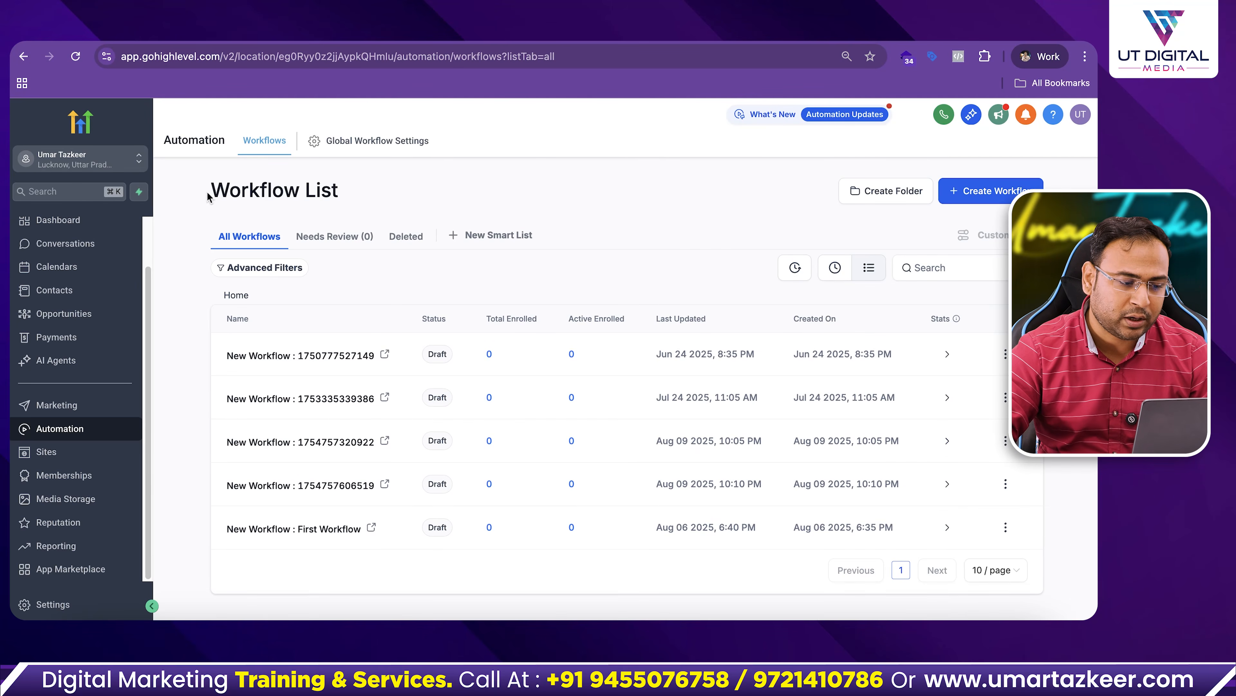
{"action": "left_click_drag", "start_coordinate": [211, 194], "coordinate": [397, 196]}
{"action": "left_click", "coordinate": [1015, 197]}
{"action": "left_click", "coordinate": [765, 242]}
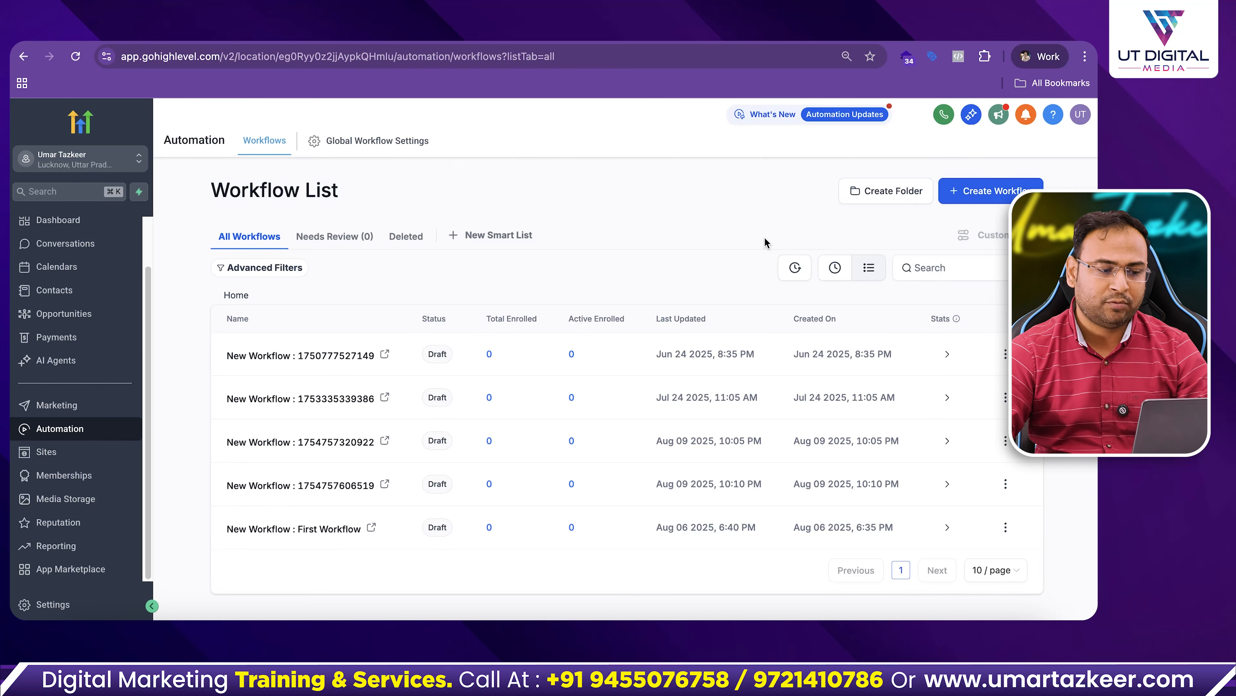
{"action": "left_click", "coordinate": [985, 191]}
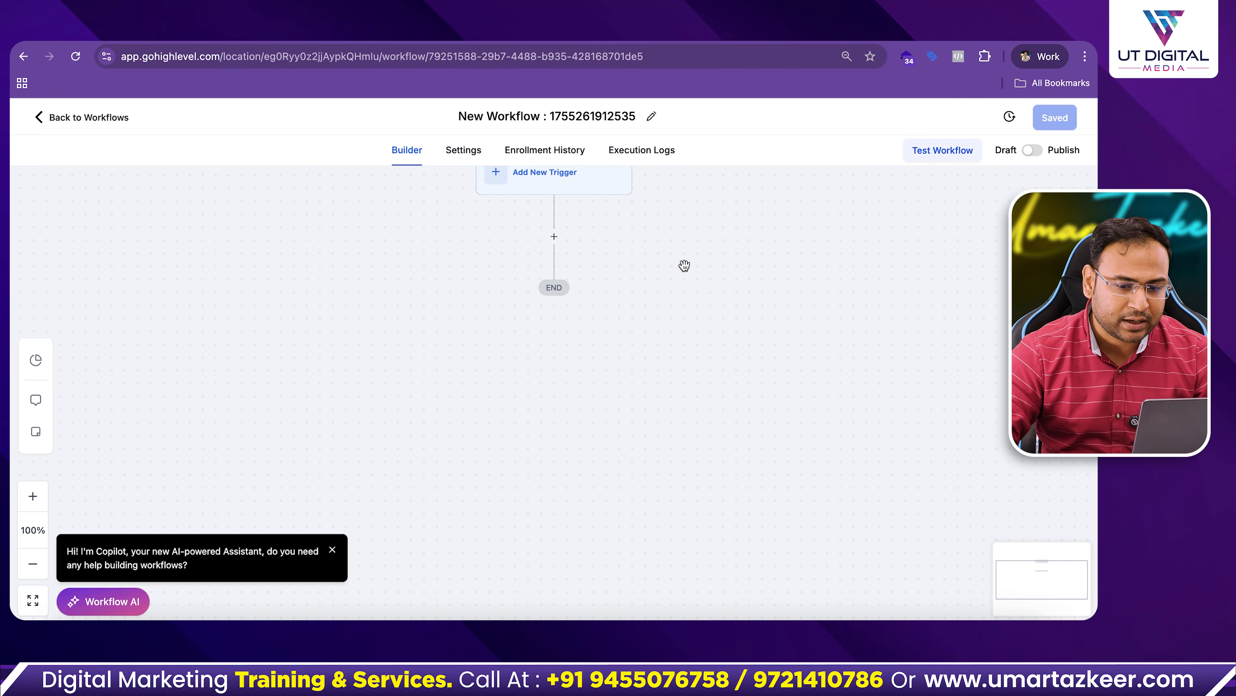
Add and save a Facebook Lead Form Submitted trigger that applies to any page and any form.
{"action": "left_click", "coordinate": [520, 235]}
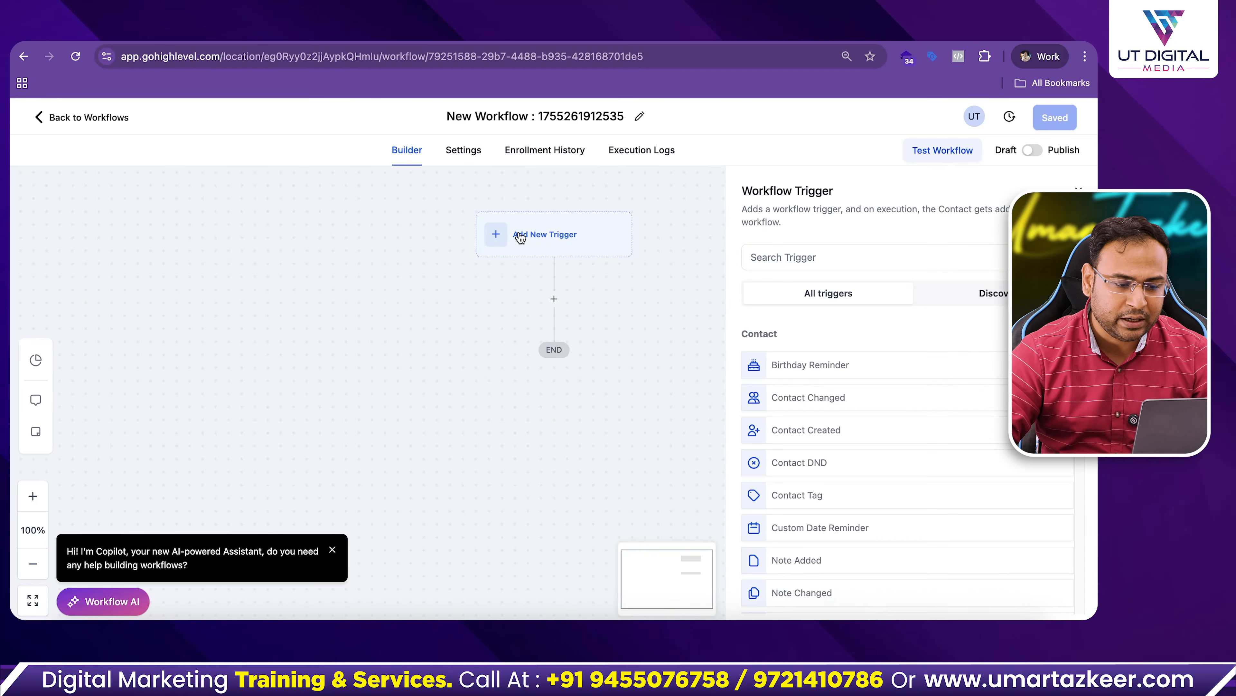
{"action": "left_click", "coordinate": [851, 258]}
{"action": "type", "text": "Facebook"}
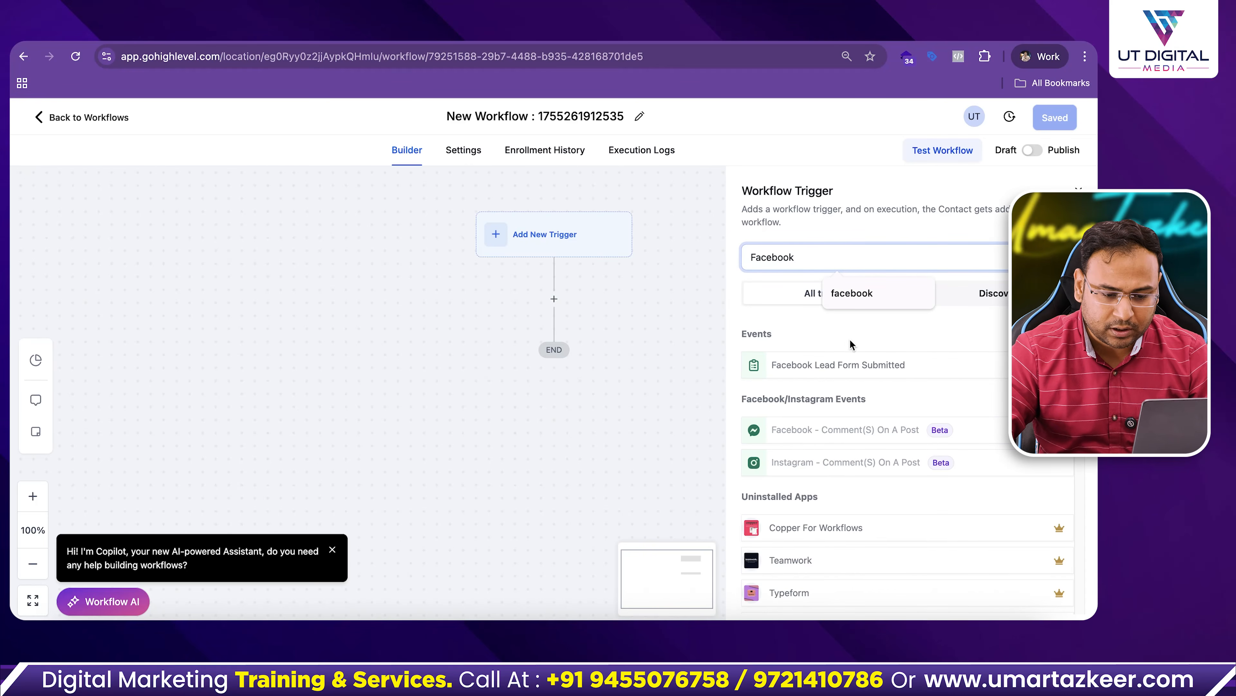
{"action": "left_click", "coordinate": [847, 365]}
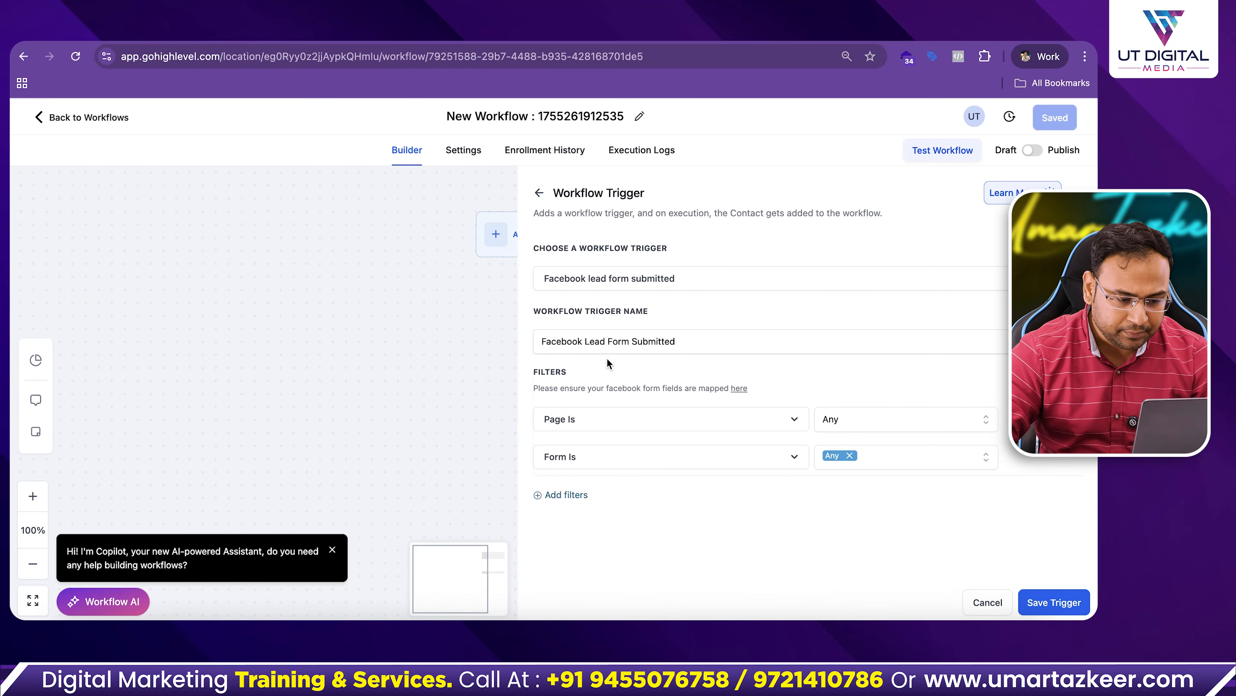
{"action": "left_click", "coordinate": [857, 419]}
{"action": "left_click", "coordinate": [773, 527]}
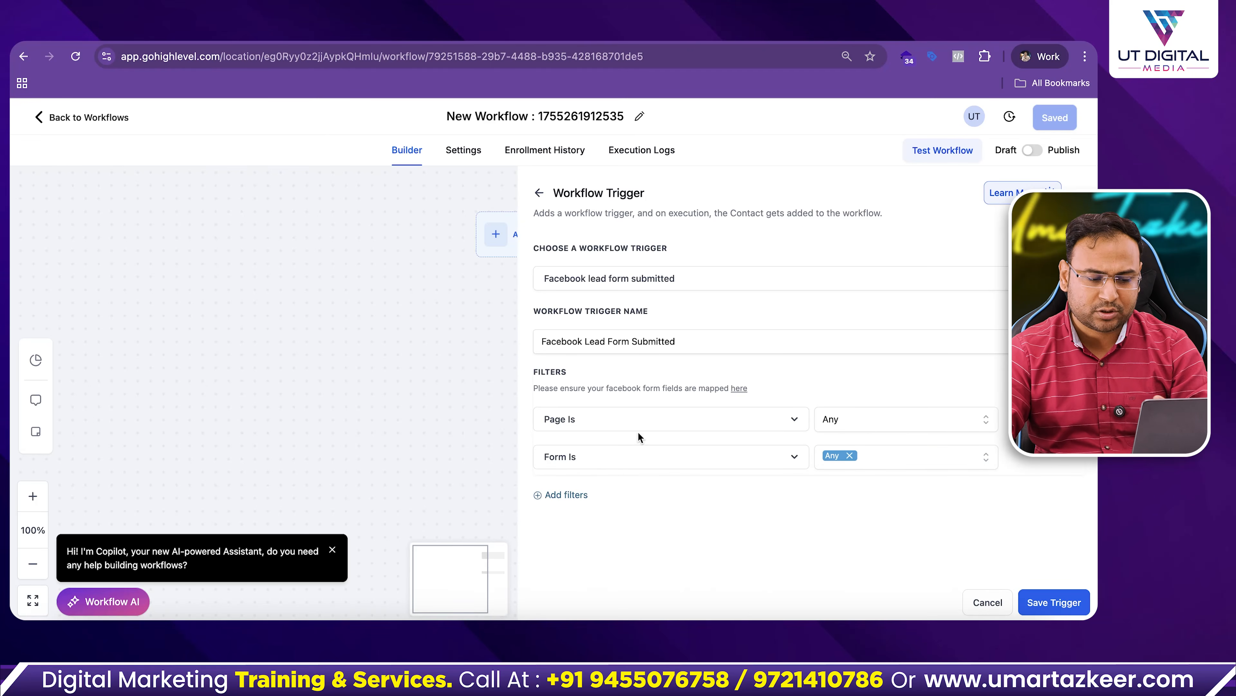
{"action": "double_click", "coordinate": [559, 370]}
{"action": "left_click", "coordinate": [560, 371]}
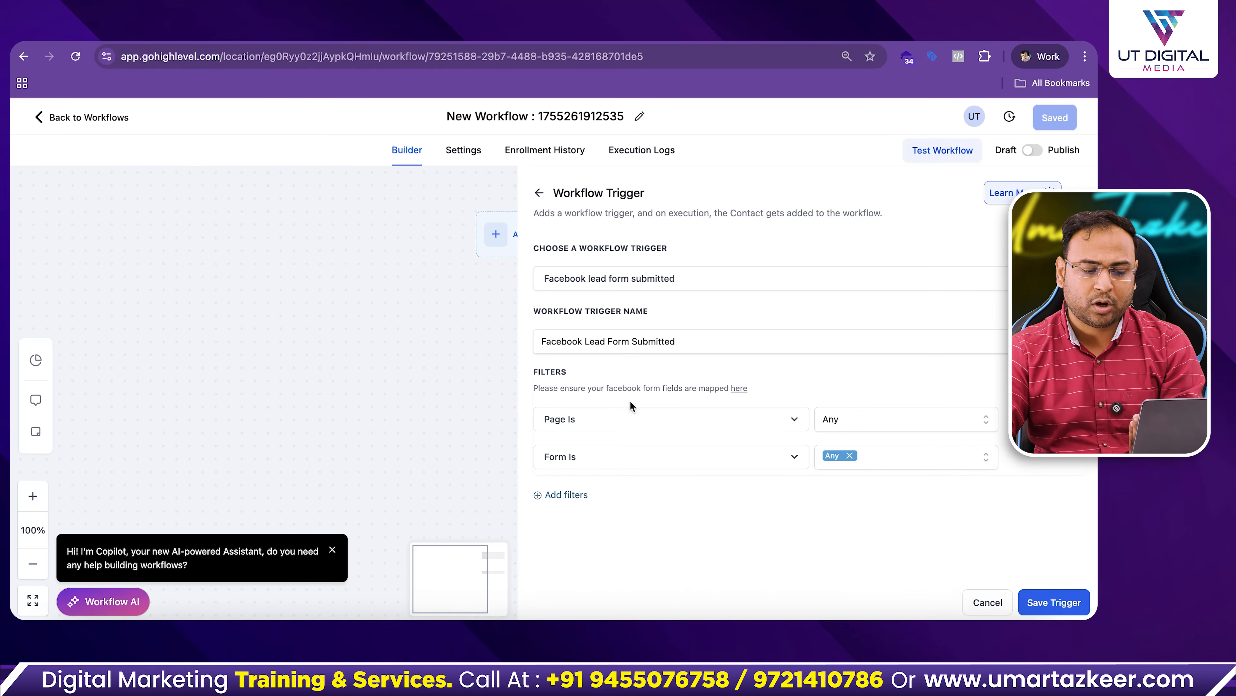
{"action": "left_click", "coordinate": [1042, 602]}
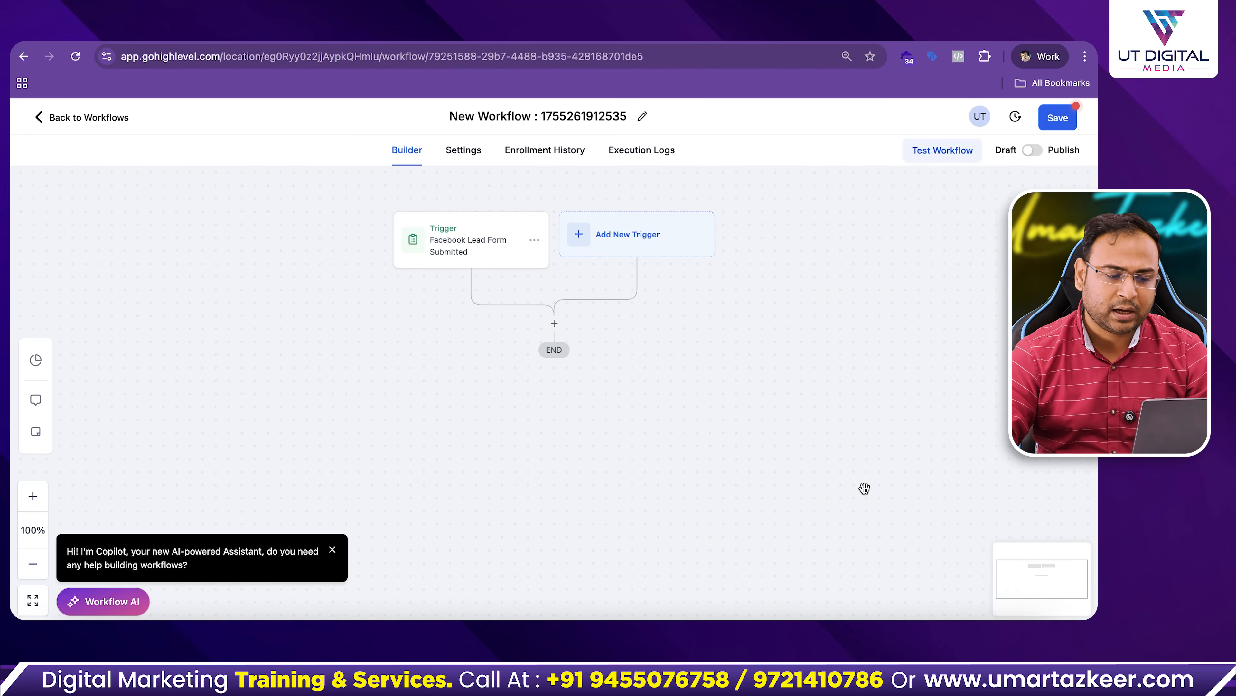
Add a Create/Update Opportunity action beneath the Facebook lead form trigger.
{"action": "scroll", "coordinate": [455, 240], "scroll_direction": "left", "scroll_amount": 3}
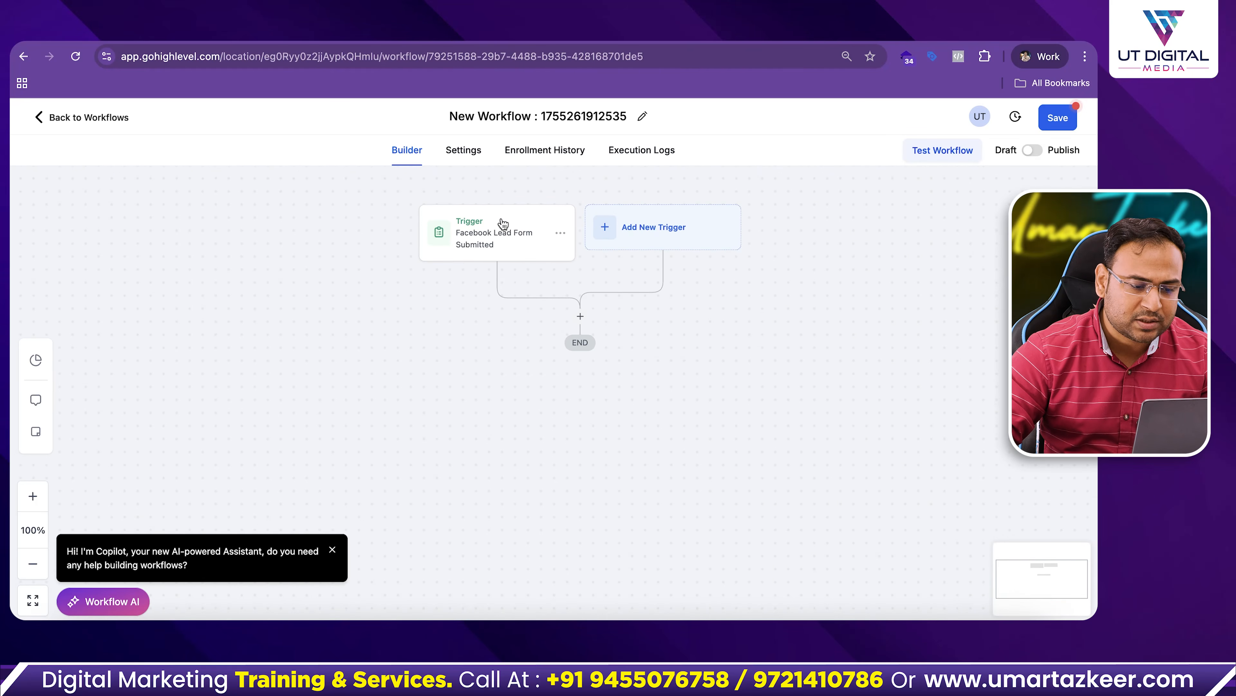
{"action": "left_click", "coordinate": [580, 316]}
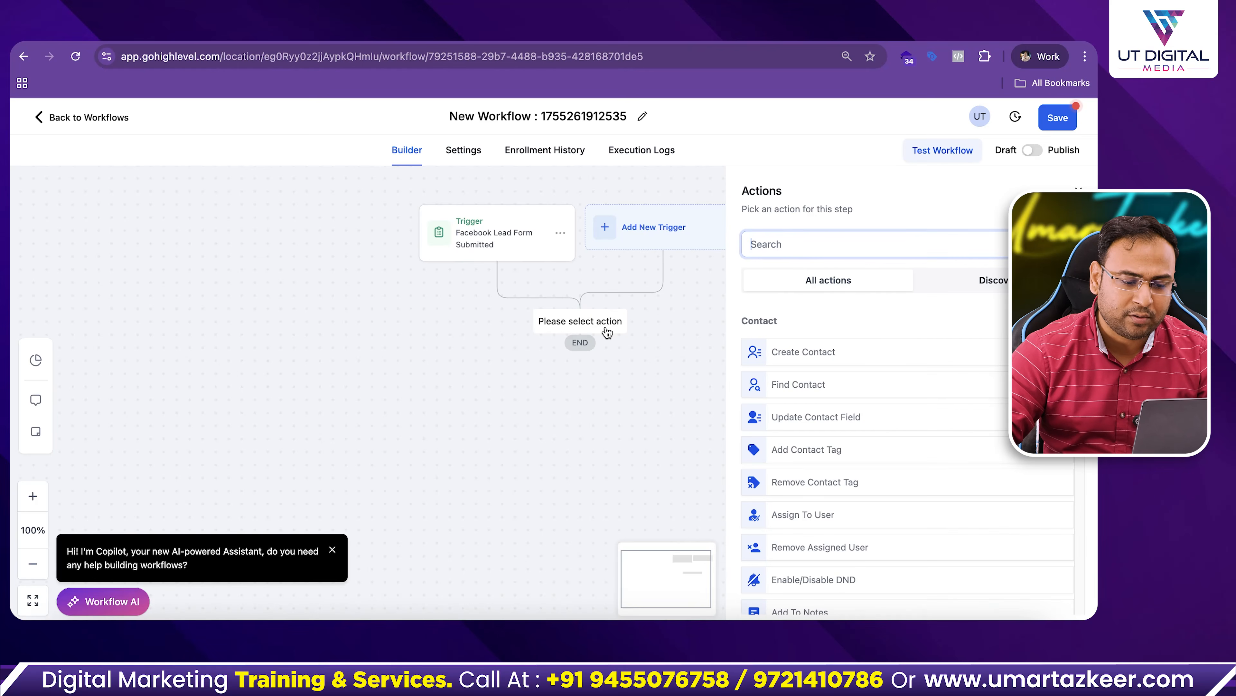
{"action": "left_click", "coordinate": [812, 240]}
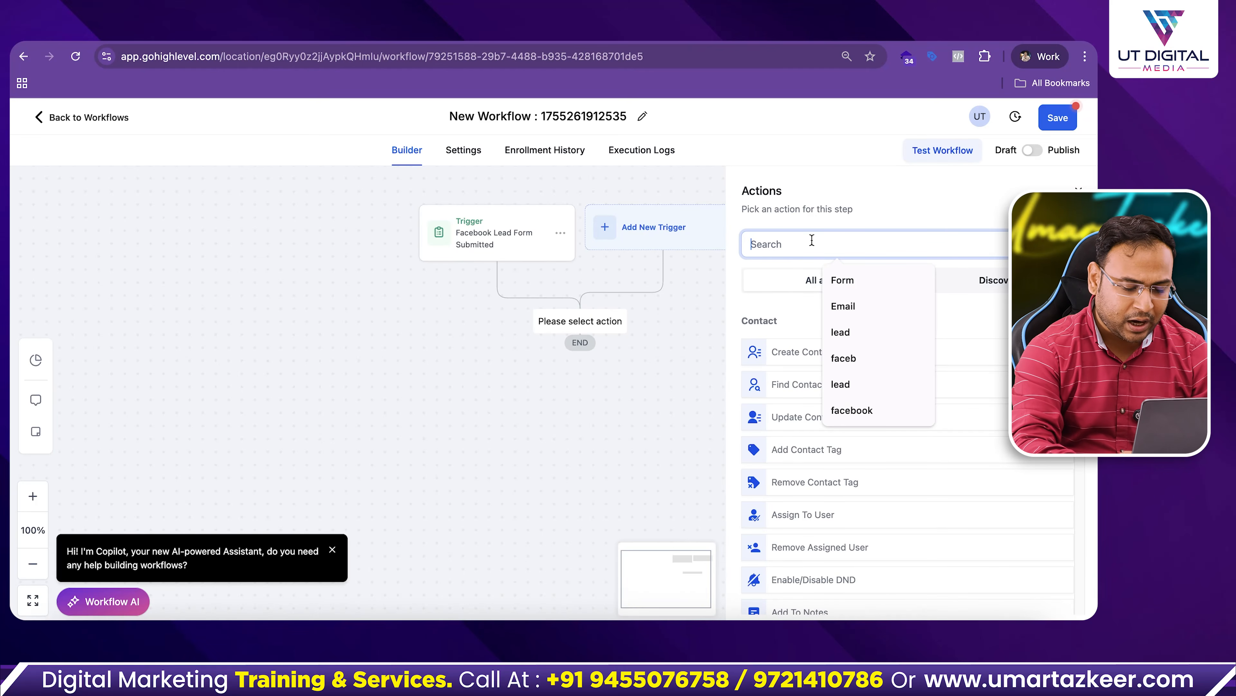
{"action": "type", "text": "OPp"}
{"action": "type", "text": "po"}
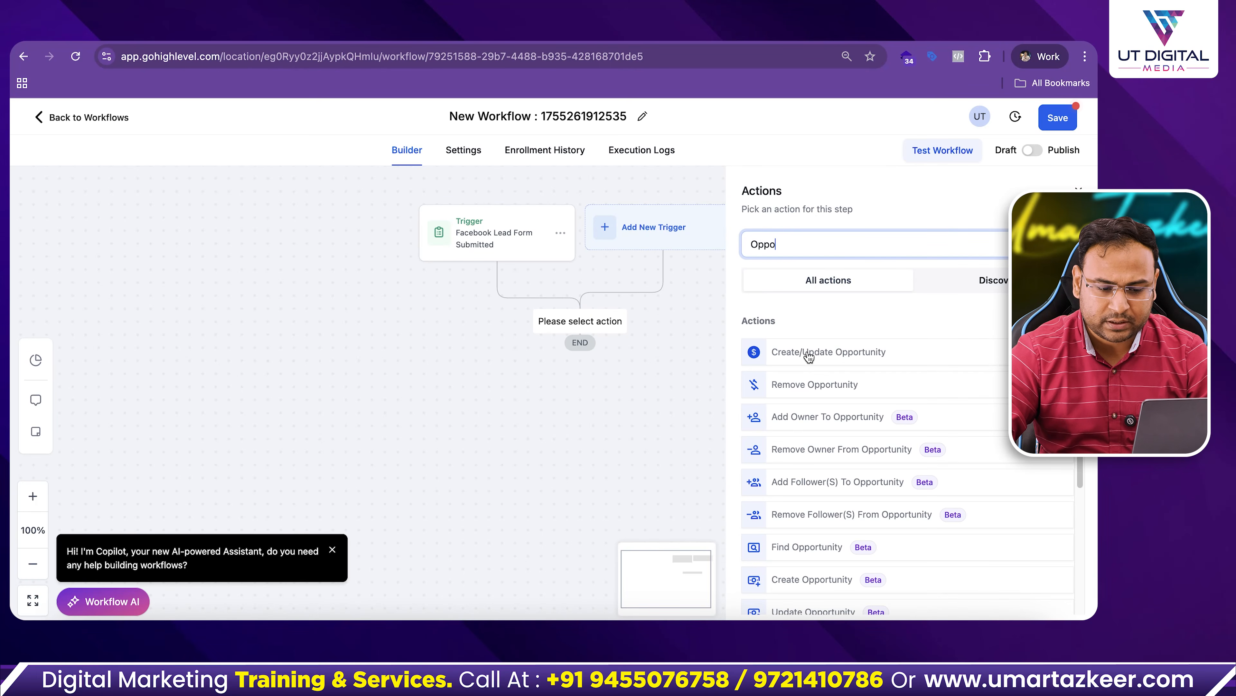
{"action": "left_click", "coordinate": [803, 353]}
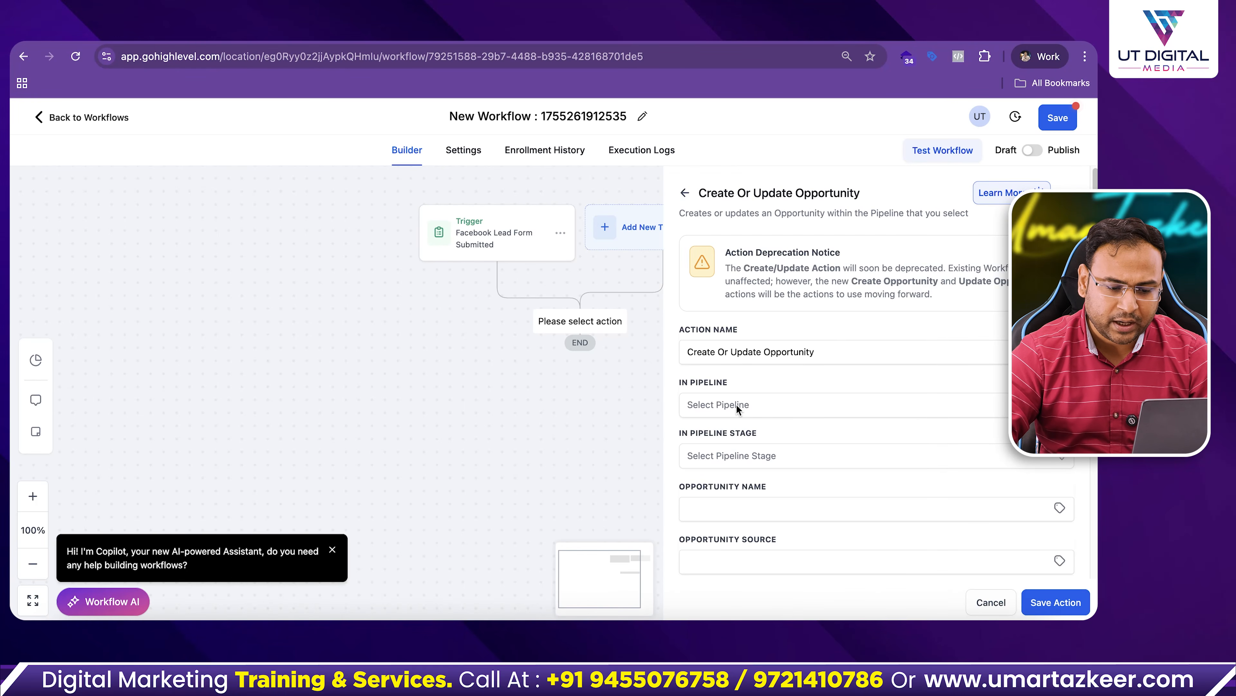
Set the opportunity action's pipeline to Standard Pipeline and its stage to New Lead.
{"action": "left_click", "coordinate": [736, 403]}
{"action": "left_click", "coordinate": [742, 462]}
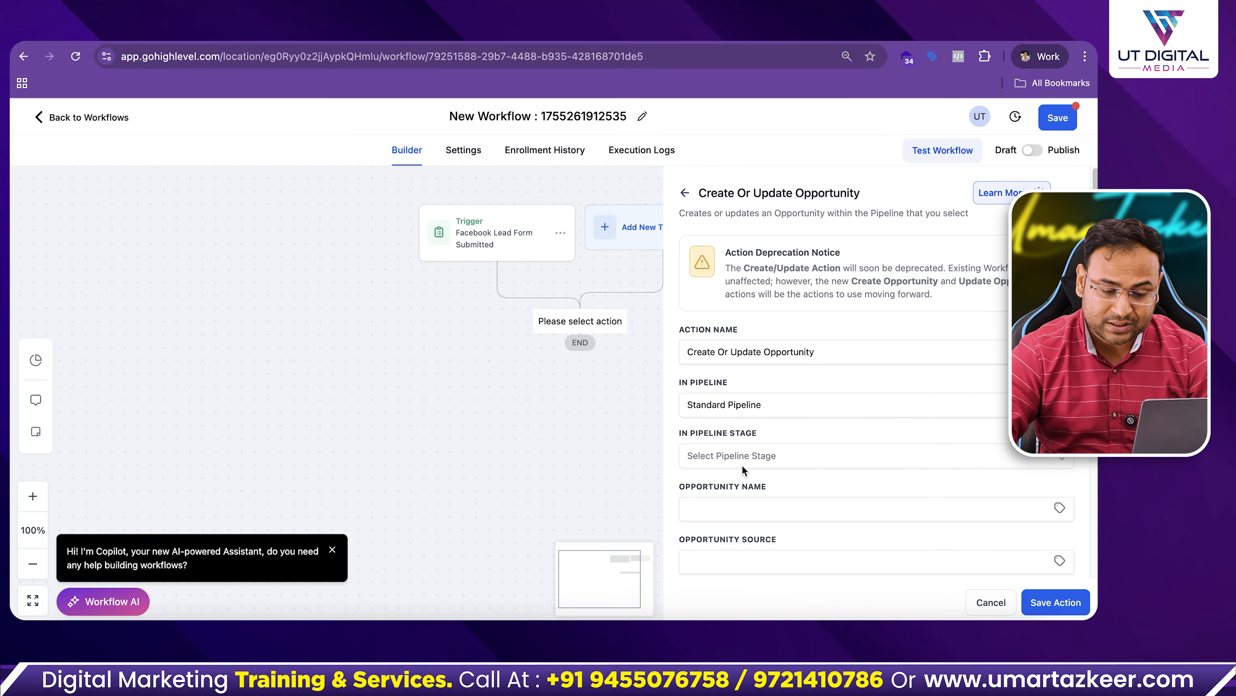
{"action": "left_click", "coordinate": [777, 453]}
{"action": "left_click", "coordinate": [748, 516]}
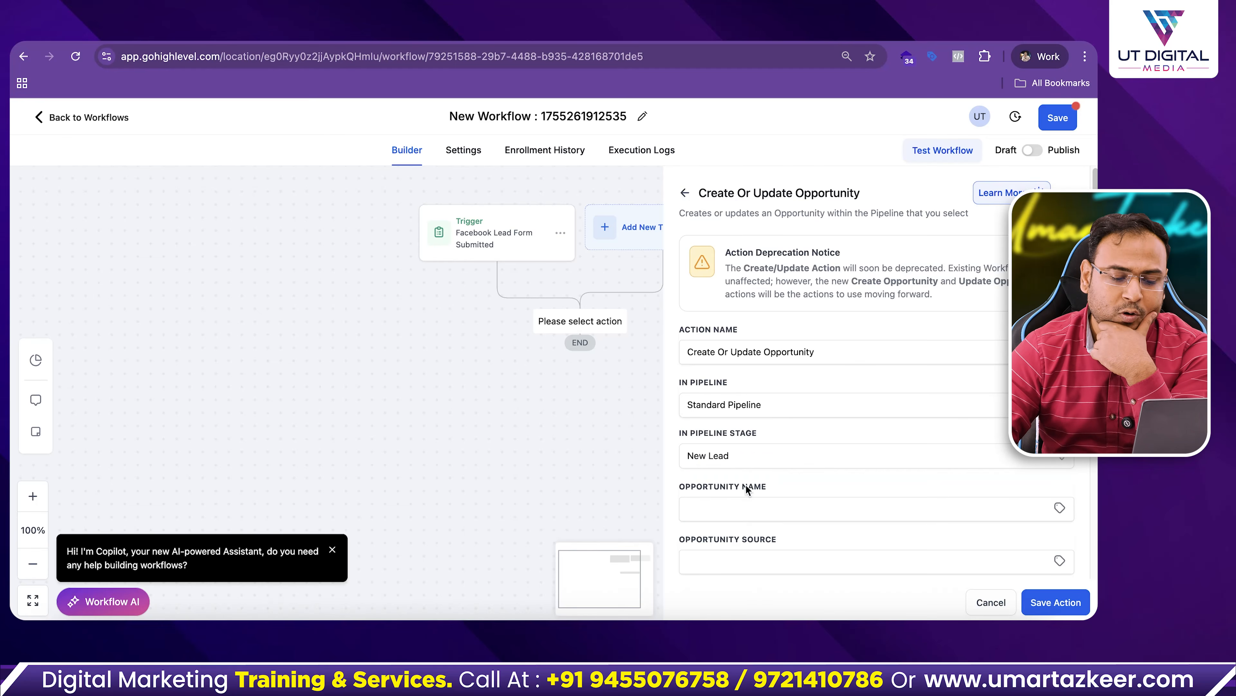
{"action": "left_click", "coordinate": [725, 454]}
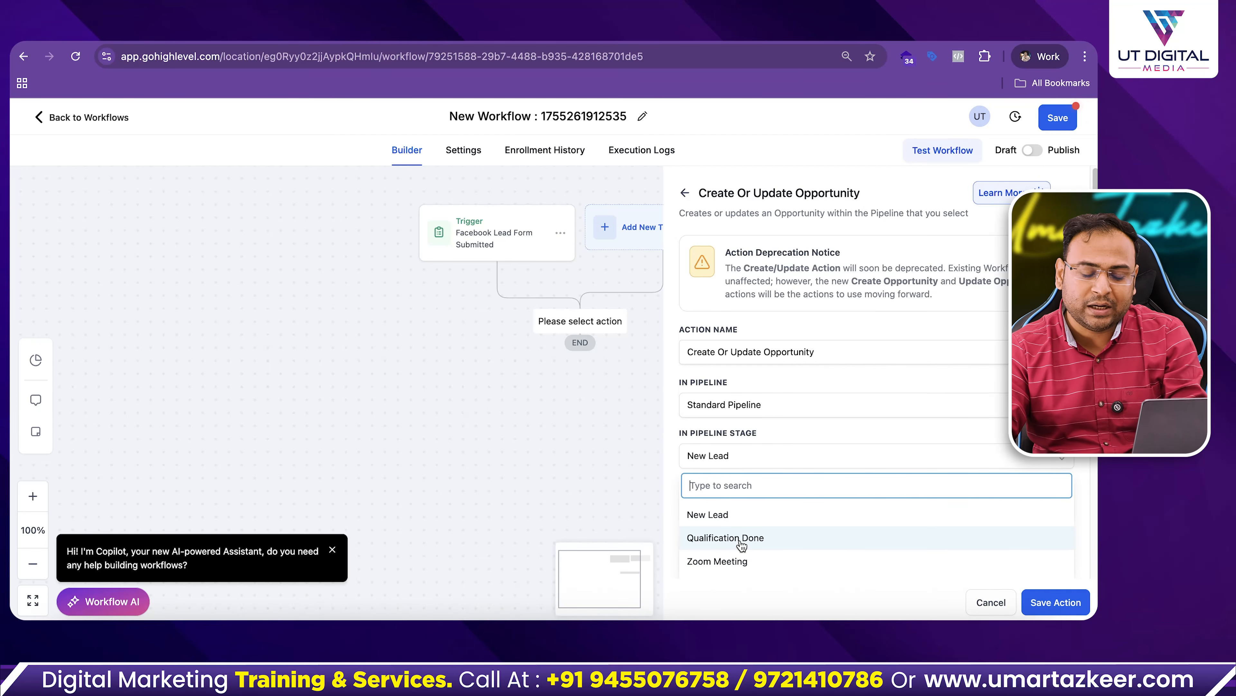
{"action": "left_click", "coordinate": [730, 513]}
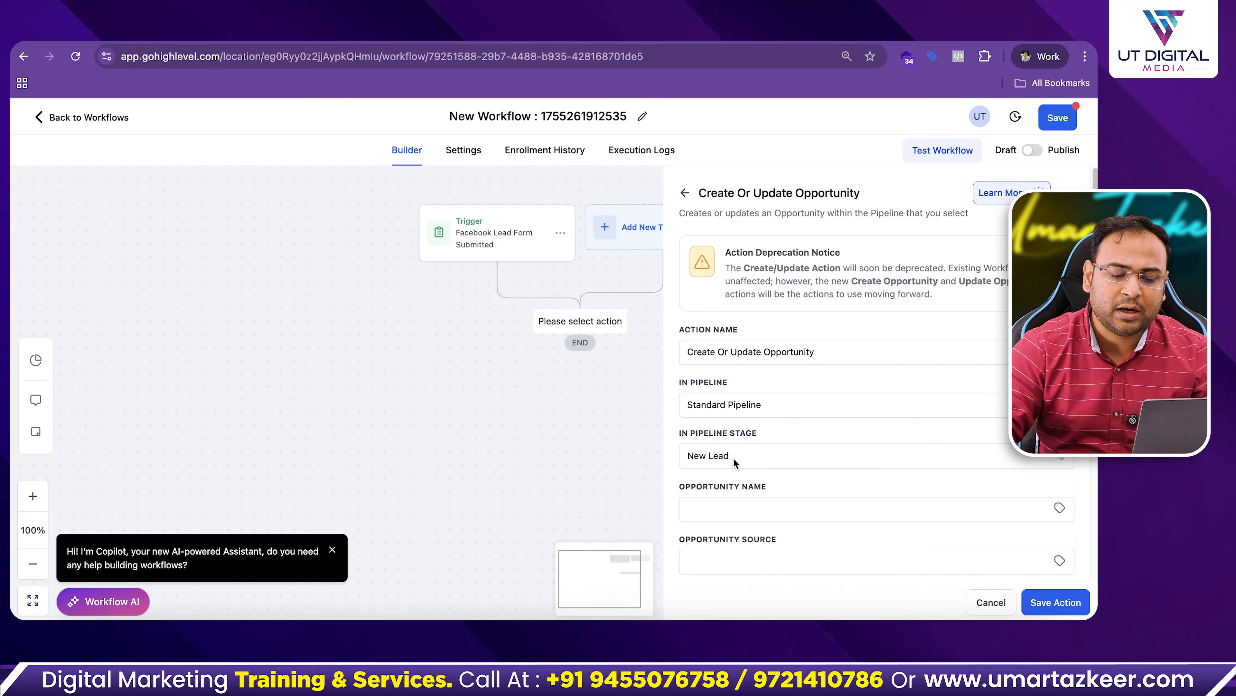
{"action": "left_click", "coordinate": [734, 499]}
{"action": "scroll", "coordinate": [838, 470], "scroll_direction": "down", "scroll_amount": 1}
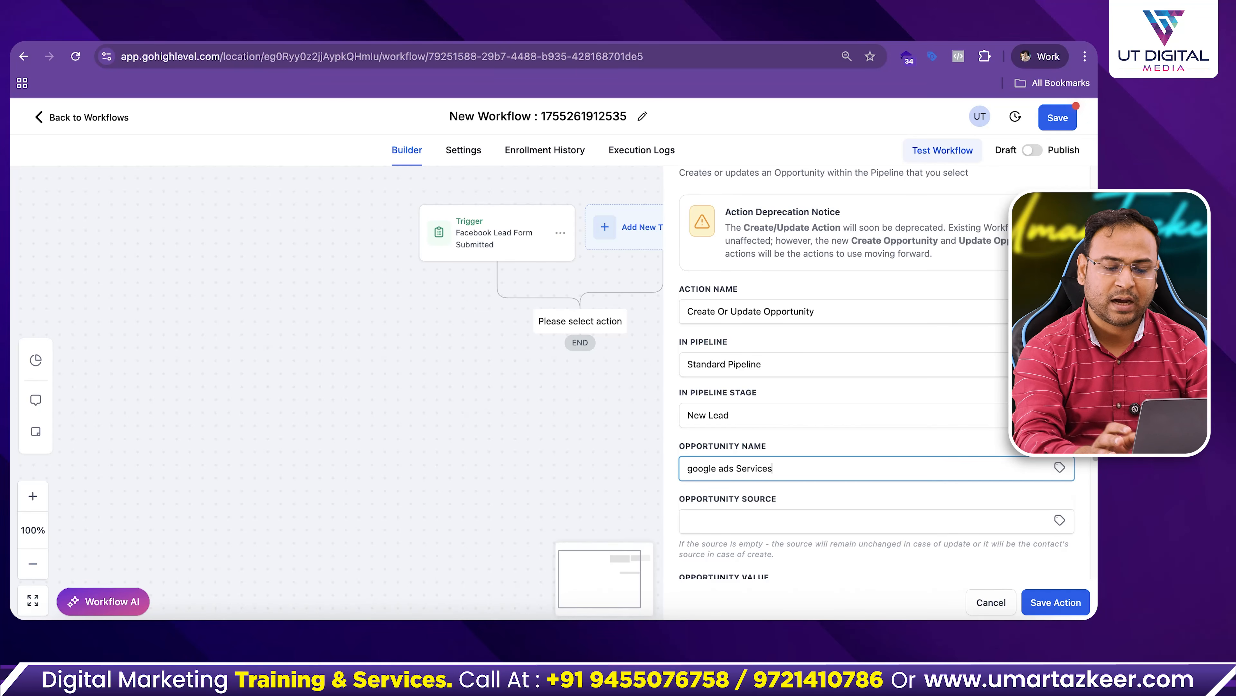
{"action": "key", "text": "ctrl+a"}
{"action": "key", "text": "BackSpace"}
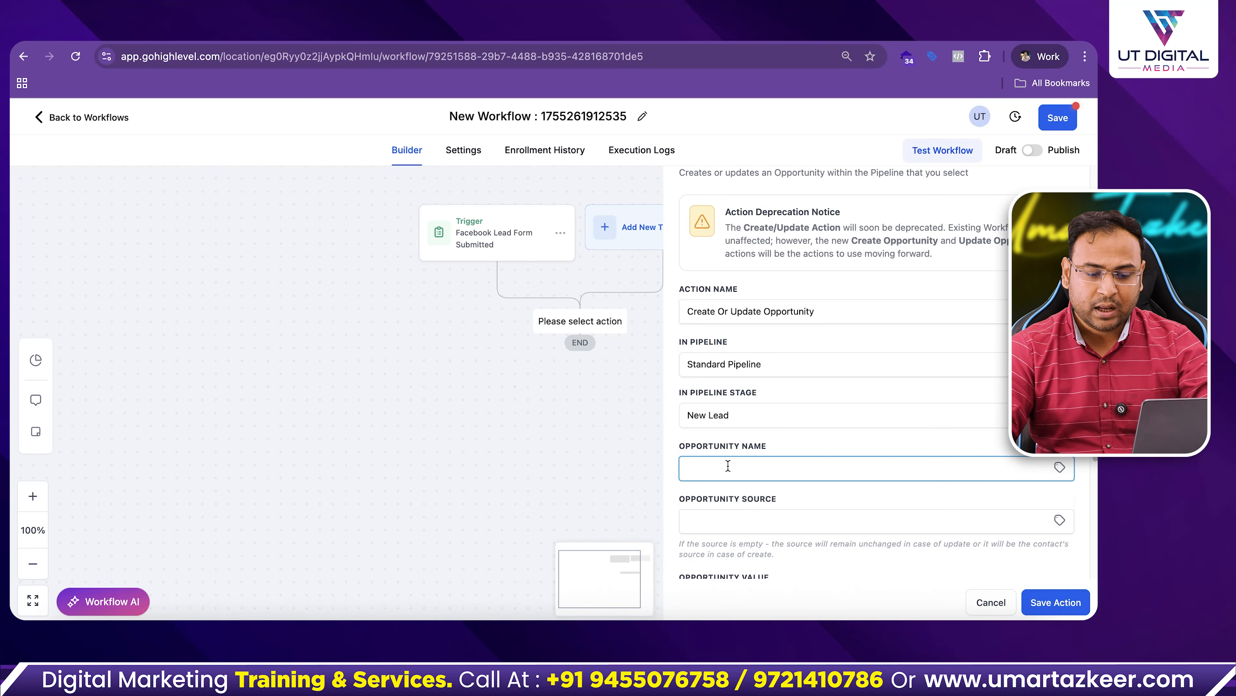
Use the contact's Full Name custom value as the opportunity name.
{"action": "left_click", "coordinate": [1062, 468]}
{"action": "left_click", "coordinate": [972, 509]}
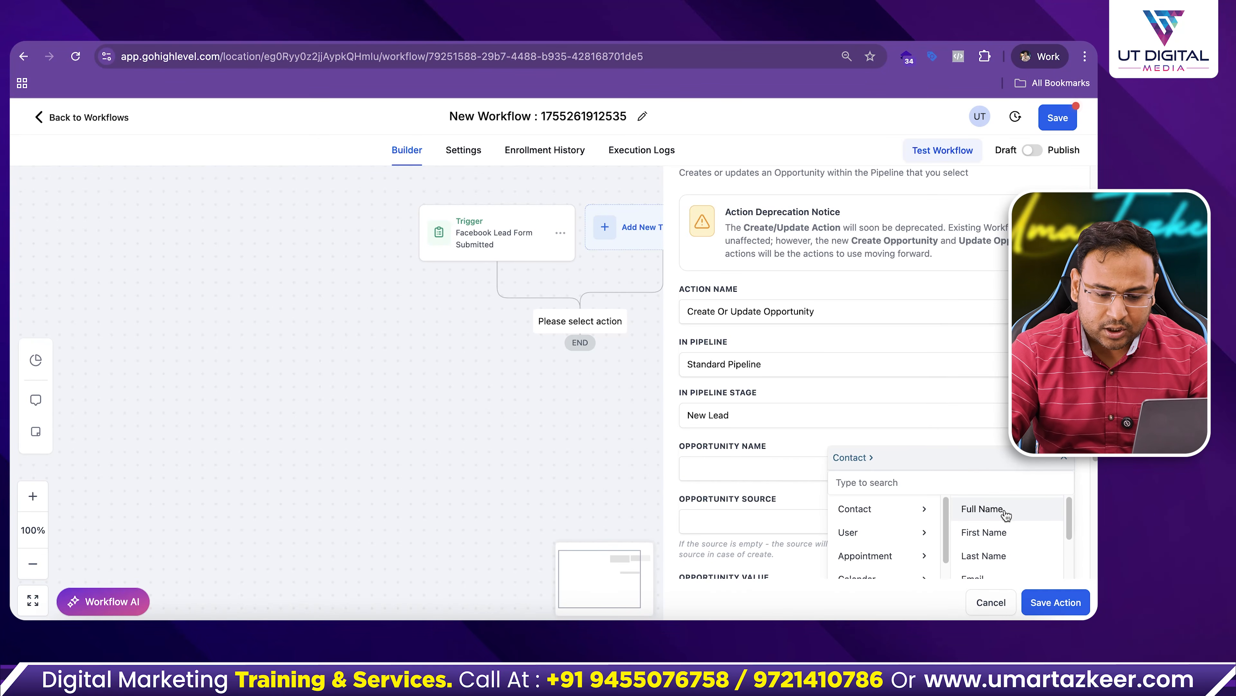
{"action": "left_click", "coordinate": [991, 512]}
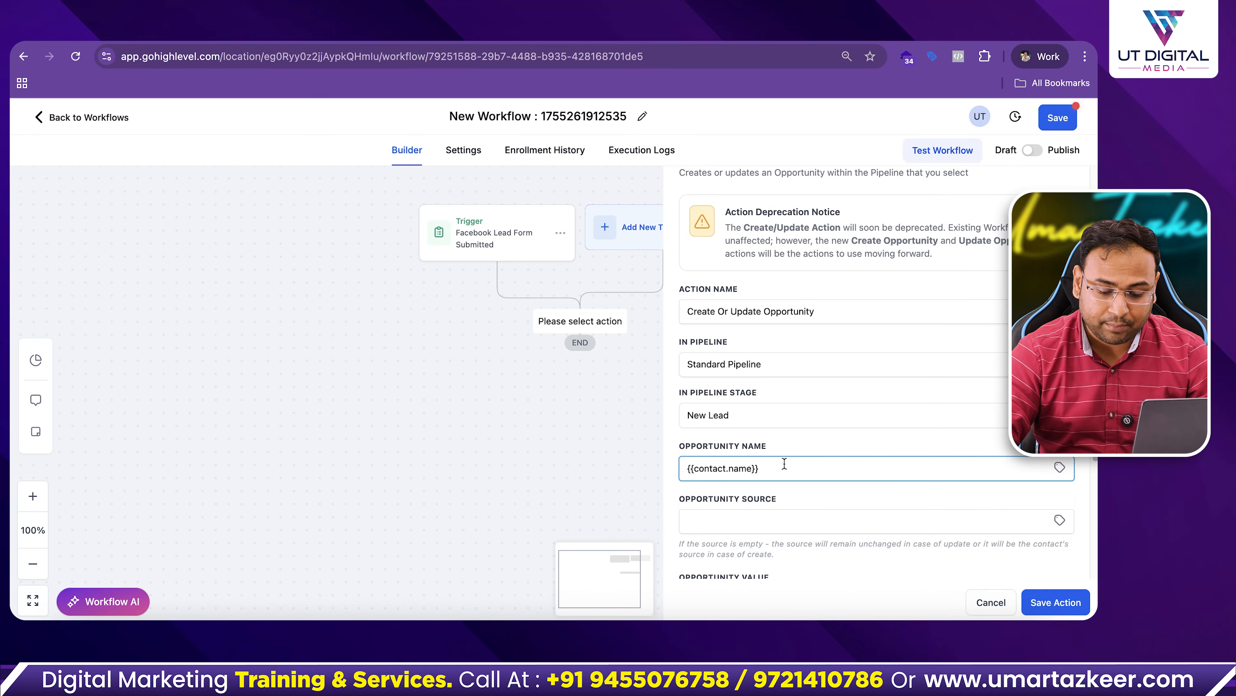
Append a period and the Right now > Date custom value to the opportunity name.
{"action": "left_click", "coordinate": [1059, 467]}
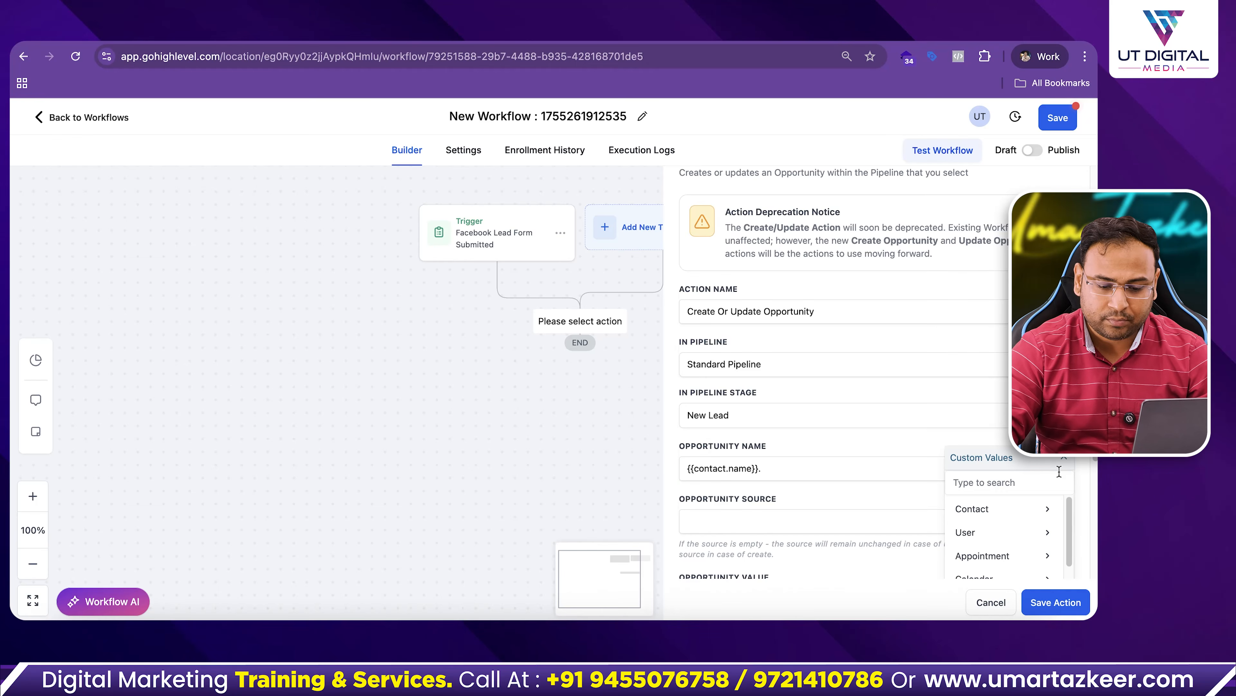
{"action": "scroll", "coordinate": [1038, 520], "scroll_direction": "down", "scroll_amount": 1}
{"action": "scroll", "coordinate": [1039, 520], "scroll_direction": "up", "scroll_amount": 2}
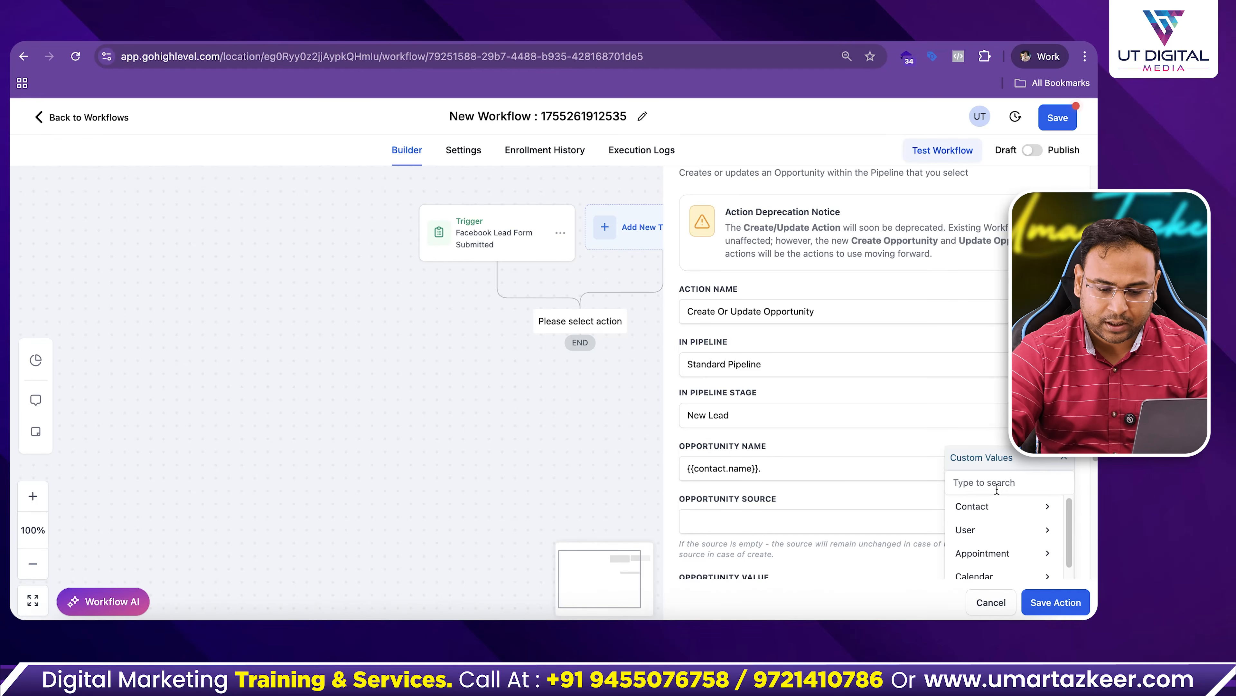
{"action": "left_click", "coordinate": [994, 482]}
{"action": "type", "text": "date"}
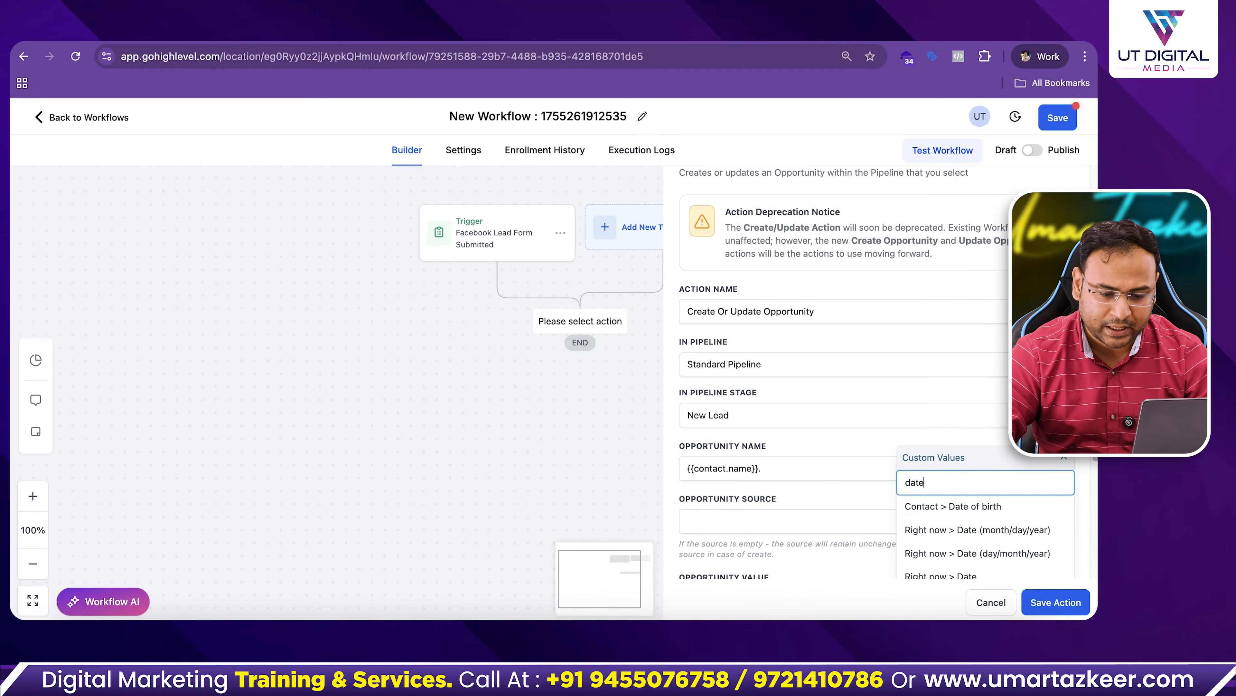
{"action": "scroll", "coordinate": [1010, 552], "scroll_direction": "down", "scroll_amount": 1}
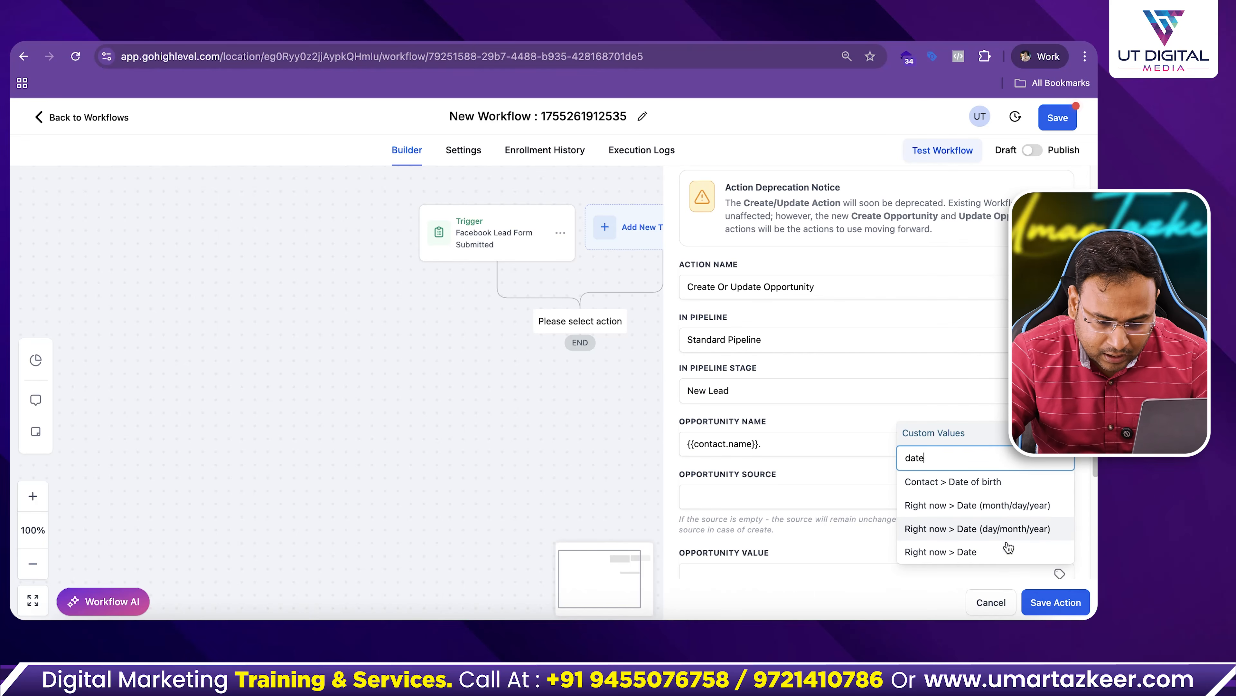
{"action": "left_click", "coordinate": [991, 552]}
{"action": "left_click", "coordinate": [880, 427]}
{"action": "left_click_drag", "start_coordinate": [872, 450], "coordinate": [722, 444]}
{"action": "left_click", "coordinate": [848, 476]}
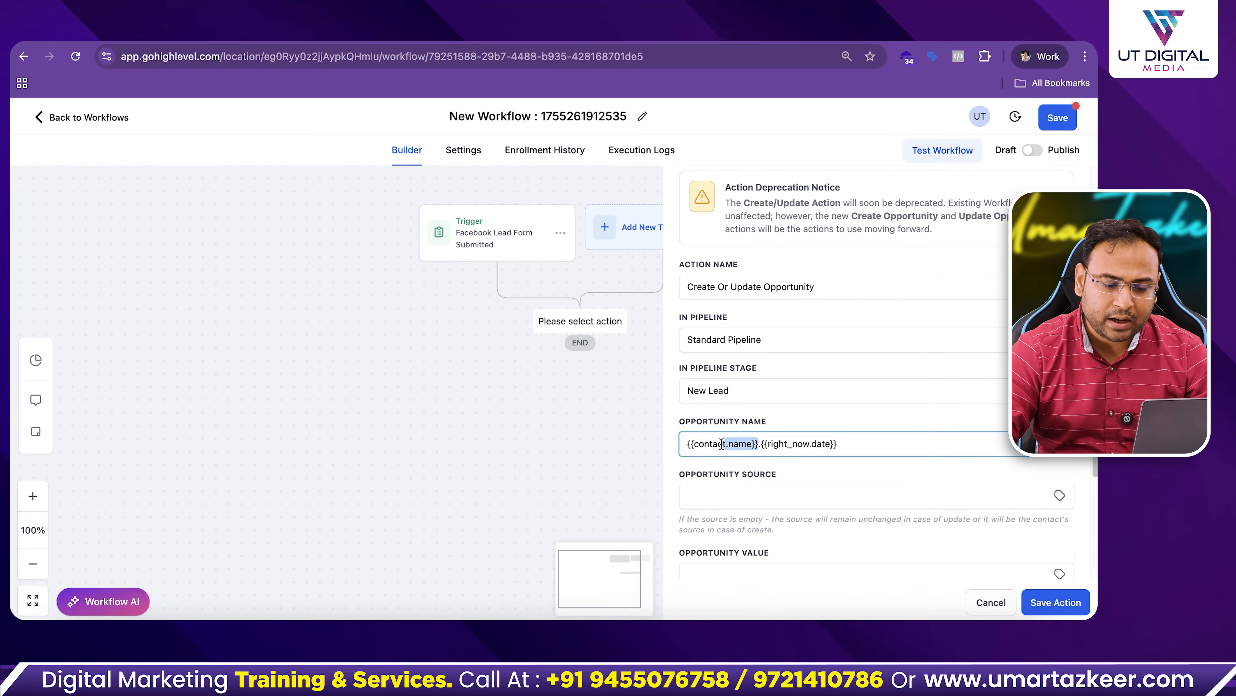
Append a period and the Contact > Source custom value to the end of the opportunity name.
{"action": "left_click", "coordinate": [855, 443]}
{"action": "left_click_drag", "start_coordinate": [856, 444], "coordinate": [761, 445]}
{"action": "left_click", "coordinate": [880, 445]}
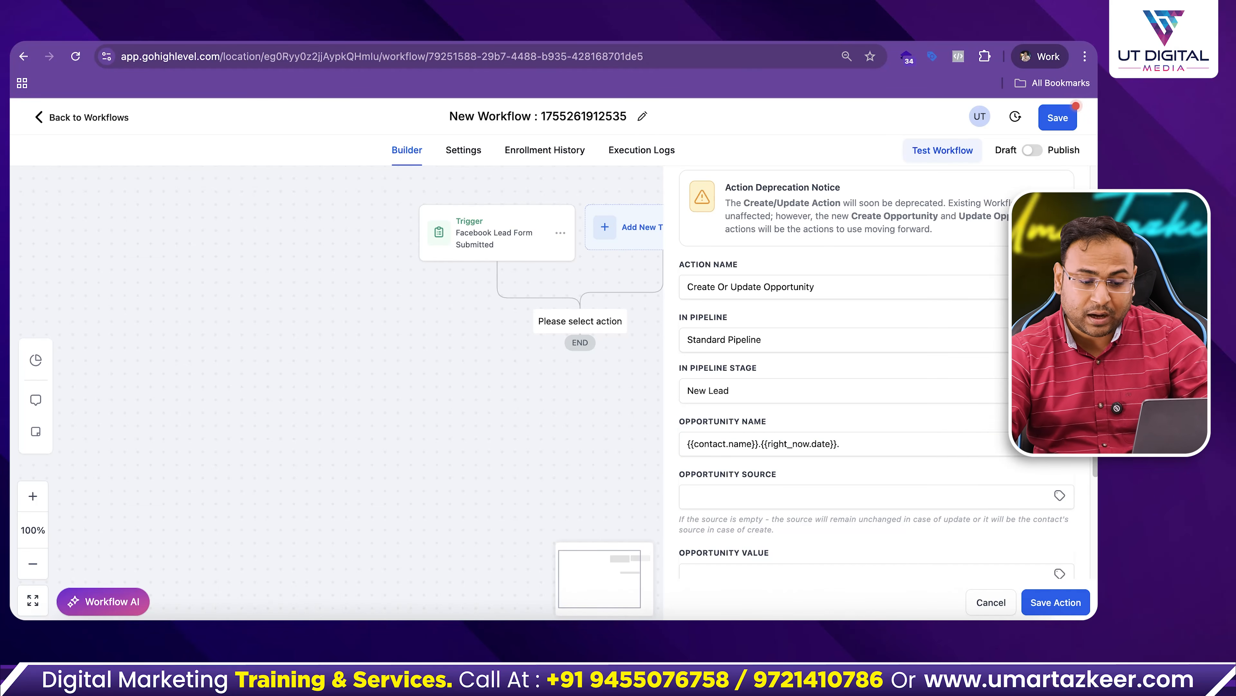
{"action": "left_click", "coordinate": [1059, 443]}
{"action": "type", "text": "so"}
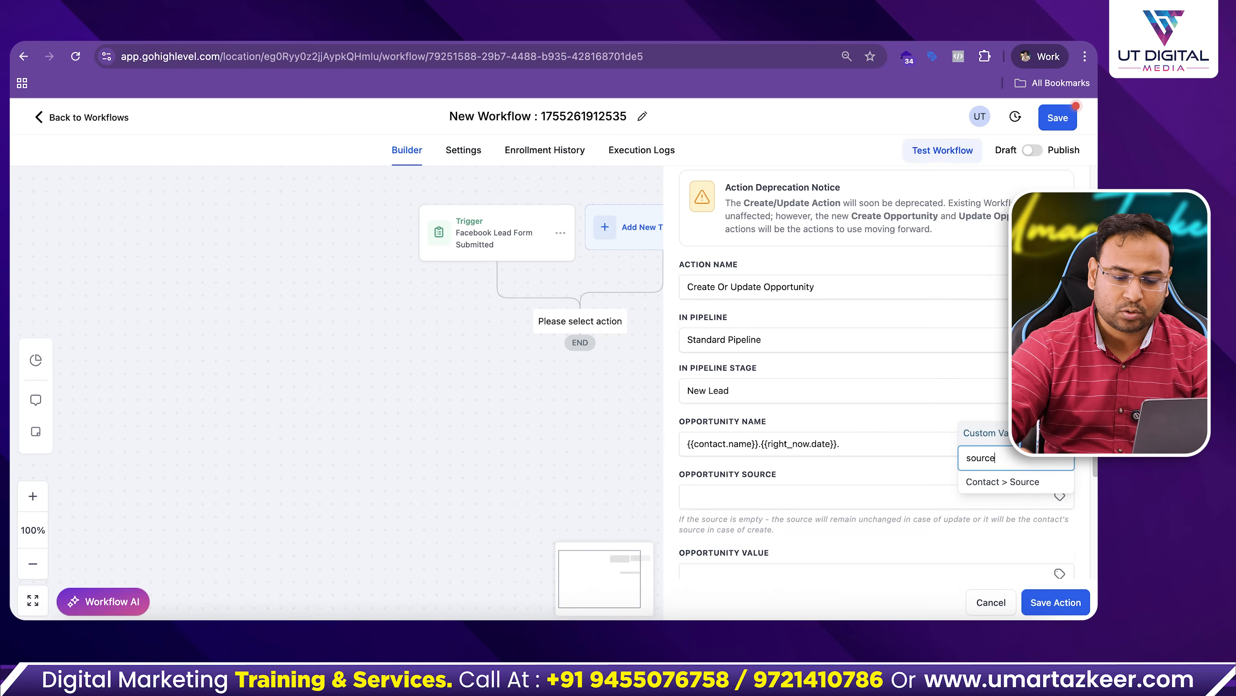
{"action": "type", "text": "urce"}
{"action": "left_click", "coordinate": [1026, 482]}
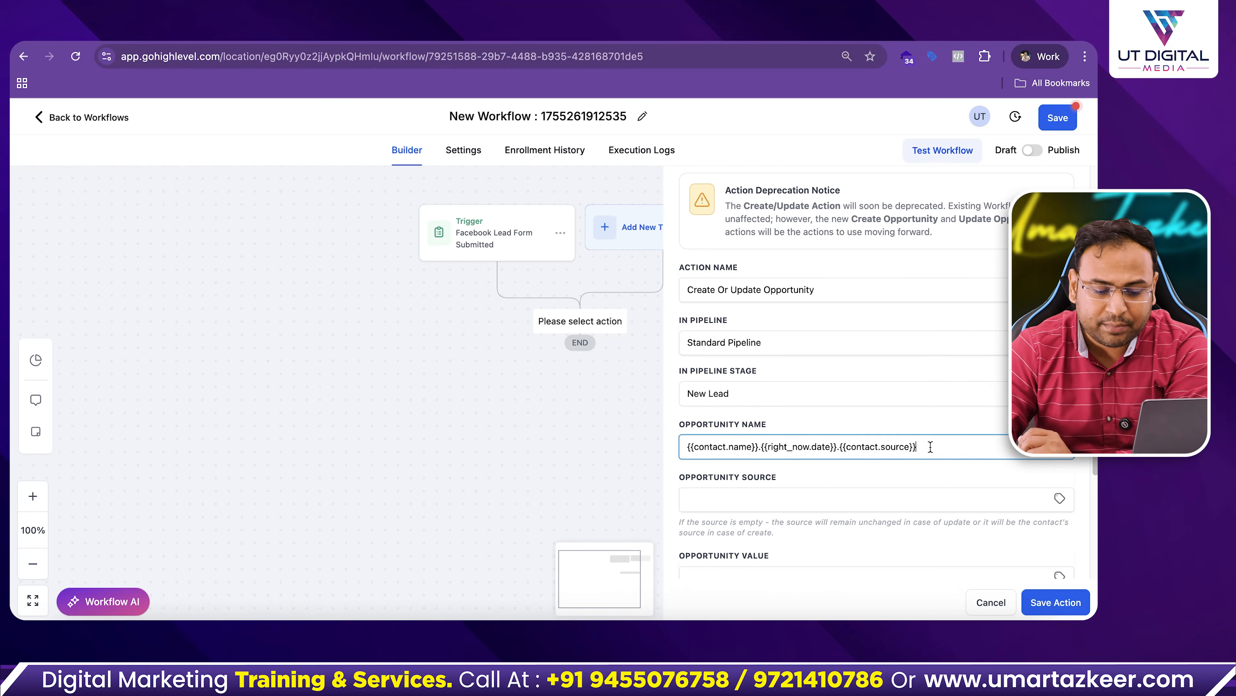
{"action": "left_click_drag", "start_coordinate": [931, 447], "coordinate": [829, 447]}
{"action": "left_click", "coordinate": [785, 448]}
{"action": "double_click", "coordinate": [754, 446]}
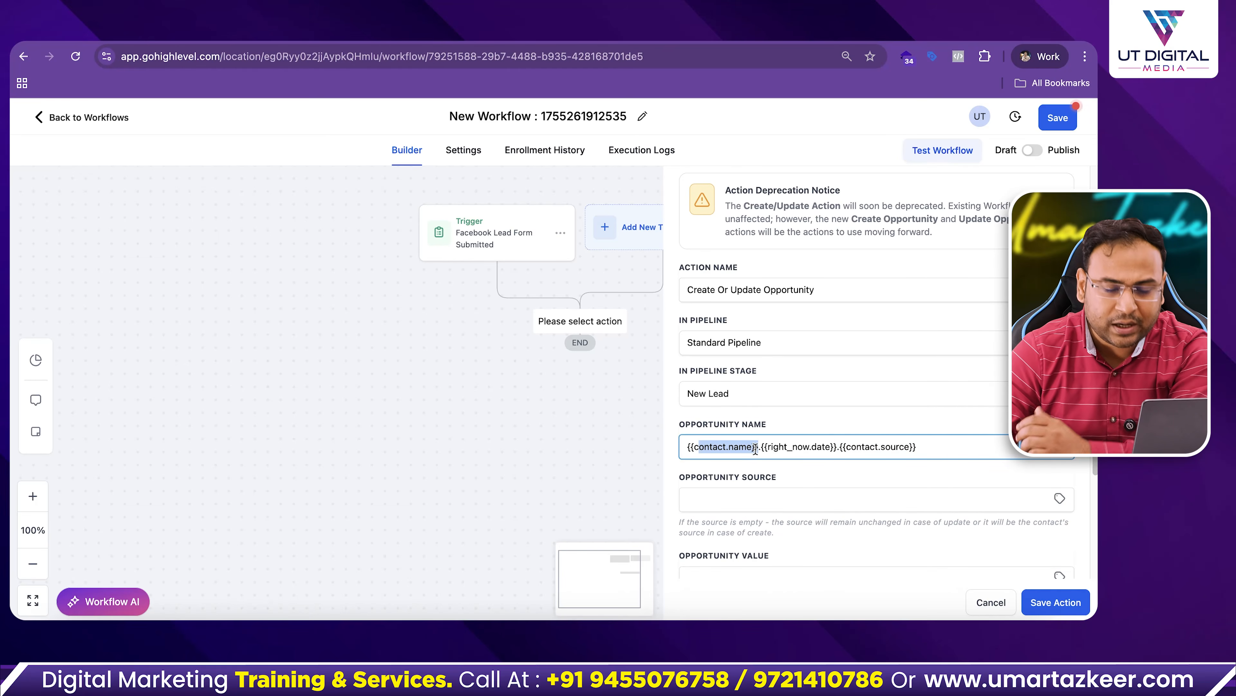
{"action": "left_click", "coordinate": [787, 483]}
Set the opportunity value to 30000.
{"action": "scroll", "coordinate": [876, 492], "scroll_direction": "down", "scroll_amount": 3}
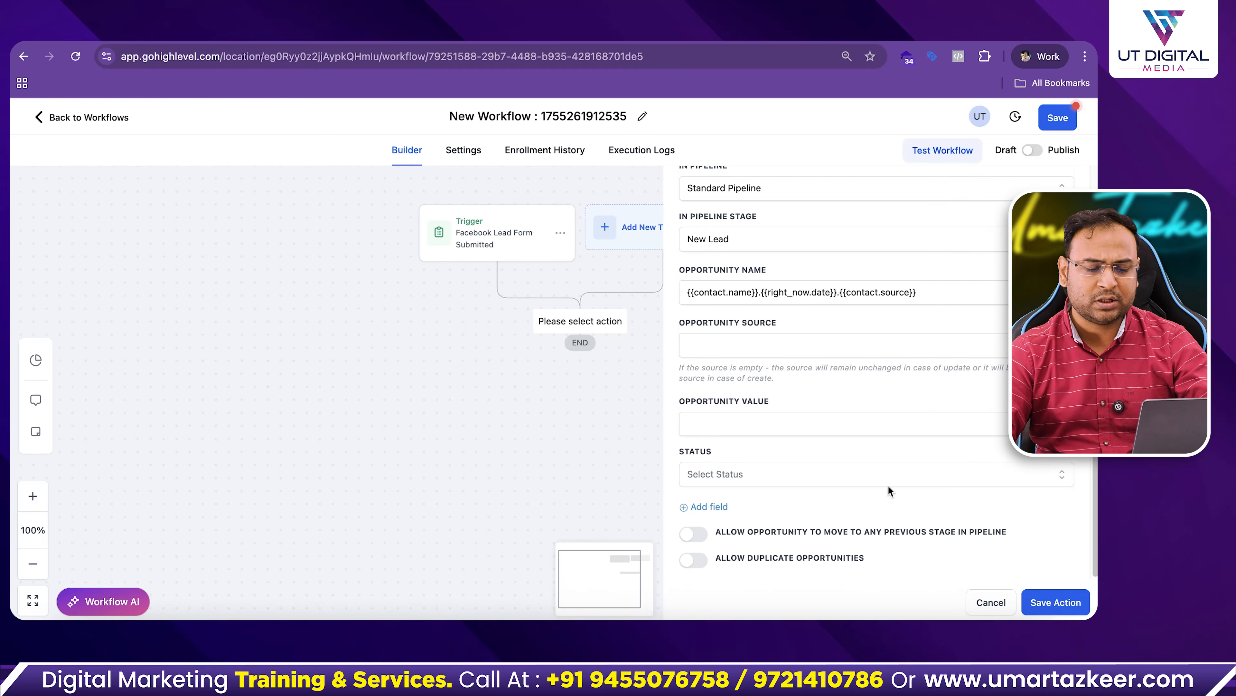
{"action": "left_click_drag", "start_coordinate": [792, 408], "coordinate": [671, 406]}
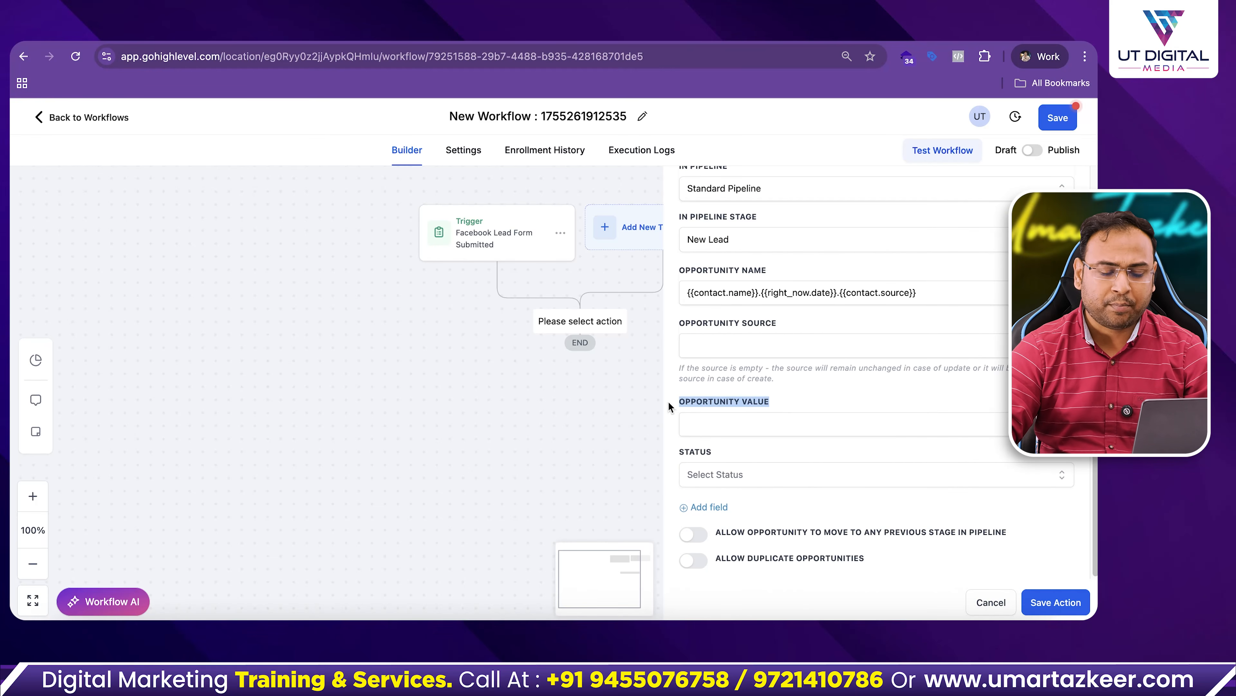
{"action": "left_click", "coordinate": [791, 406]}
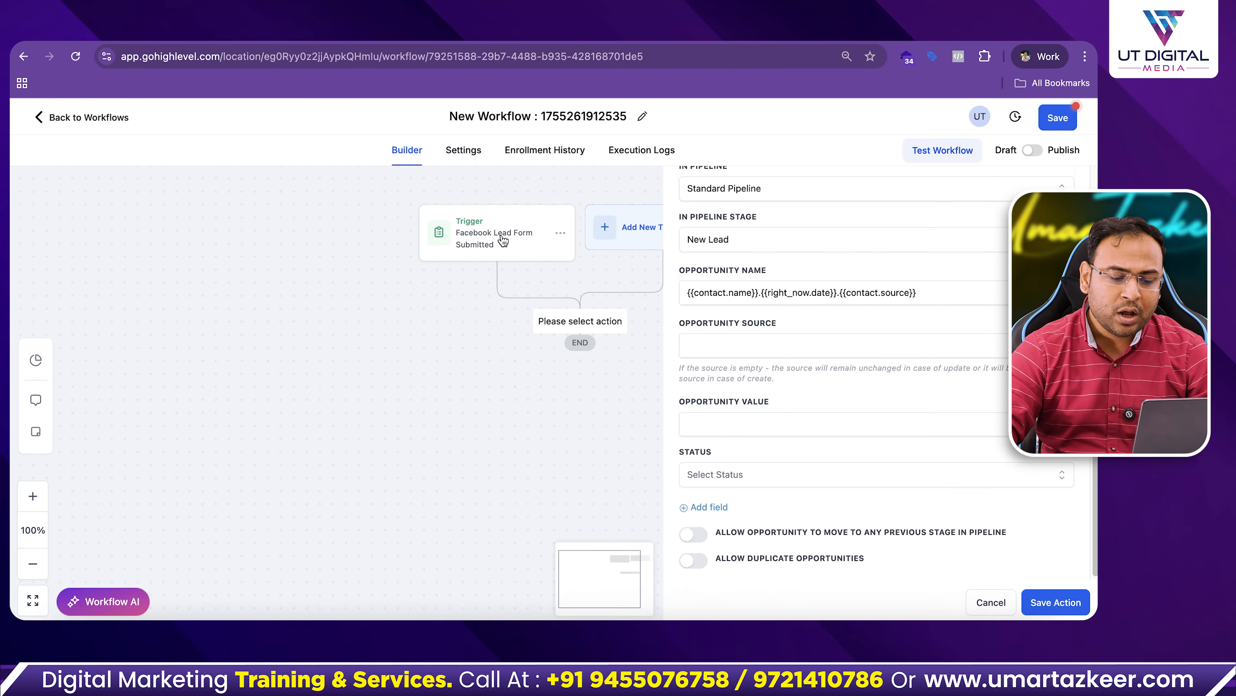
{"action": "left_click", "coordinate": [729, 422]}
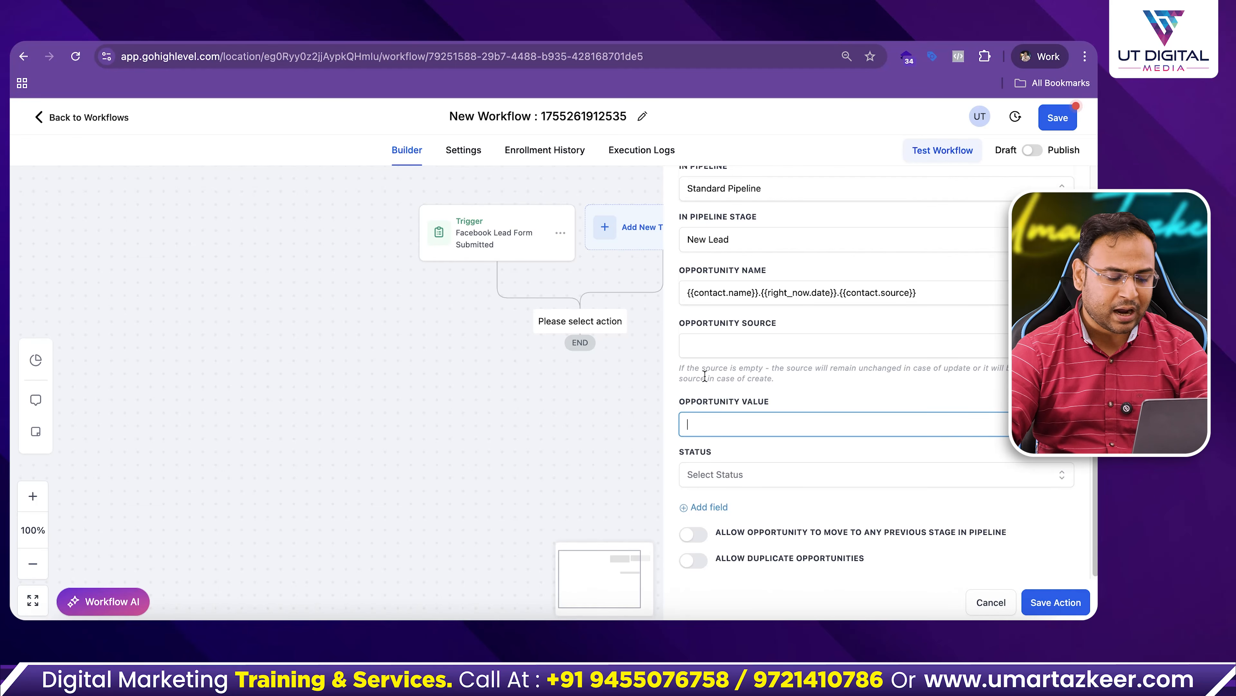
{"action": "type", "text": "30000"}
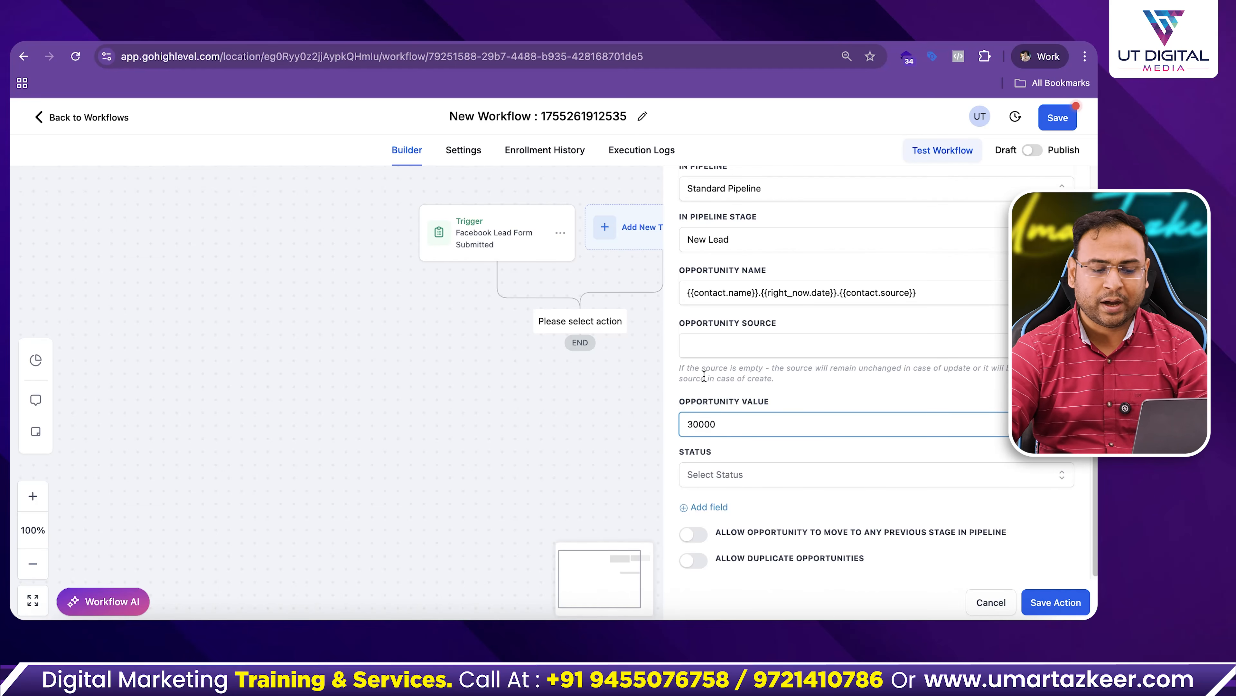
{"action": "left_click", "coordinate": [752, 443]}
Set the opportunity status to open.
{"action": "left_click", "coordinate": [739, 481]}
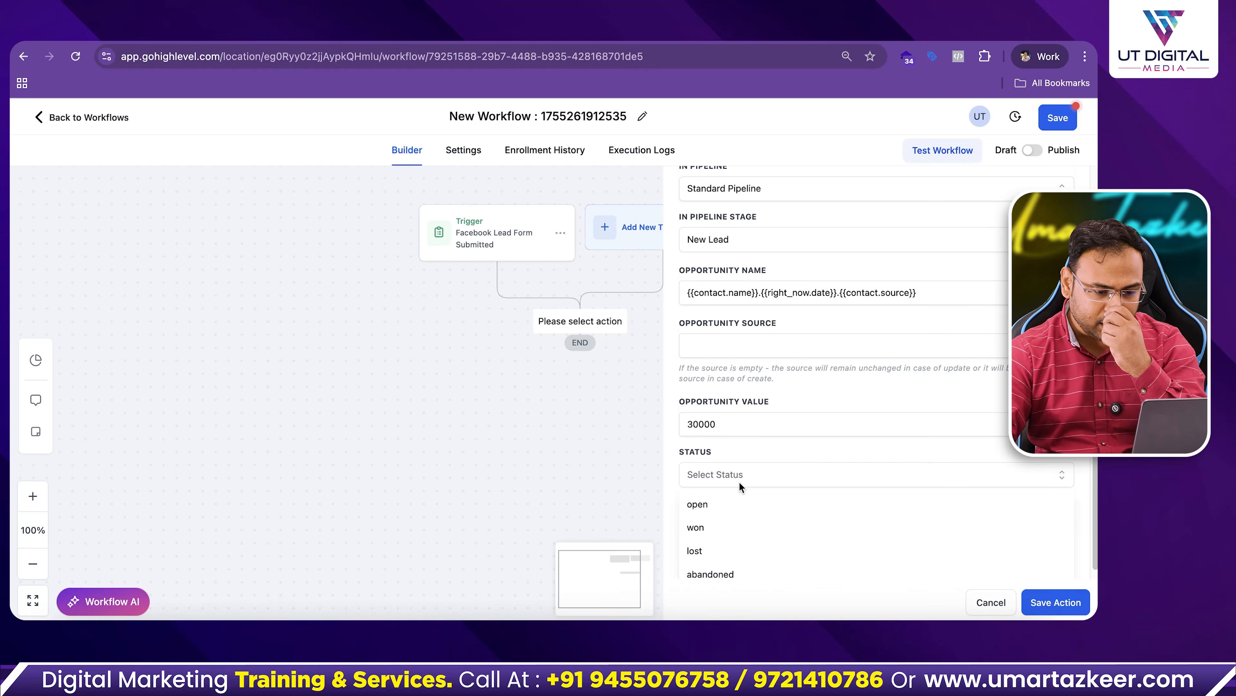
{"action": "left_click", "coordinate": [817, 461]}
{"action": "left_click", "coordinate": [767, 471]}
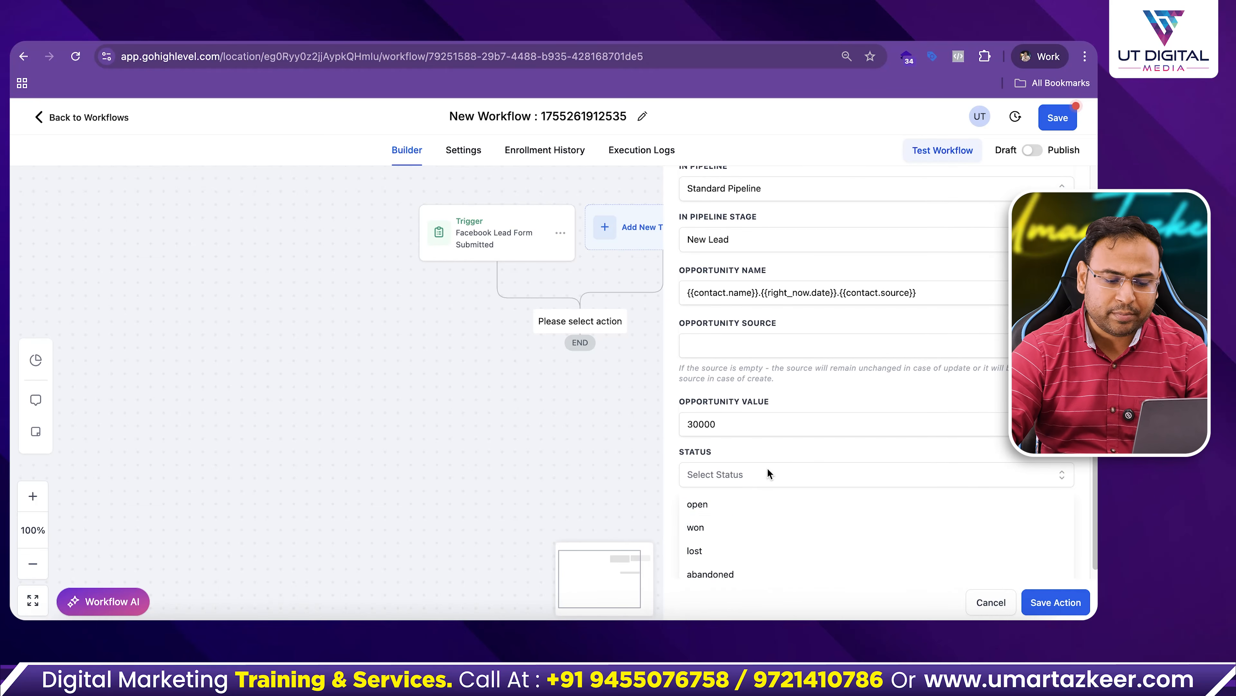
{"action": "left_click", "coordinate": [726, 502]}
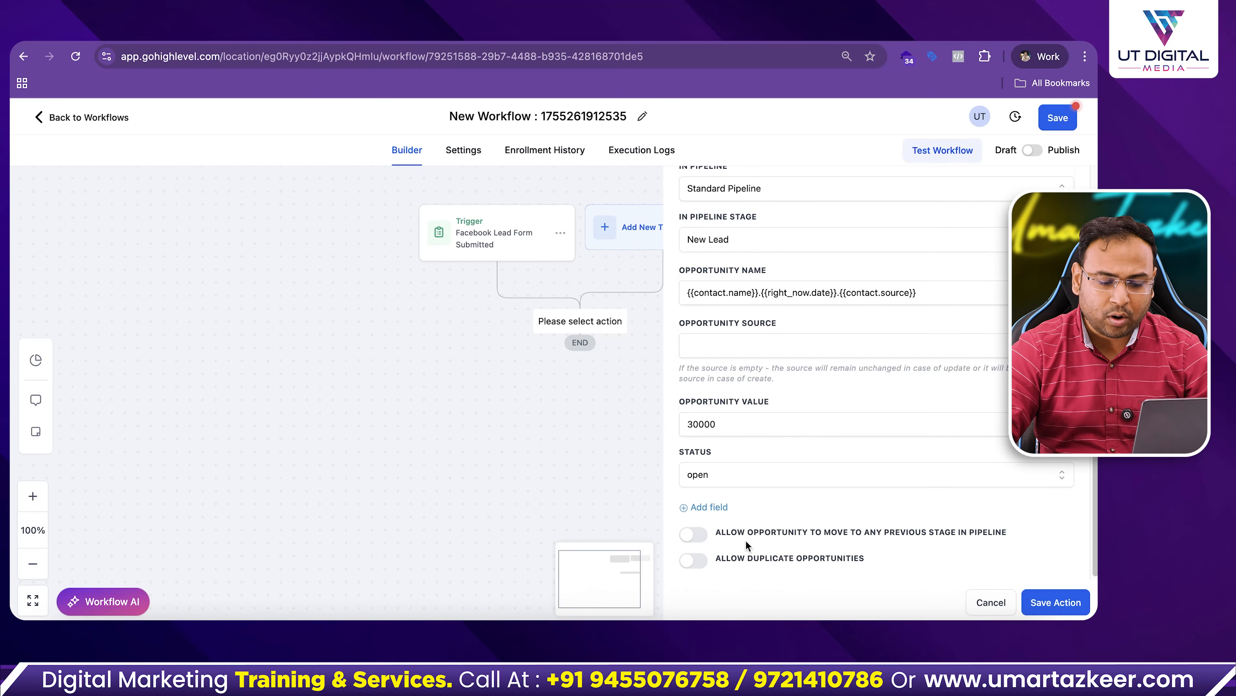
Allow the opportunity to move to any previous stage in the pipeline, leave duplicates disallowed, and save the action.
{"action": "left_click_drag", "start_coordinate": [731, 532], "coordinate": [780, 535]}
{"action": "left_click", "coordinate": [1008, 533]}
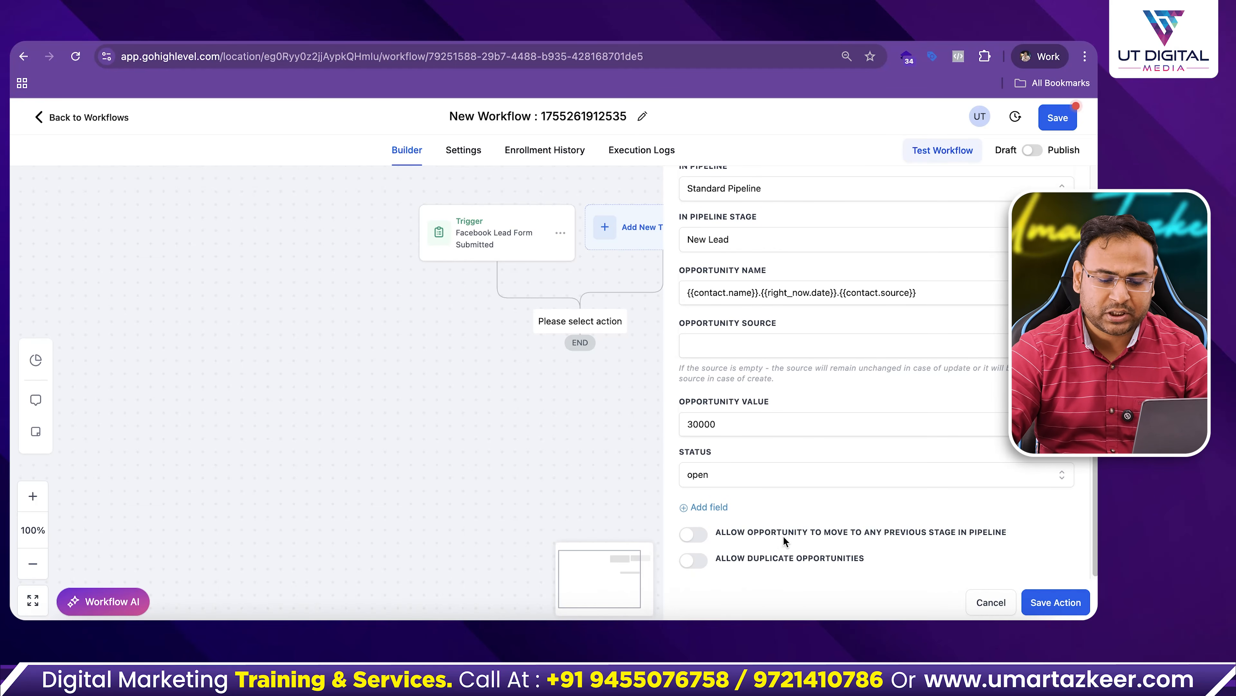
{"action": "left_click", "coordinate": [728, 532]}
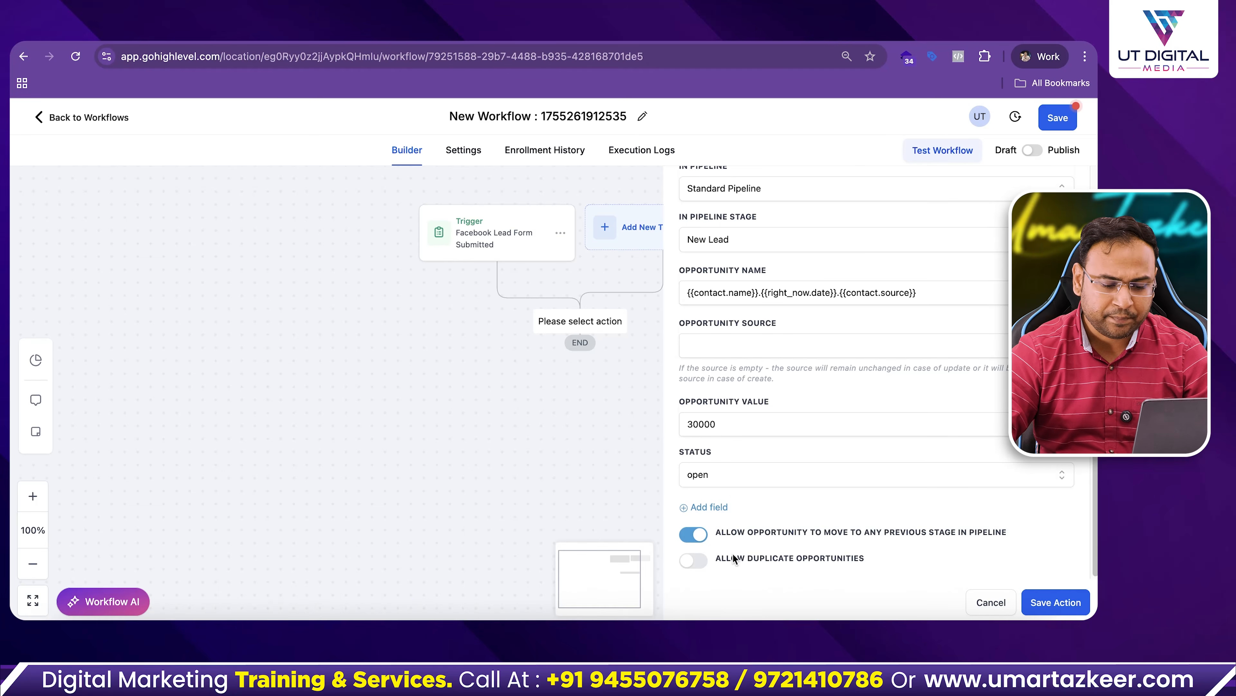
{"action": "left_click_drag", "start_coordinate": [722, 558], "coordinate": [912, 565]}
{"action": "left_click", "coordinate": [878, 559]}
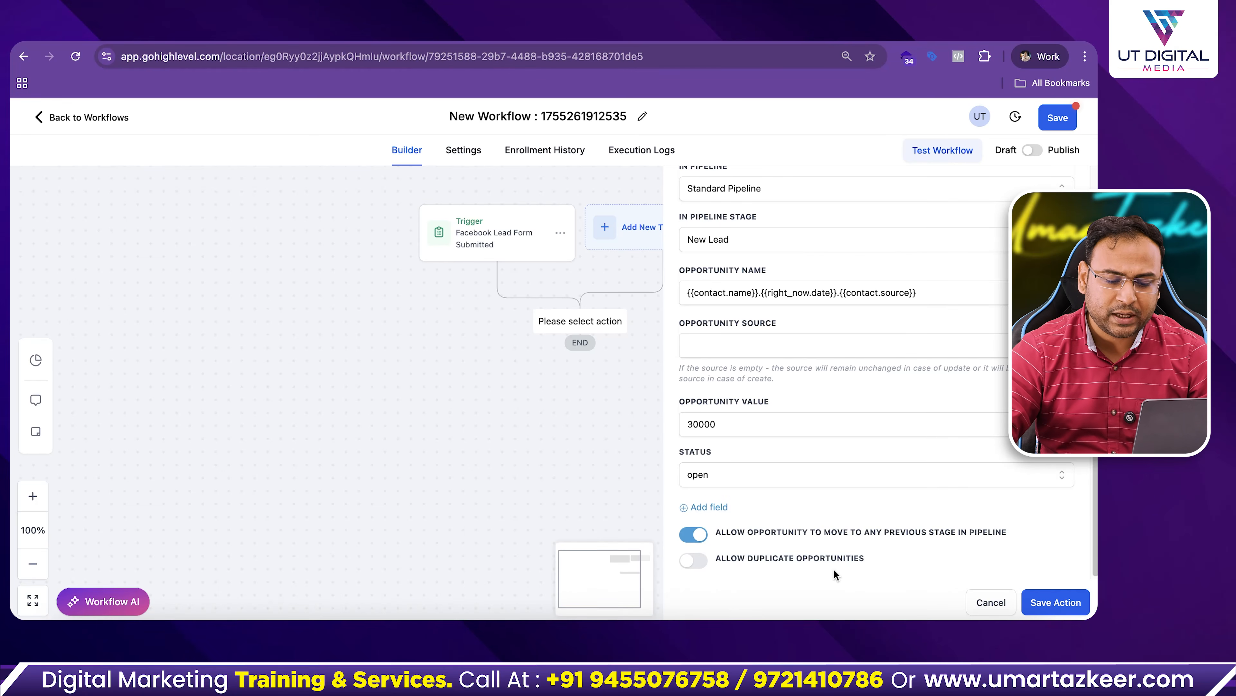
{"action": "left_click_drag", "start_coordinate": [715, 559], "coordinate": [821, 558]}
{"action": "left_click", "coordinate": [752, 567]}
{"action": "left_click", "coordinate": [1065, 604]}
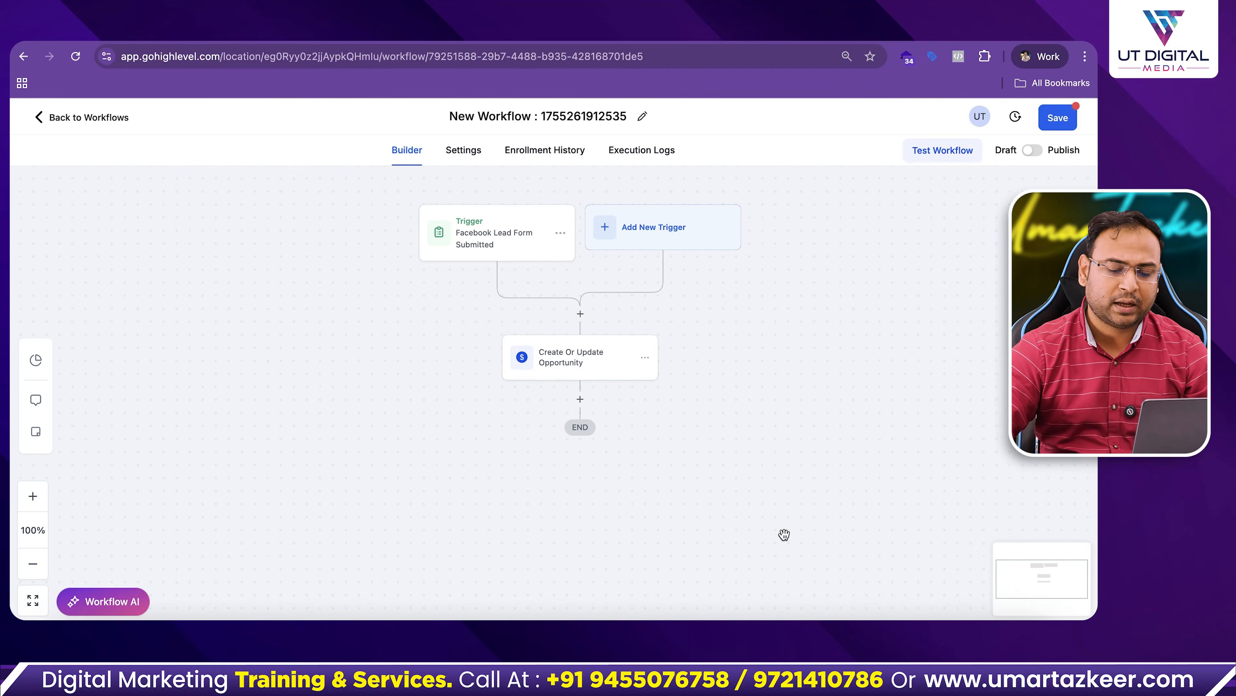
{"action": "left_click", "coordinate": [476, 225]}
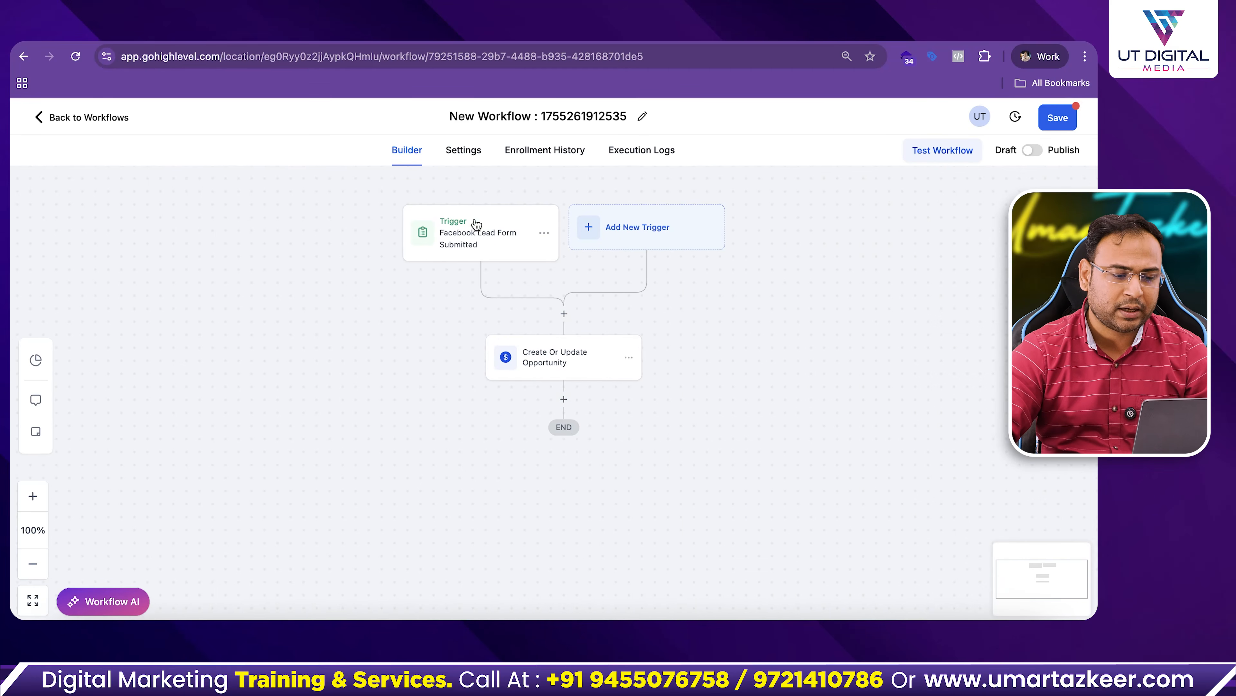
{"action": "left_click_drag", "start_coordinate": [477, 224], "coordinate": [449, 245]}
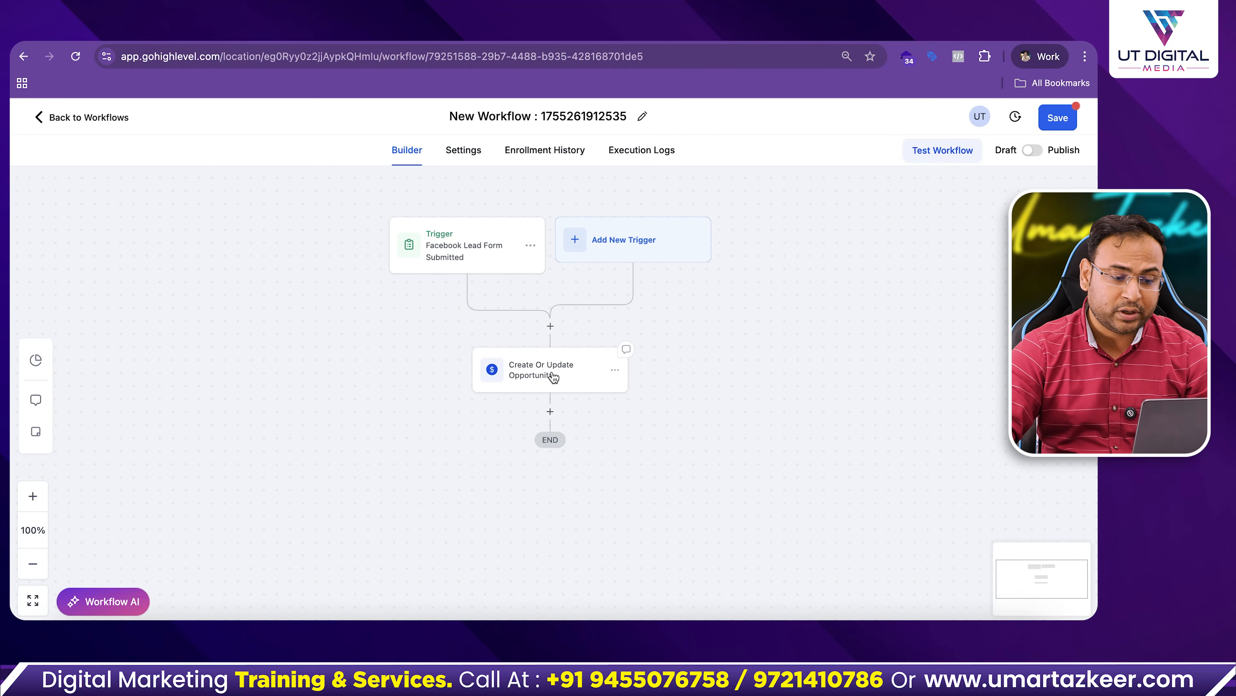
{"action": "left_click", "coordinate": [930, 154]}
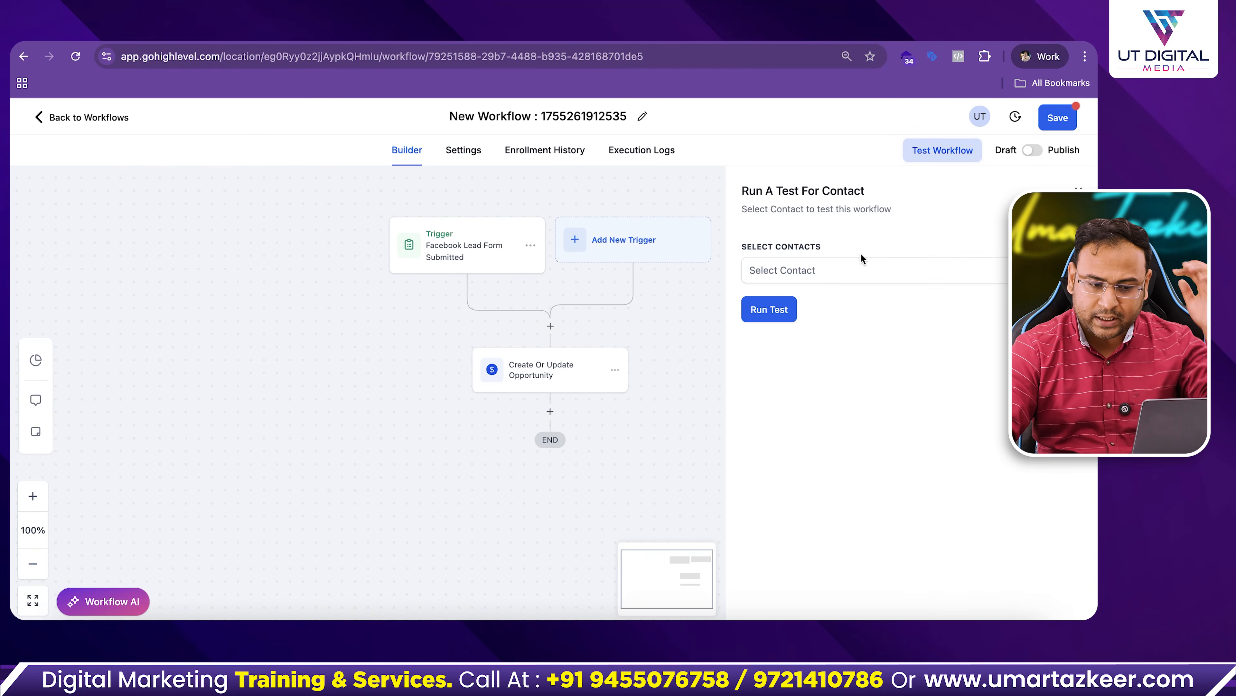
{"action": "left_click", "coordinate": [814, 272]}
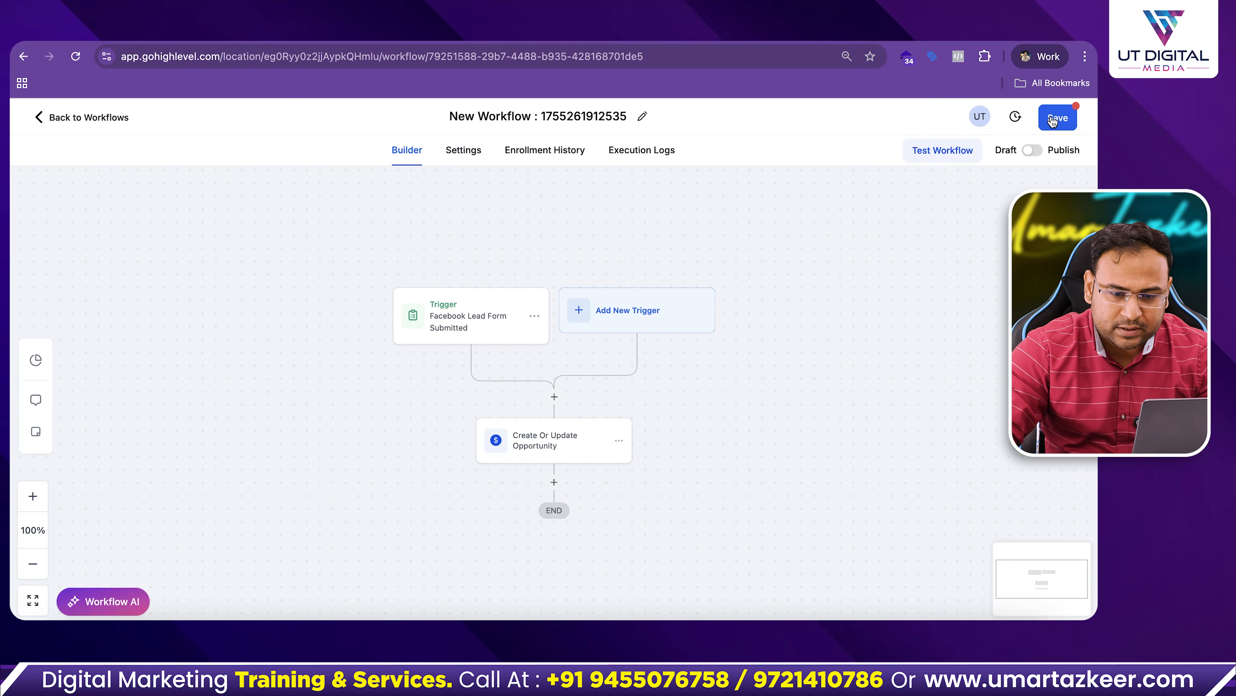
Save the workflow, rename it "FB- opportunity", and save the new name.
{"action": "left_click", "coordinate": [1053, 118]}
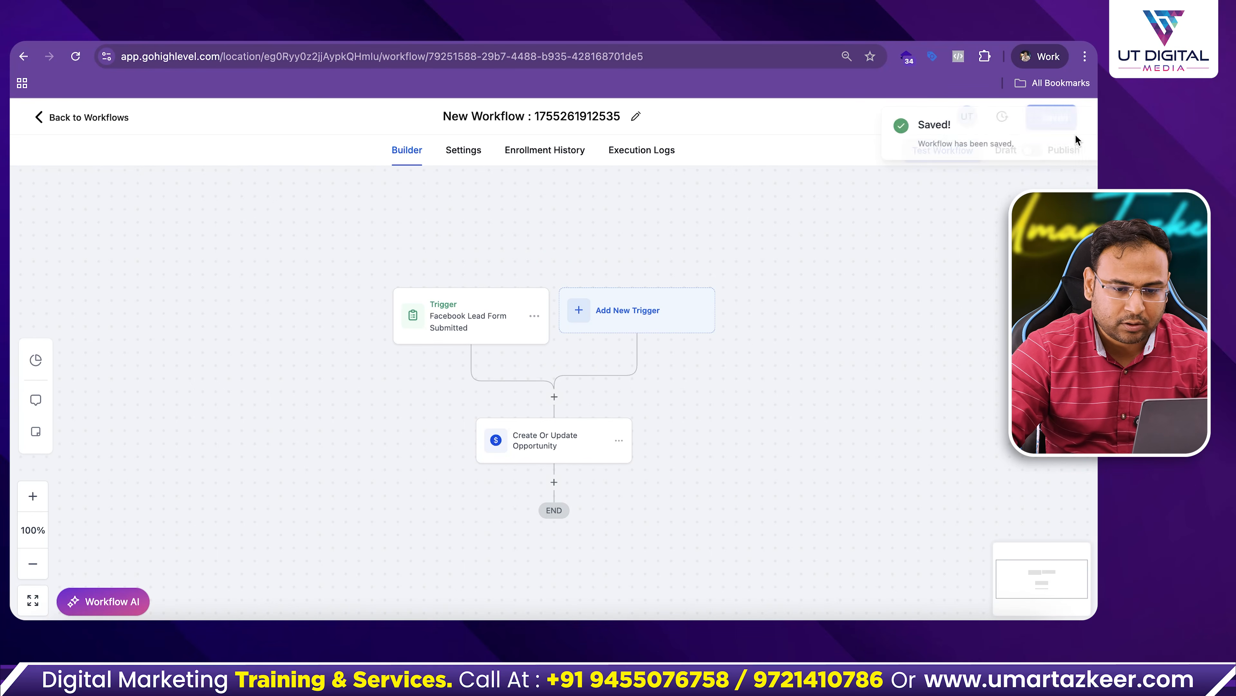
{"action": "left_click", "coordinate": [632, 116]}
{"action": "double_click", "coordinate": [551, 116]}
{"action": "key", "text": "ctrl+a"}
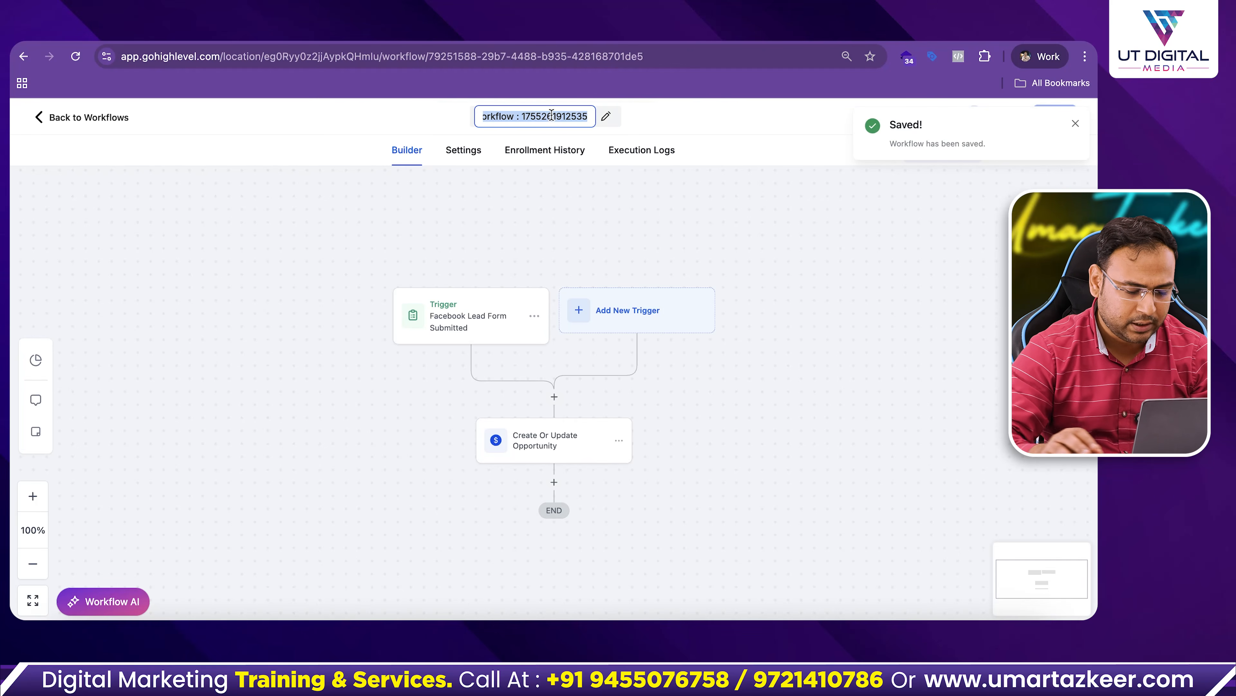
{"action": "type", "text": "FB"}
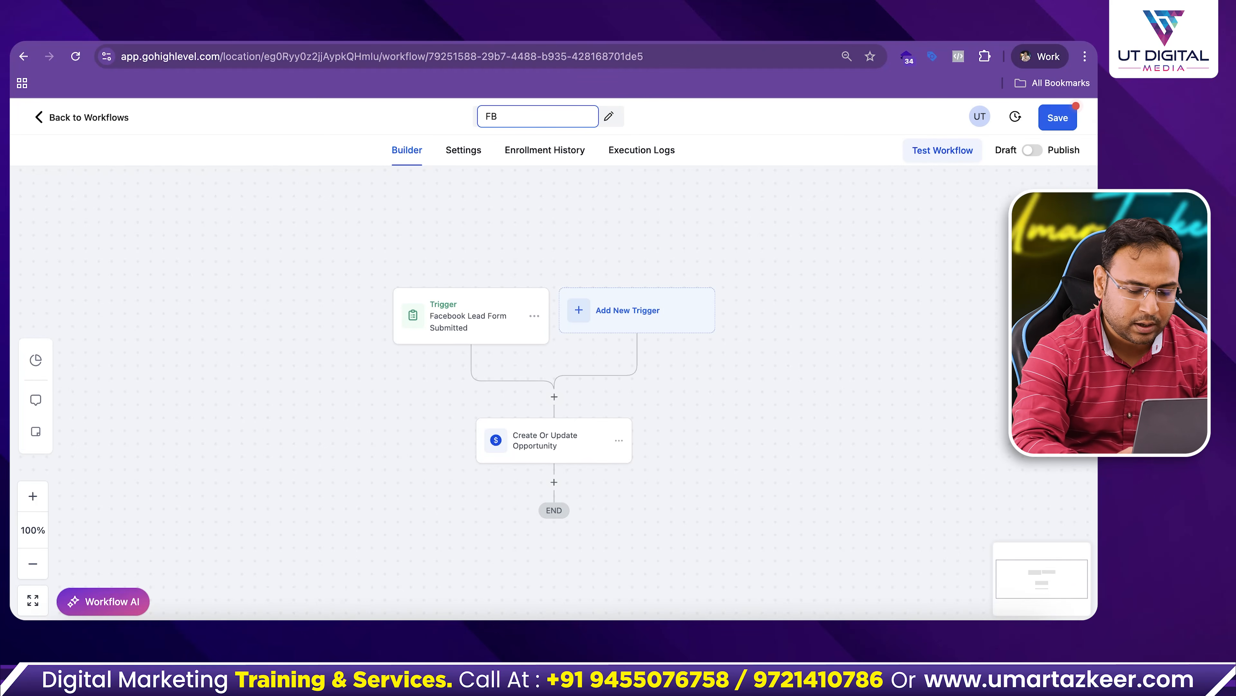
{"action": "type", "text": "- opportunity"}
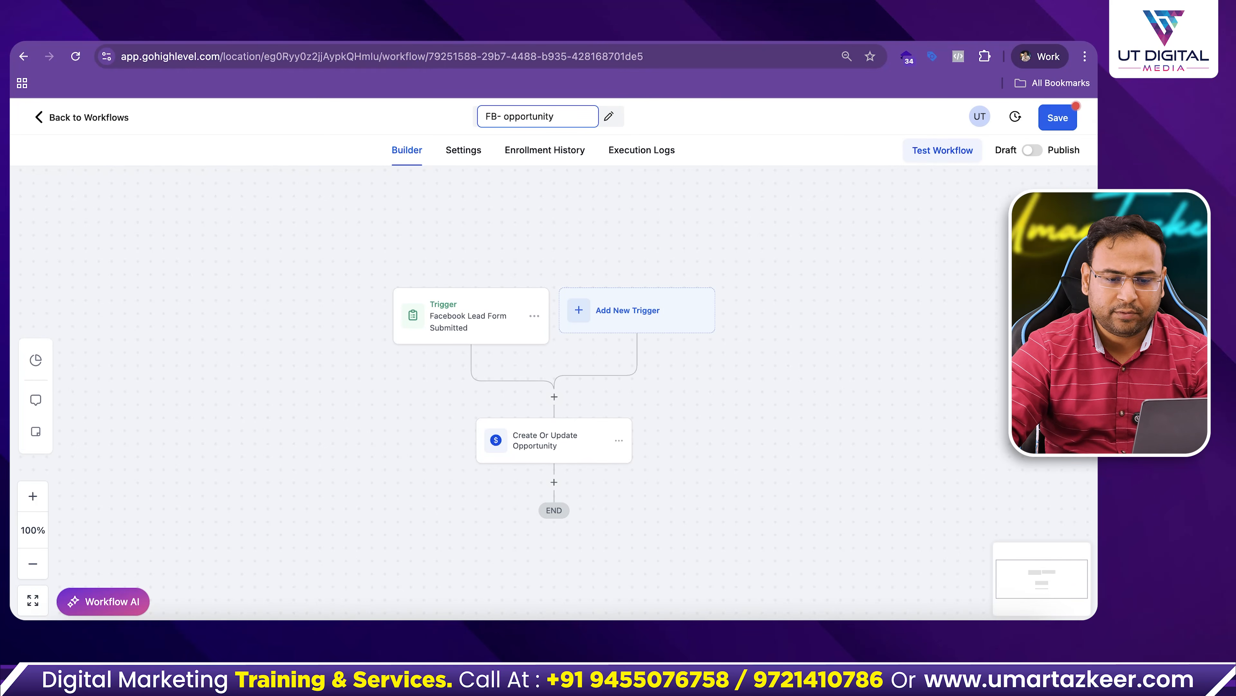
{"action": "left_click", "coordinate": [1058, 118]}
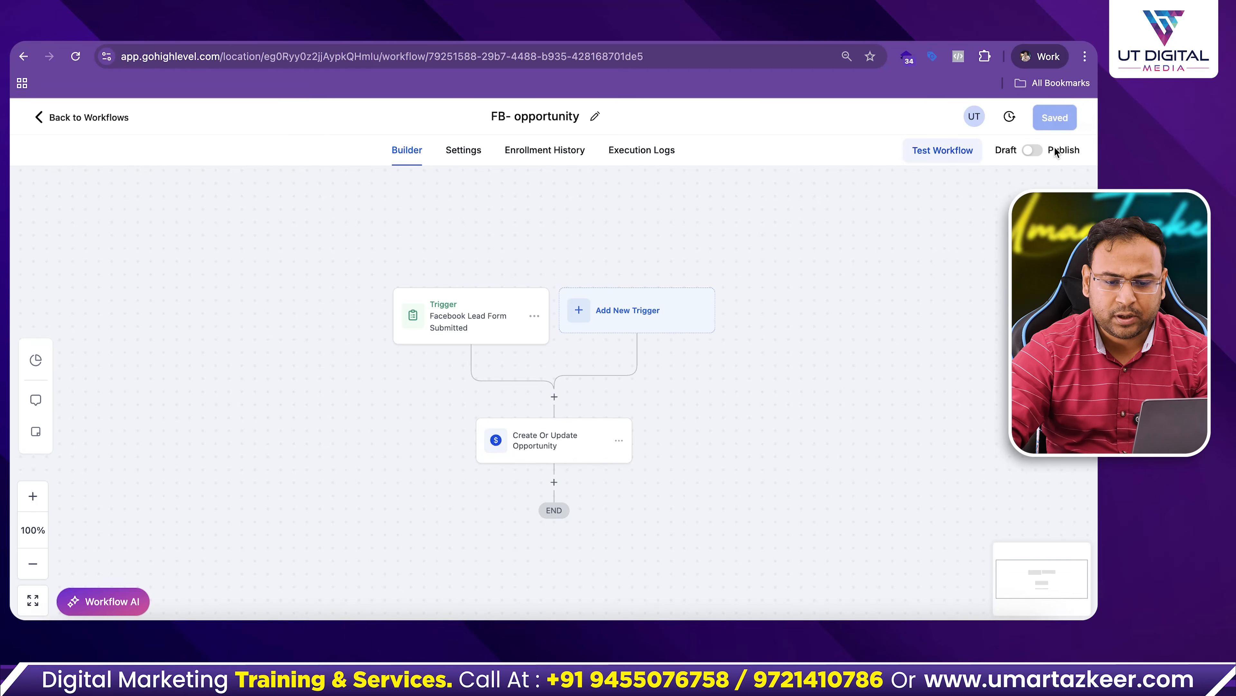
Switch the workflow from draft to published and run a workflow test for the test contact.
{"action": "left_click", "coordinate": [1032, 151]}
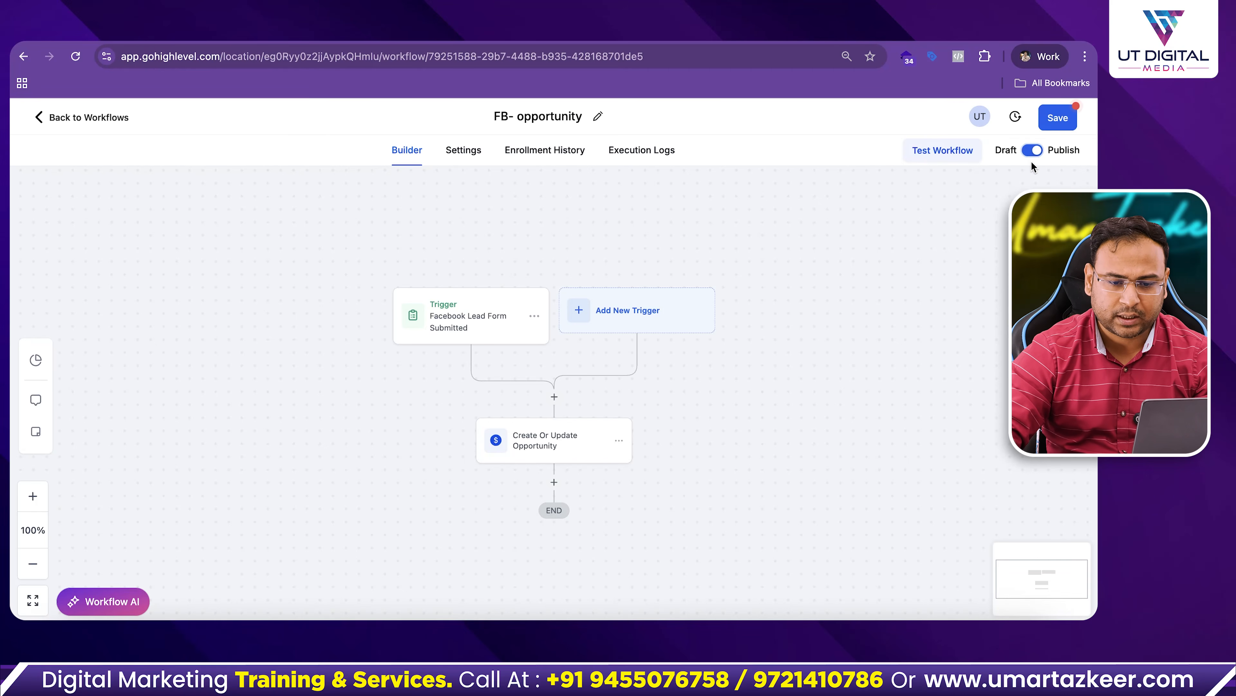
{"action": "left_click", "coordinate": [946, 155]}
{"action": "left_click", "coordinate": [814, 270]}
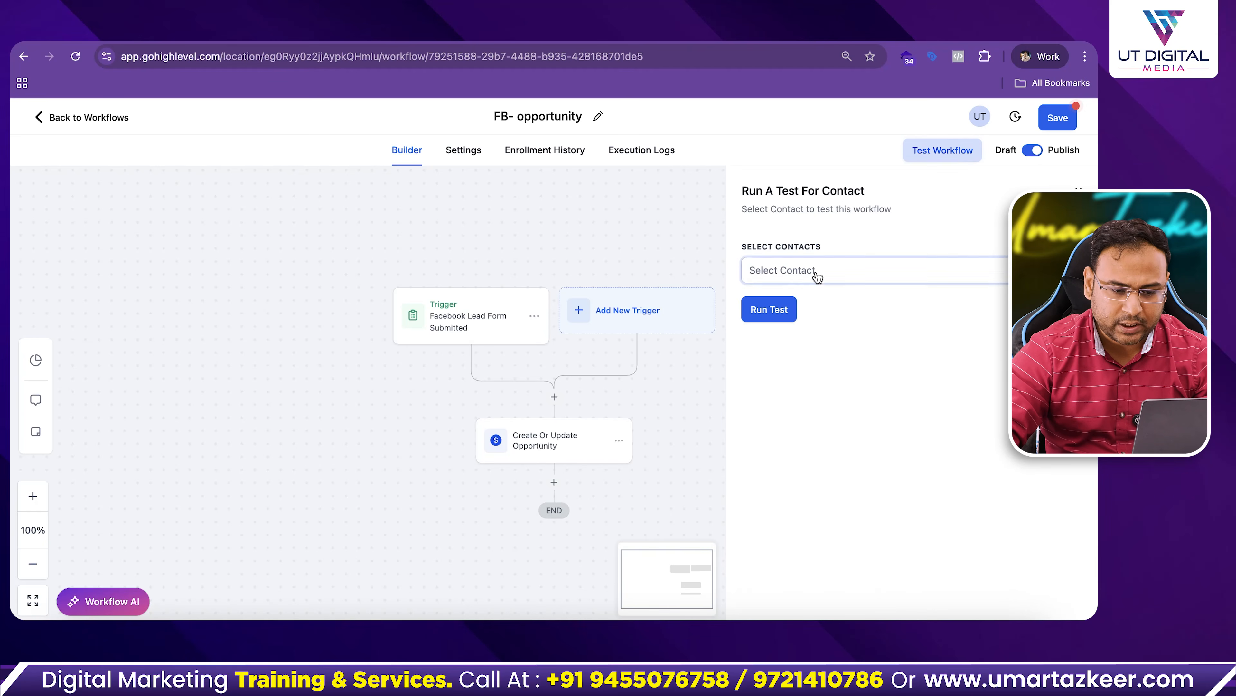
{"action": "left_click", "coordinate": [805, 299]}
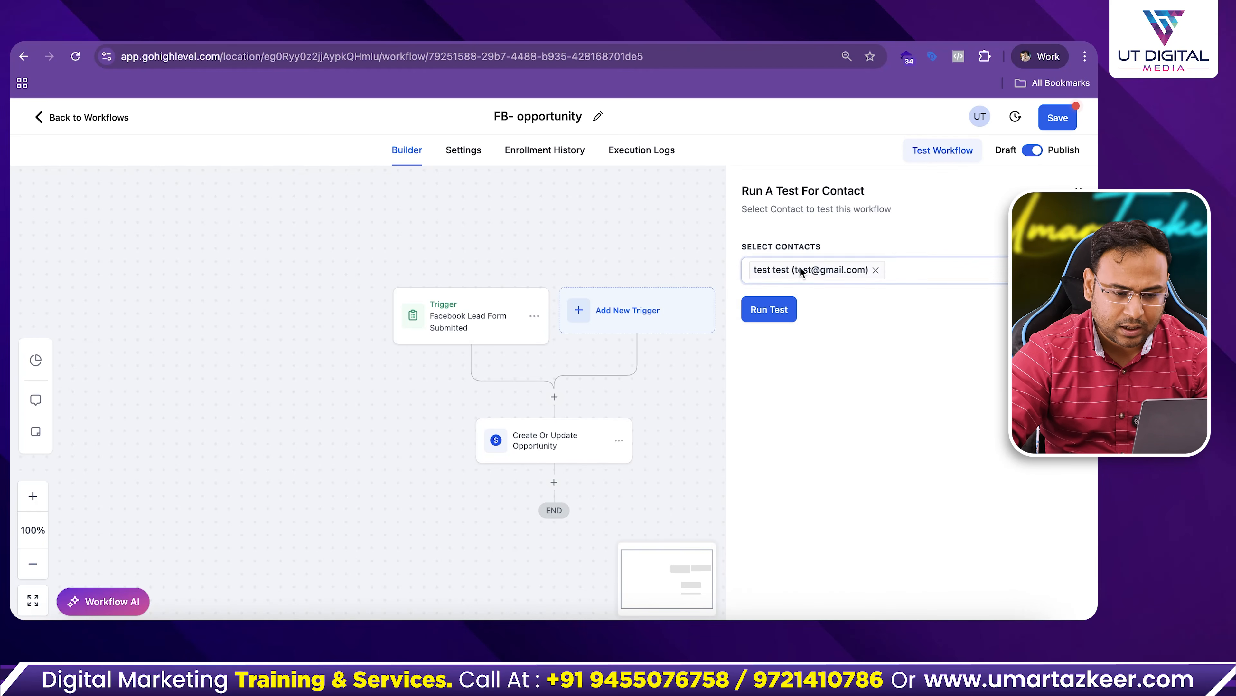
{"action": "left_click", "coordinate": [778, 307]}
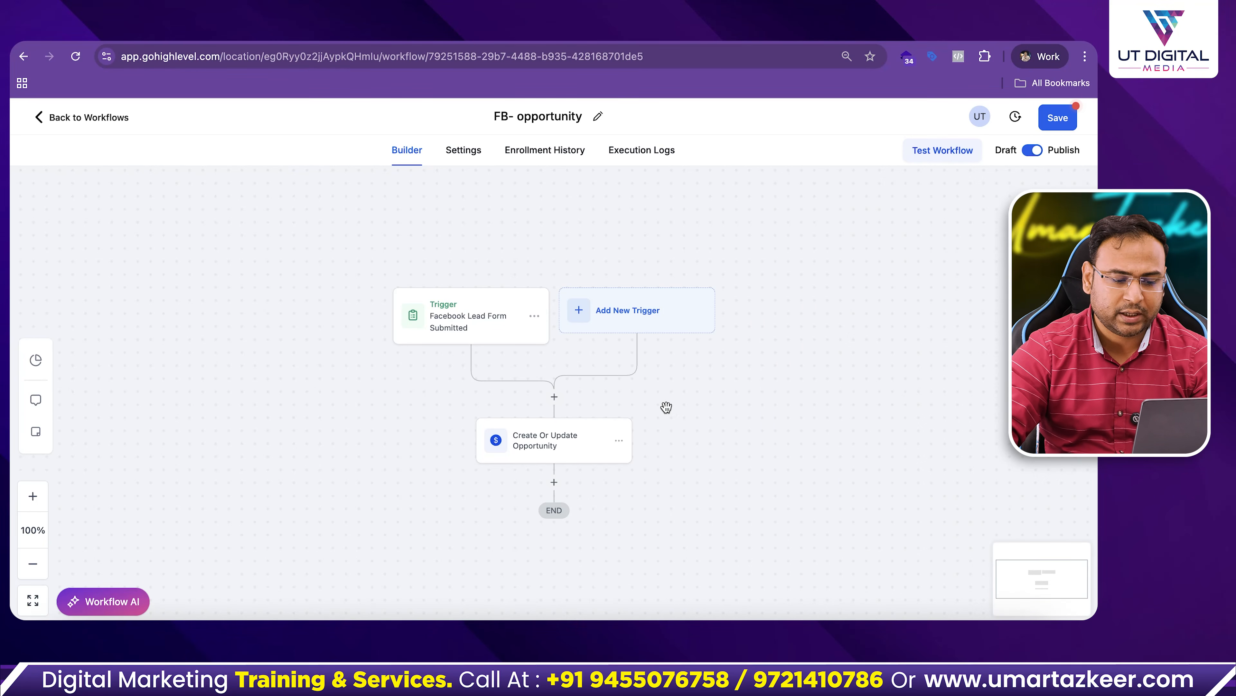
{"action": "left_click", "coordinate": [965, 156]}
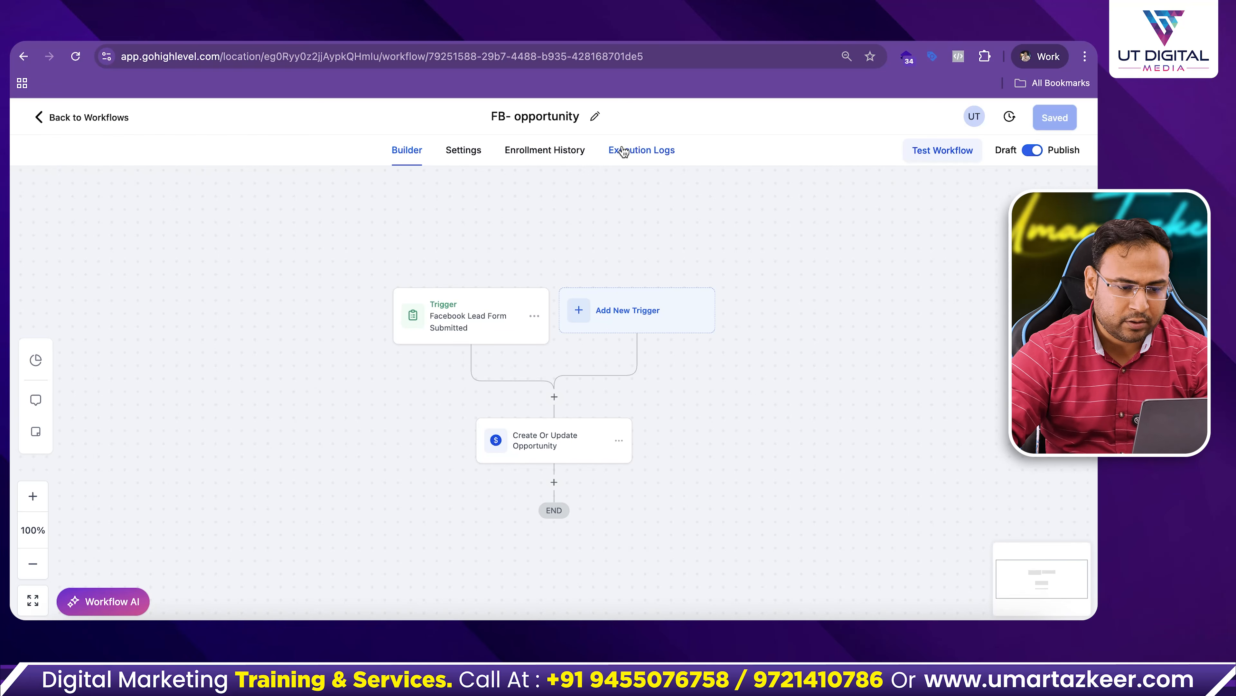
Check the workflow's execution logs and view the event details of the latest Create Or Update Opportunity entry.
{"action": "left_click", "coordinate": [656, 155]}
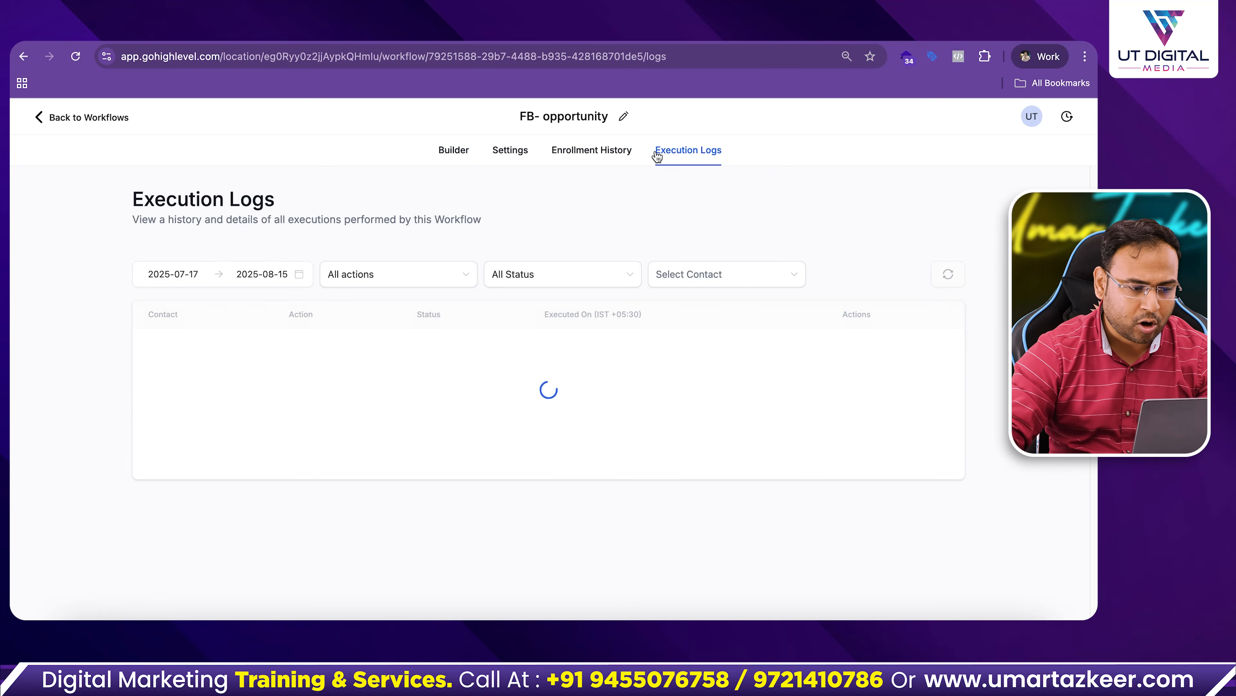
{"action": "left_click_drag", "start_coordinate": [217, 391], "coordinate": [147, 388]}
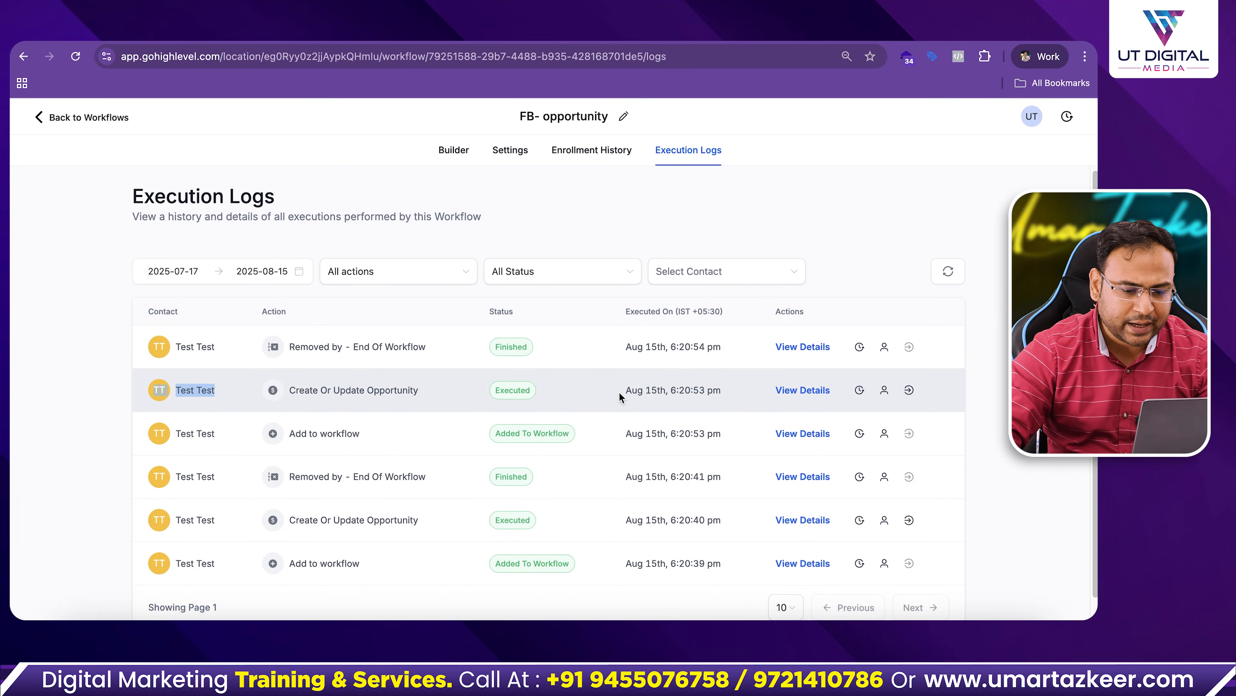
{"action": "left_click", "coordinate": [330, 399]}
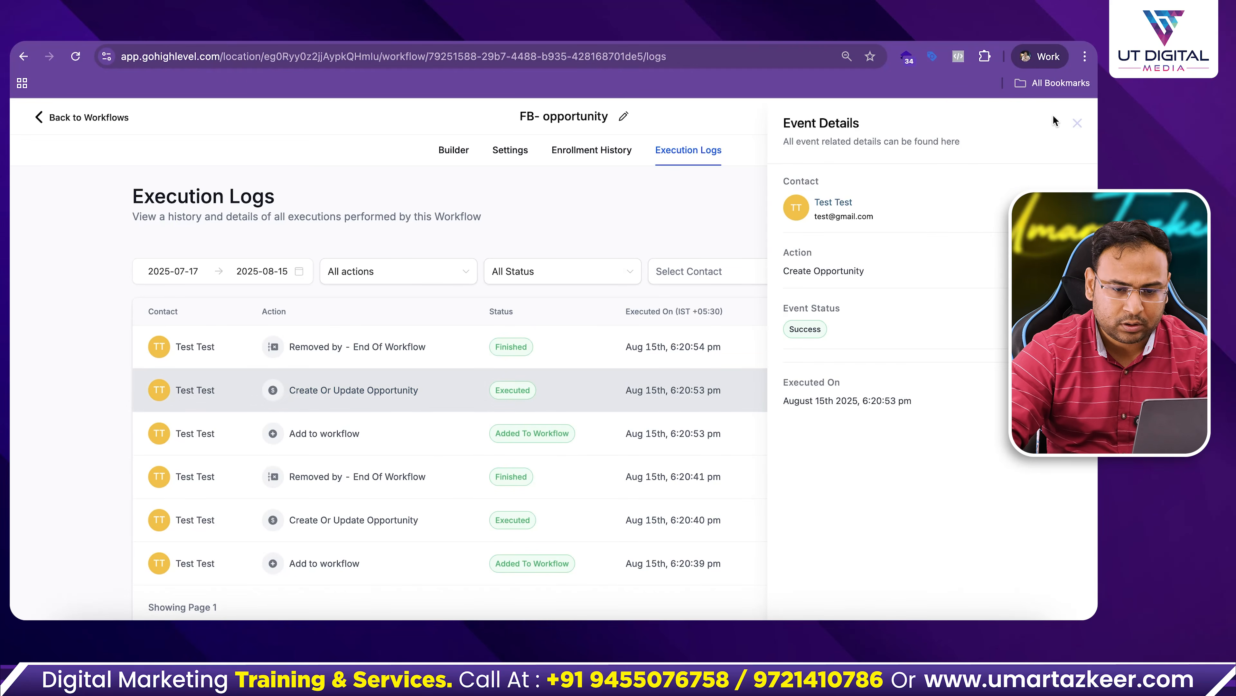
{"action": "left_click", "coordinate": [1077, 123]}
{"action": "left_click", "coordinate": [804, 389]}
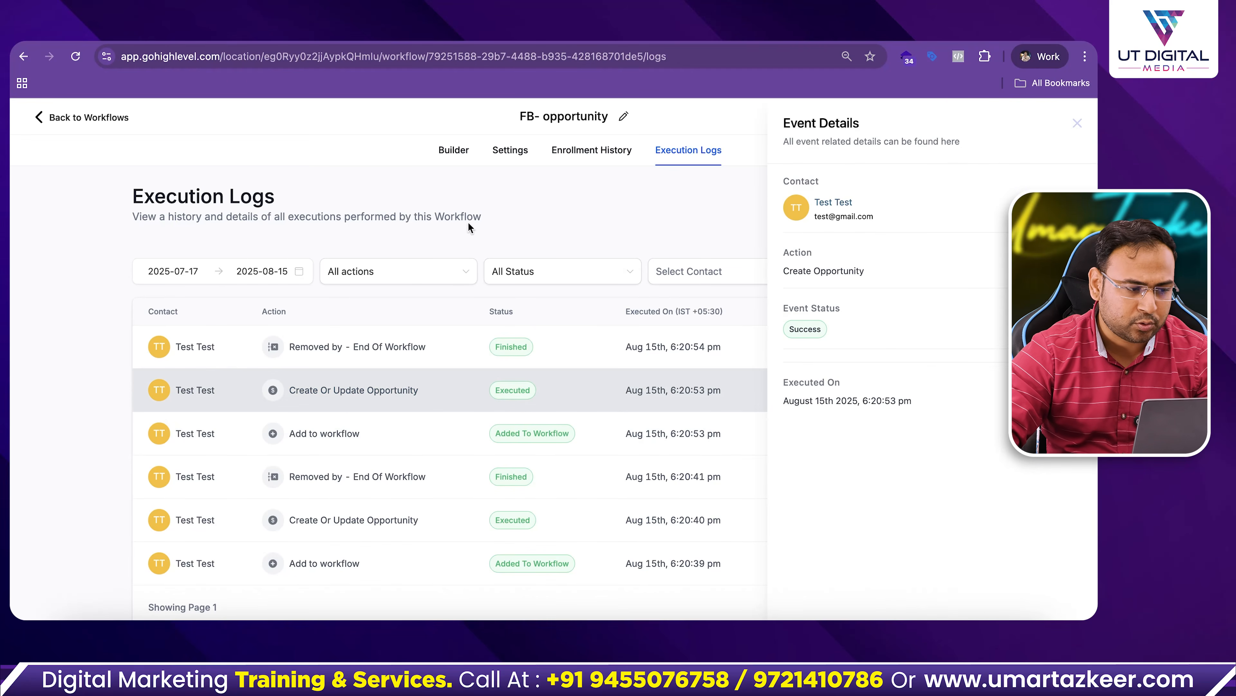
Leave the workflow and view the Standard Pipeline's opportunities as a board by stage.
{"action": "left_click", "coordinate": [95, 117]}
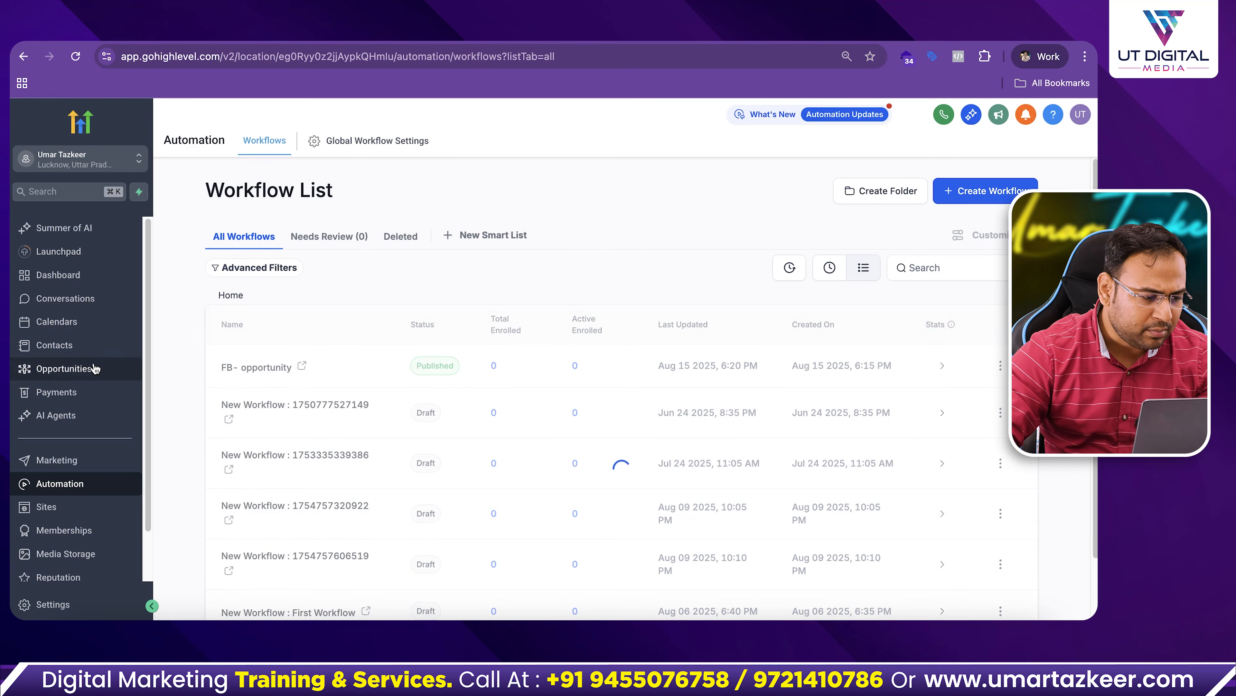
{"action": "left_click", "coordinate": [97, 369]}
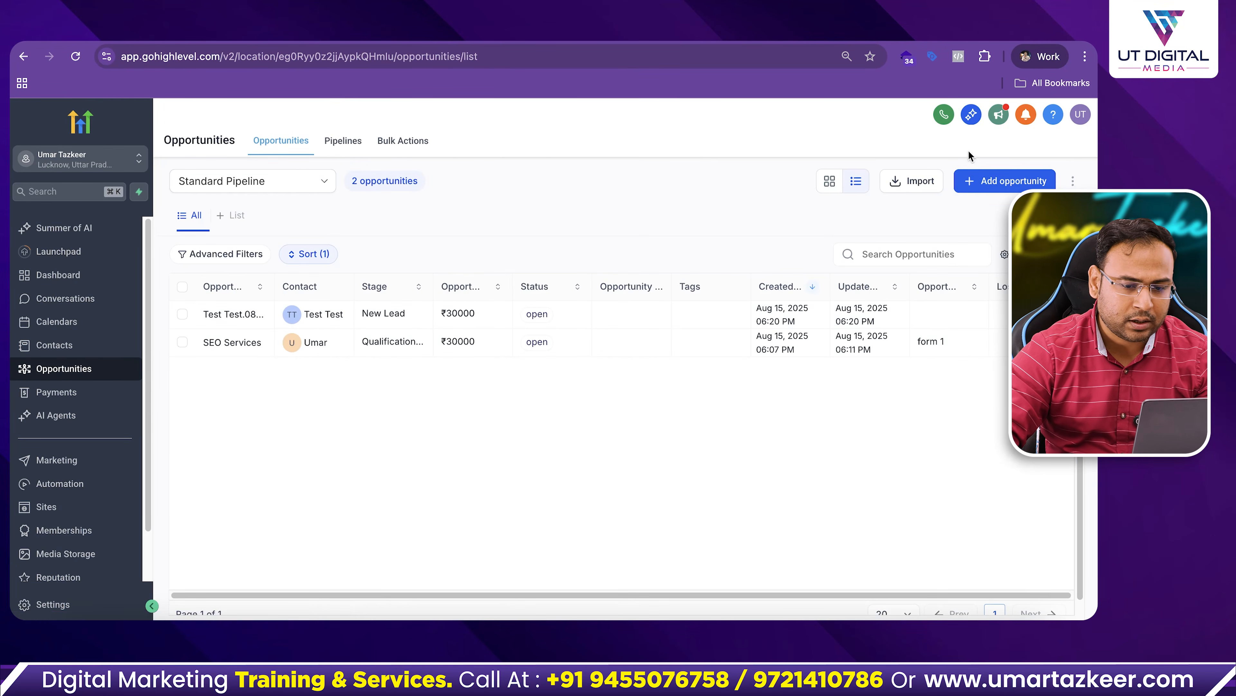
{"action": "left_click", "coordinate": [829, 180]}
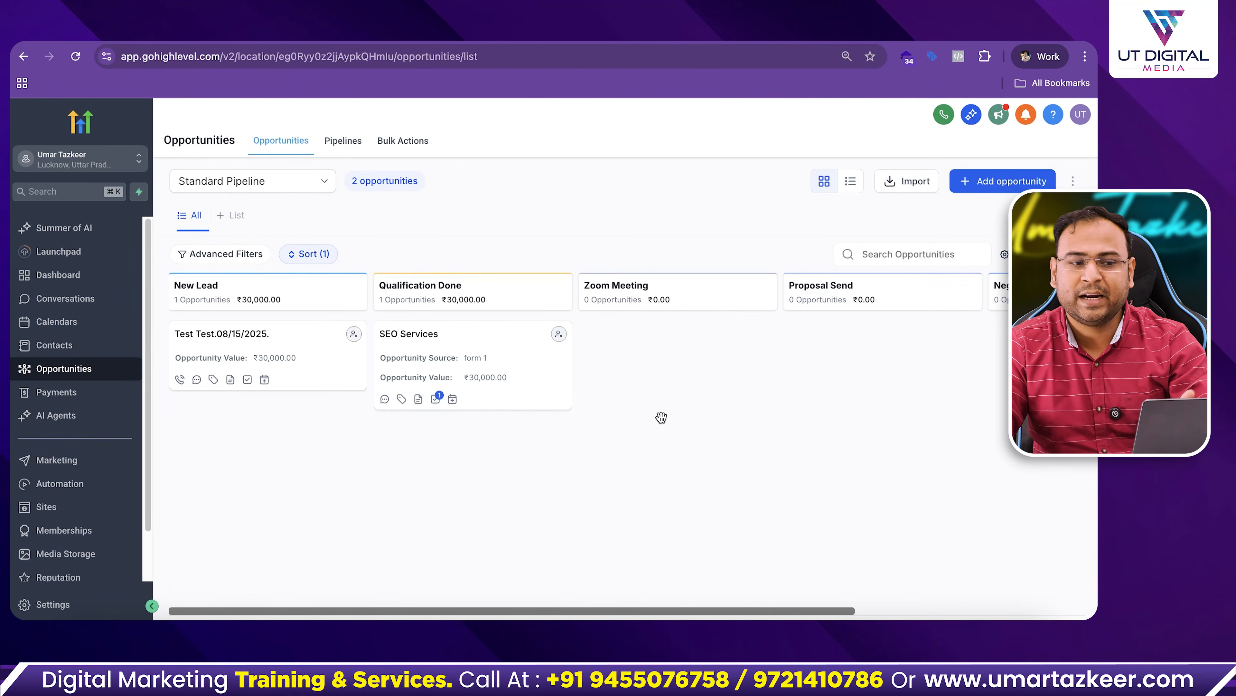
On the dashboard, filter the Opportunity Status widget to the Standard Pipeline.
{"action": "left_click", "coordinate": [58, 274]}
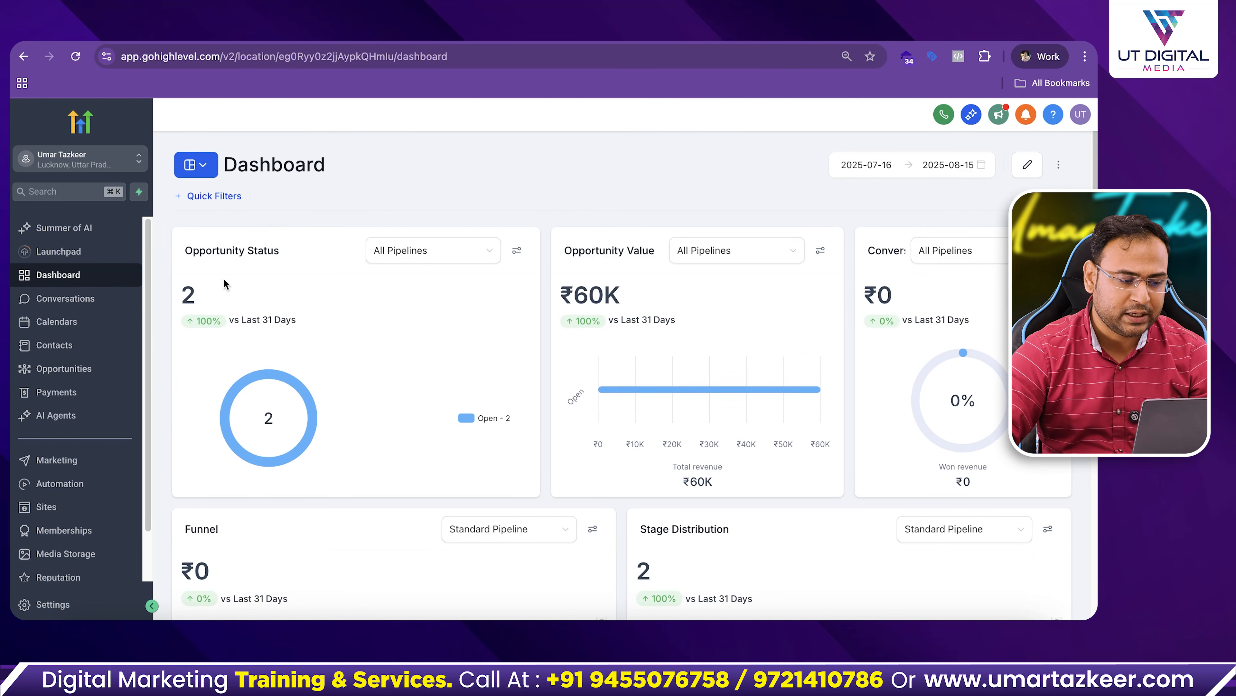
{"action": "left_click", "coordinate": [420, 259]}
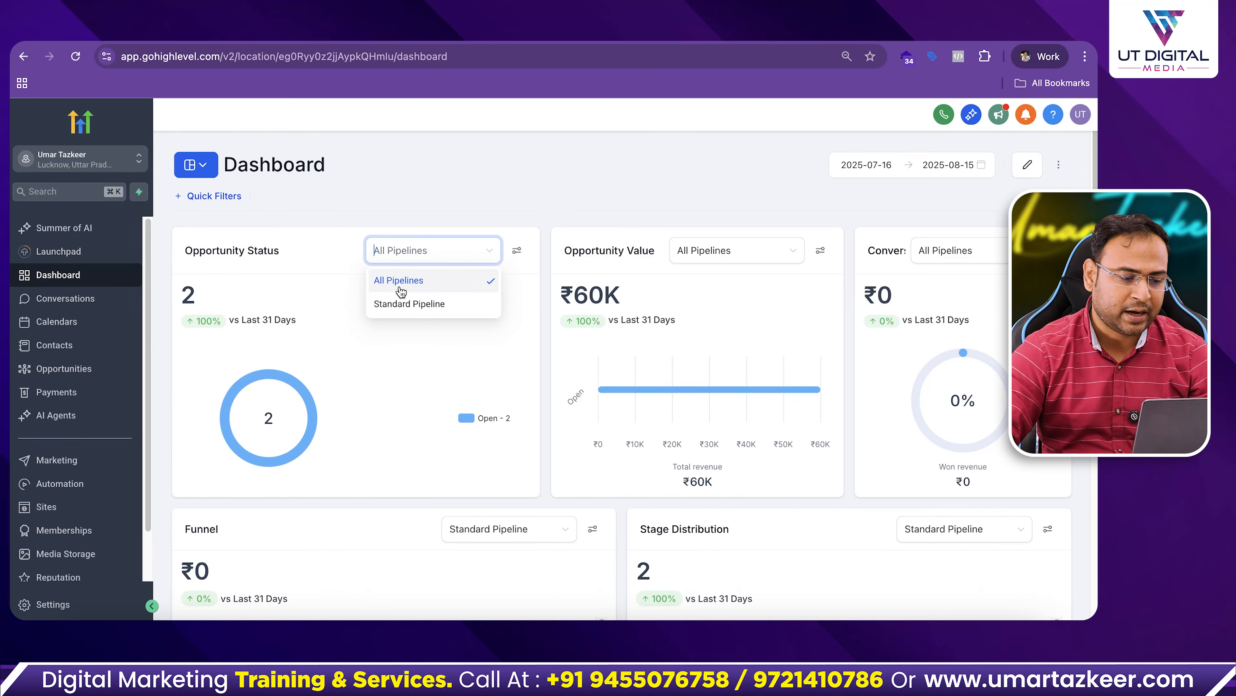
{"action": "left_click", "coordinate": [415, 307]}
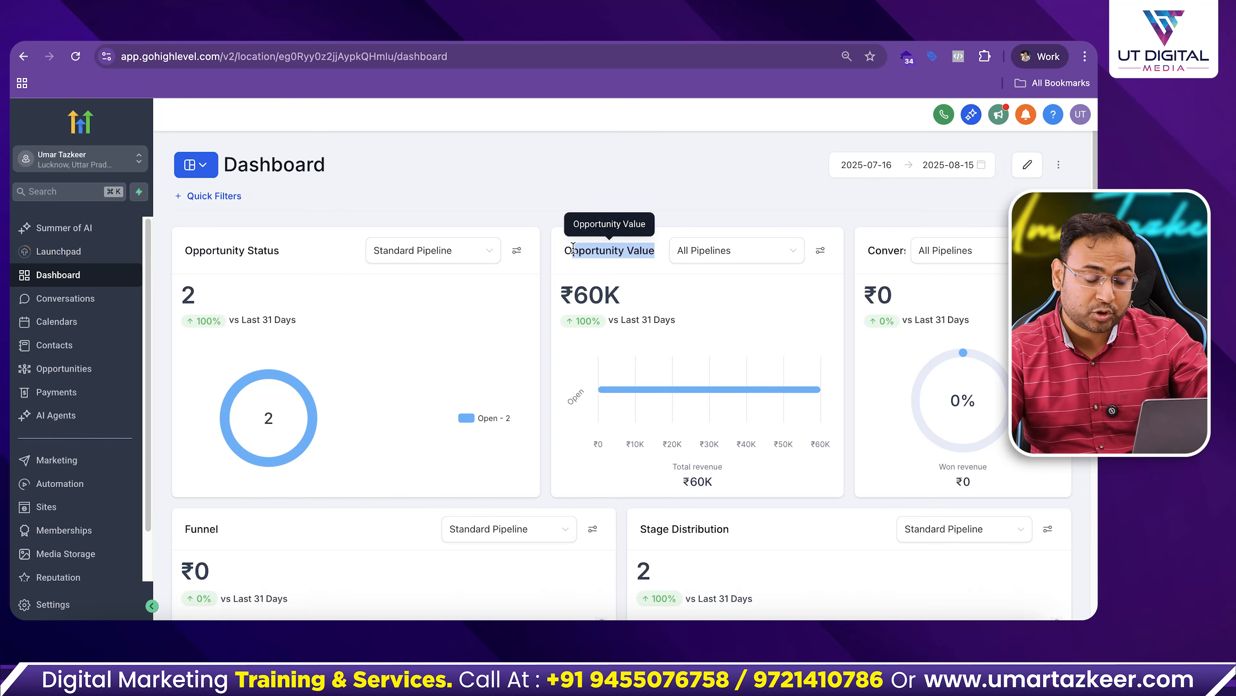
{"action": "left_click", "coordinate": [727, 253]}
{"action": "left_click", "coordinate": [701, 340]}
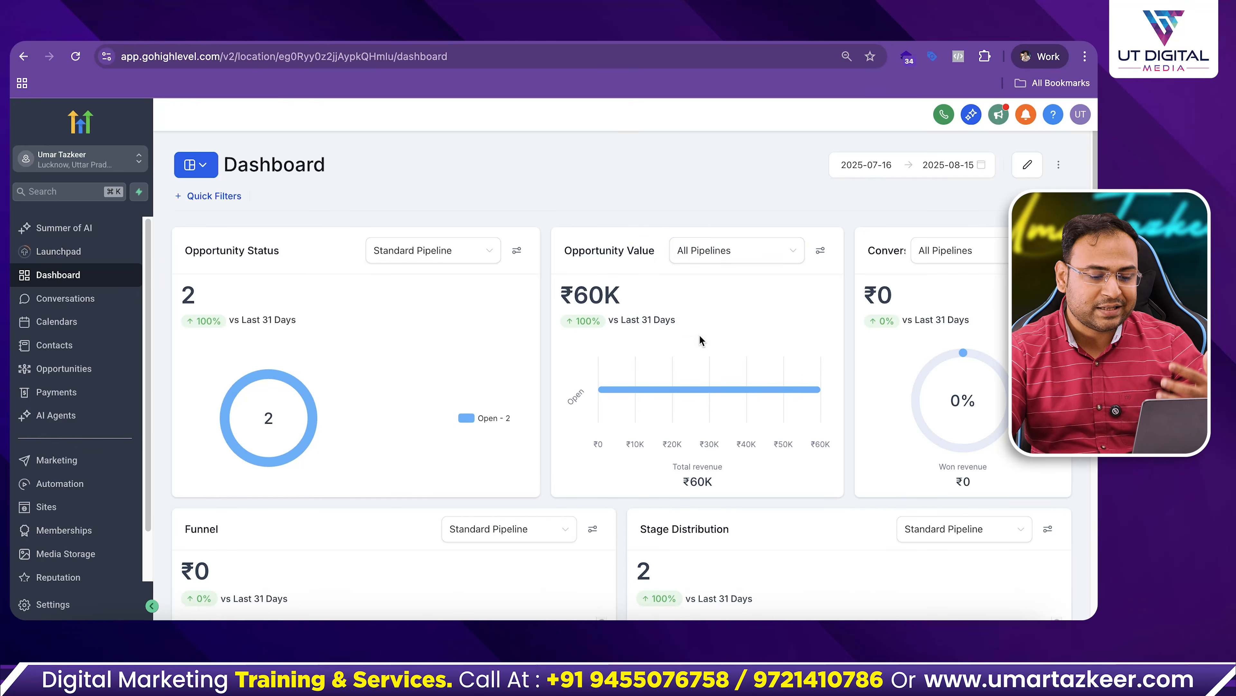
Examine the dashboard's Funnel, Stage Distribution, Tasks, Manual Actions and Lead Source Report widgets.
{"action": "scroll", "coordinate": [570, 422], "scroll_direction": "down", "scroll_amount": 5}
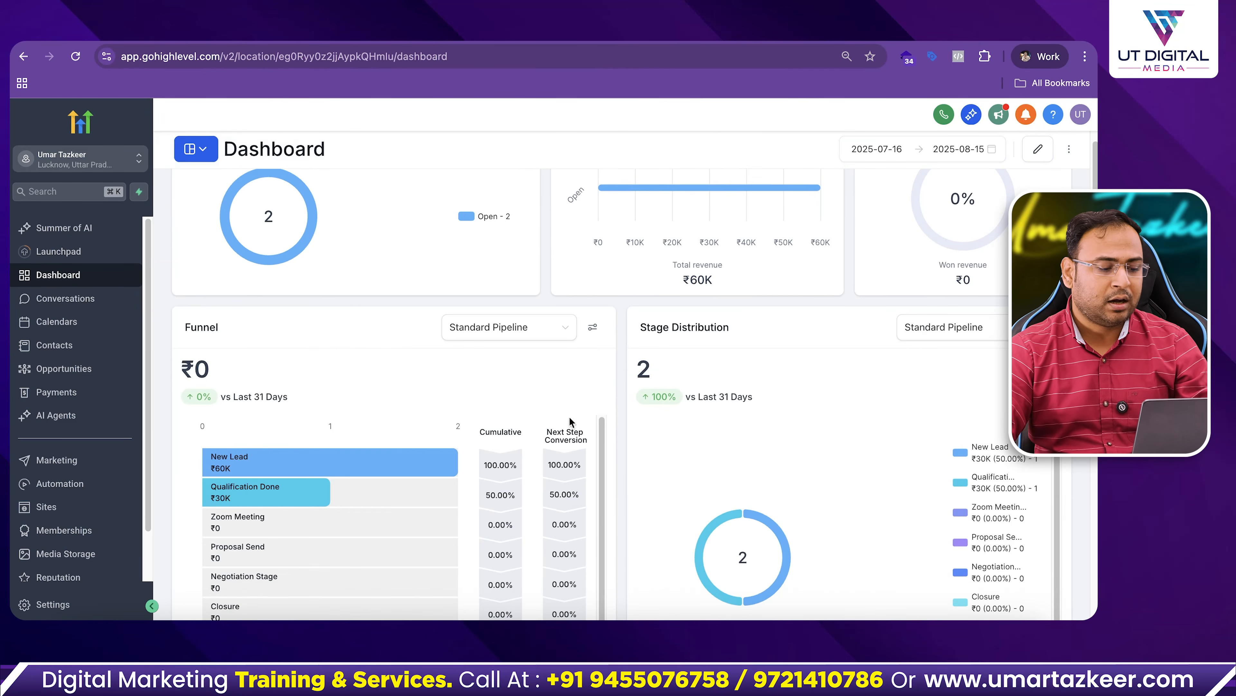
{"action": "scroll", "coordinate": [397, 415], "scroll_direction": "down", "scroll_amount": 1}
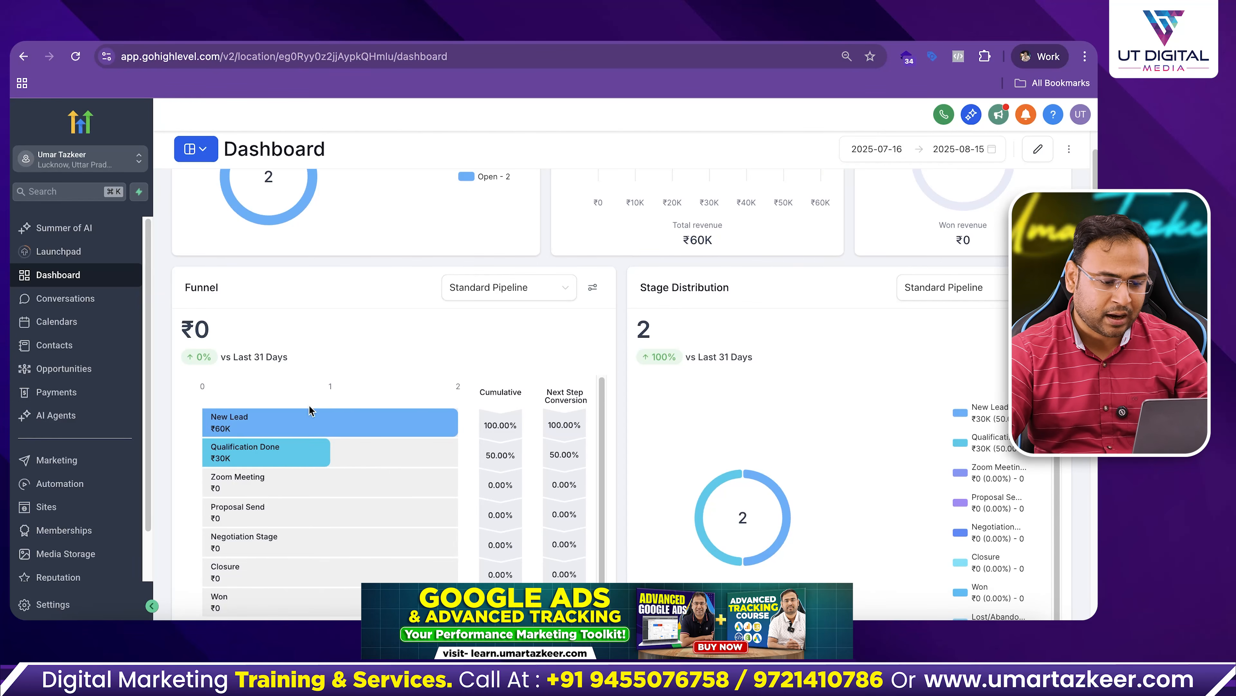
{"action": "scroll", "coordinate": [503, 389], "scroll_direction": "down", "scroll_amount": 1}
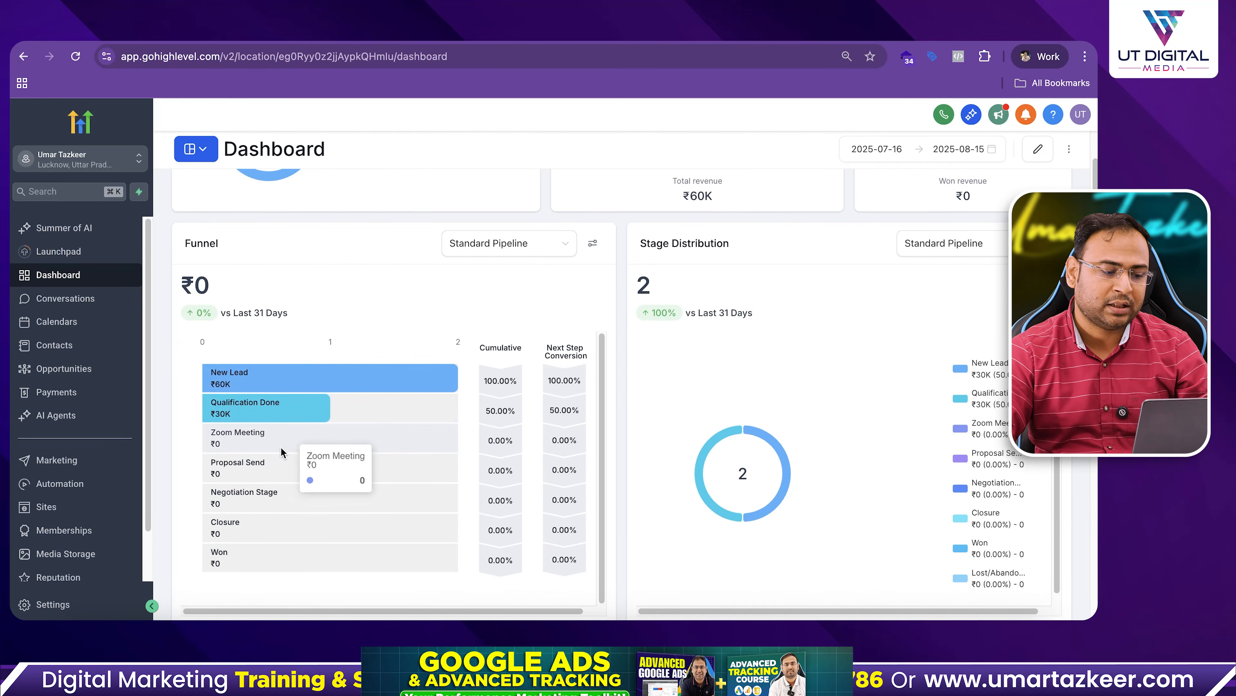
{"action": "scroll", "coordinate": [400, 428], "scroll_direction": "down", "scroll_amount": 8}
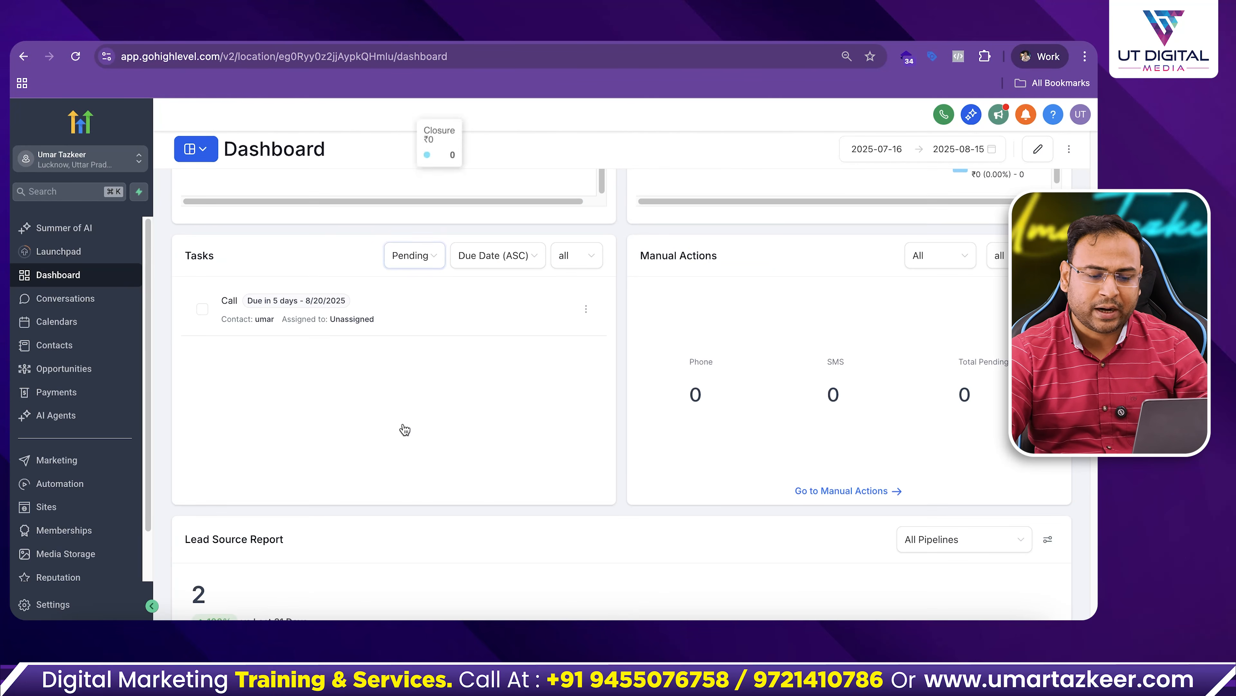
{"action": "scroll", "coordinate": [410, 428], "scroll_direction": "up", "scroll_amount": 12}
{"action": "scroll", "coordinate": [411, 427], "scroll_direction": "down", "scroll_amount": 8}
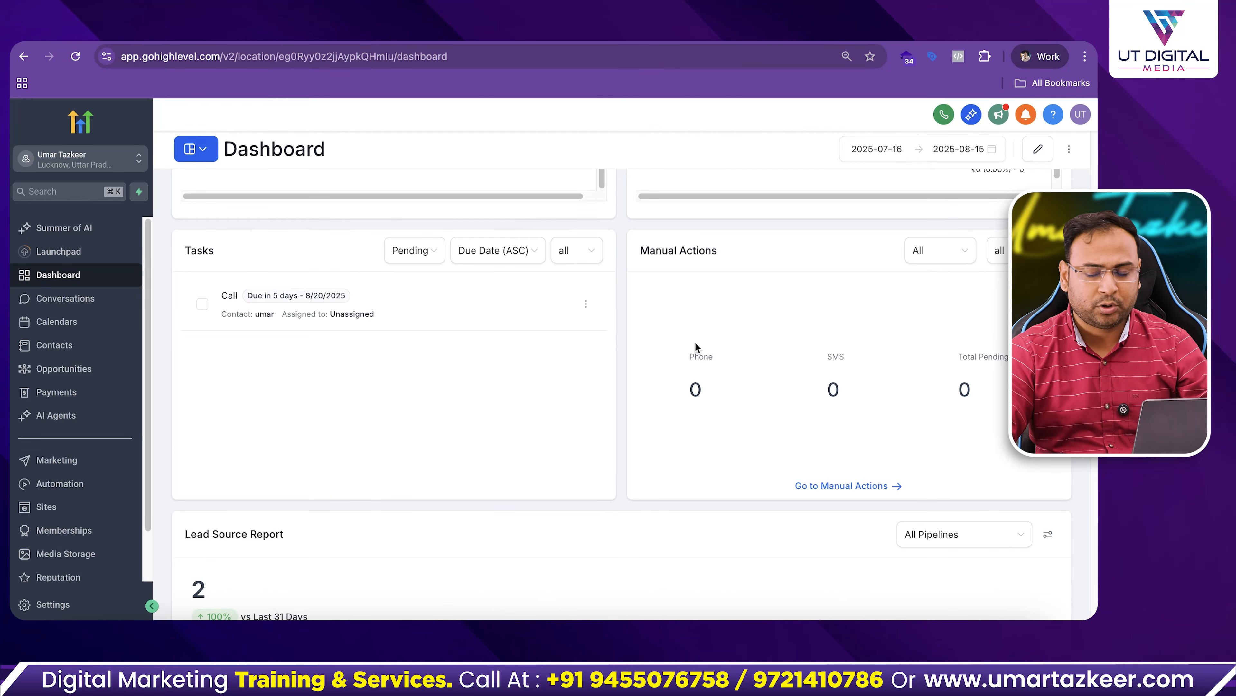
{"action": "scroll", "coordinate": [696, 345], "scroll_direction": "up", "scroll_amount": 10}
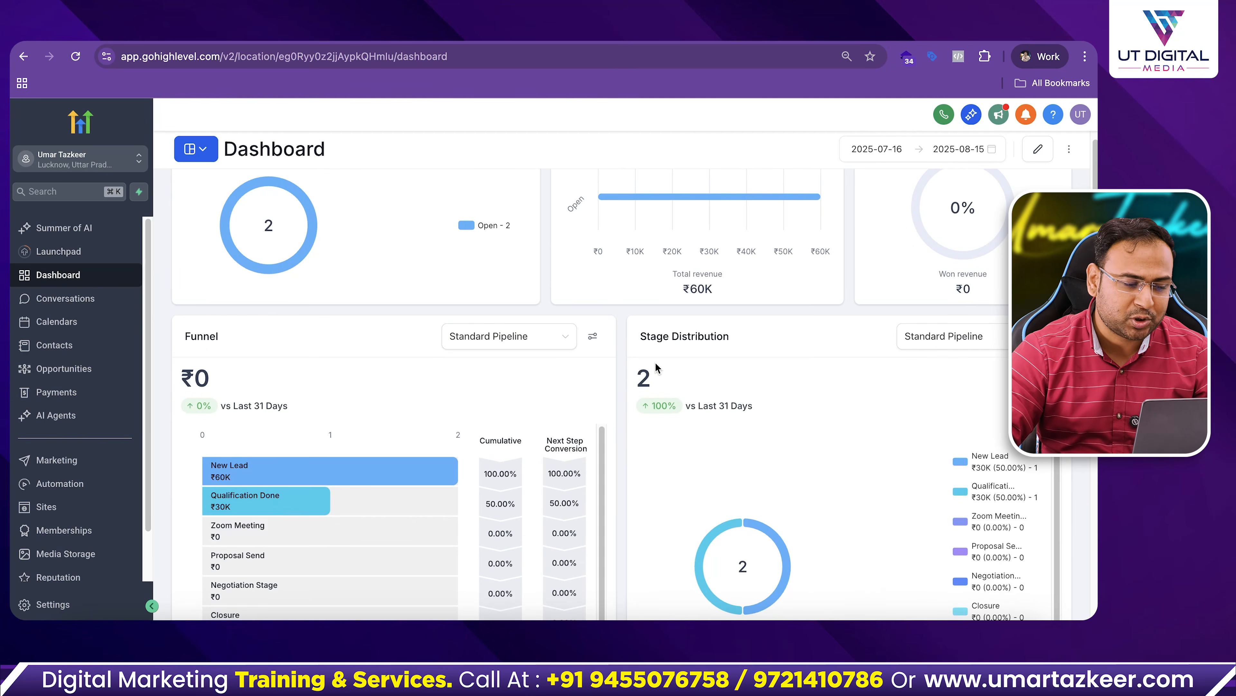